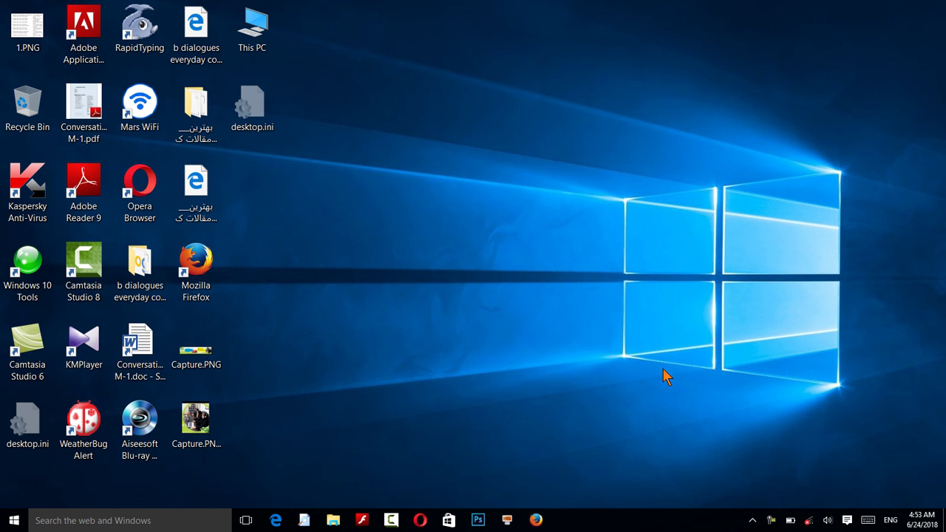
Step: Refresh the desktop, then launch Excel 2016 from Start with a blank workbook
right_click(546, 169)
click(567, 214)
click(13, 520)
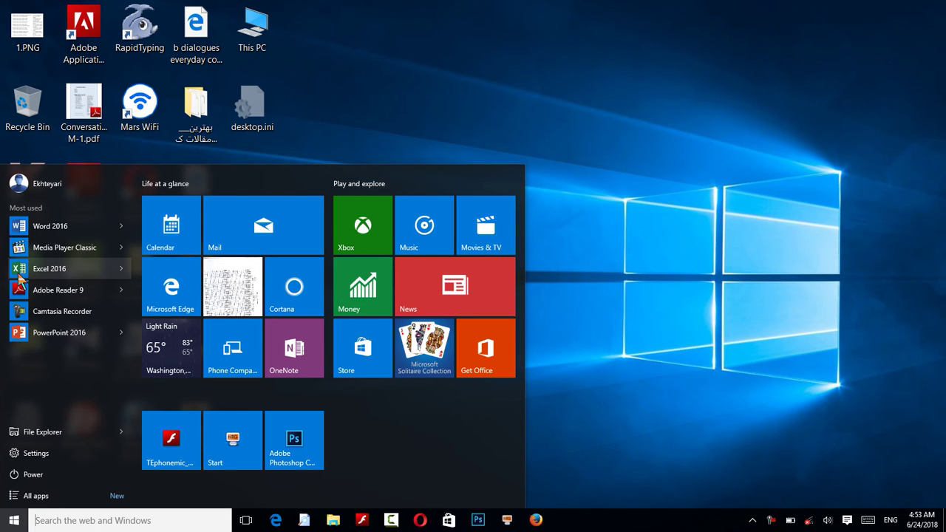
click(20, 273)
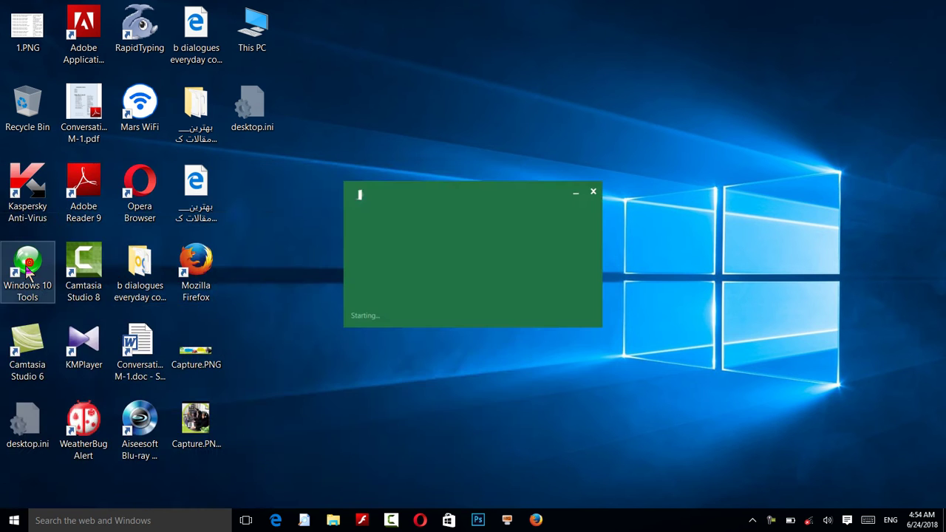
click(309, 145)
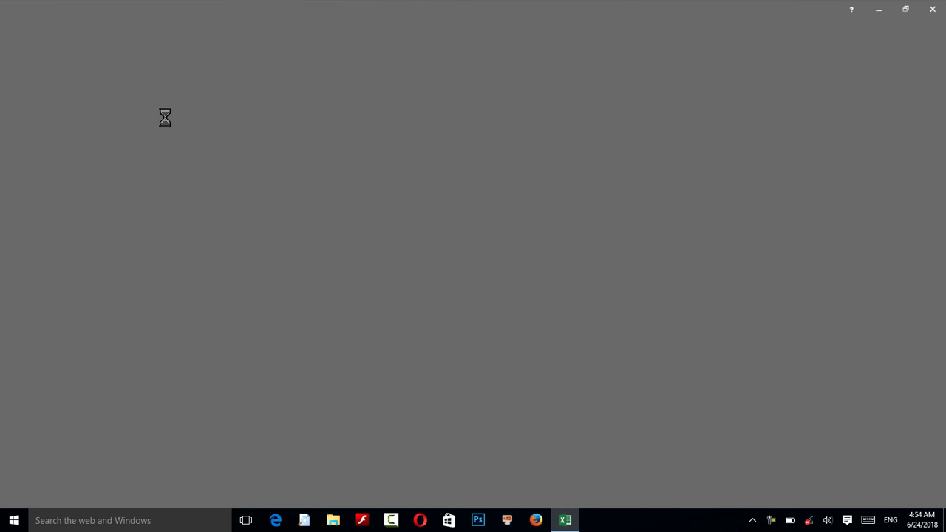
Step: Glance at File > Open, return to Book1, and launch Control Panel with 'control'
click(16, 26)
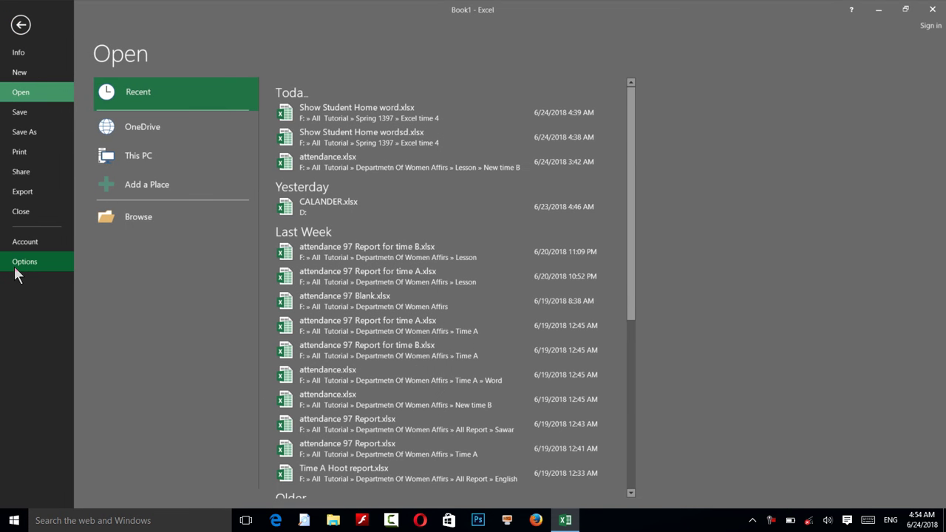
click(18, 28)
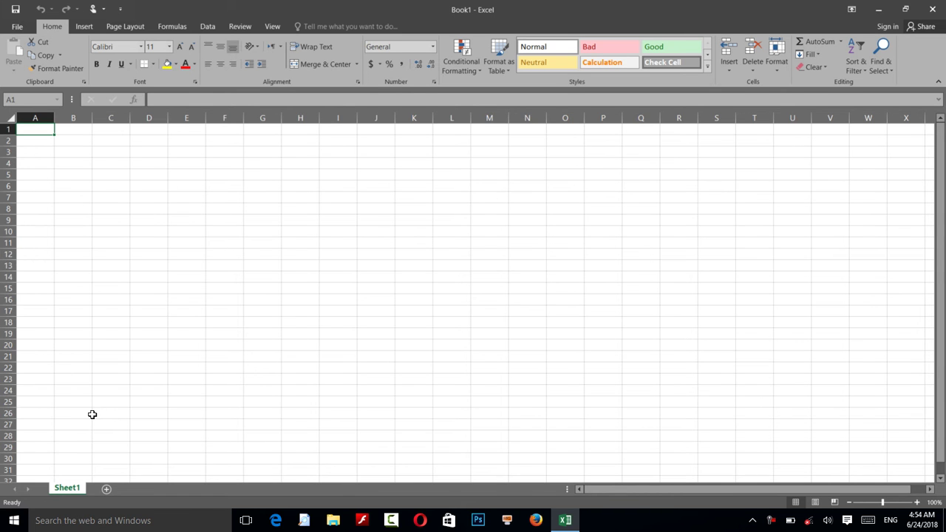
key(super+r)
text(control)
key(Return)
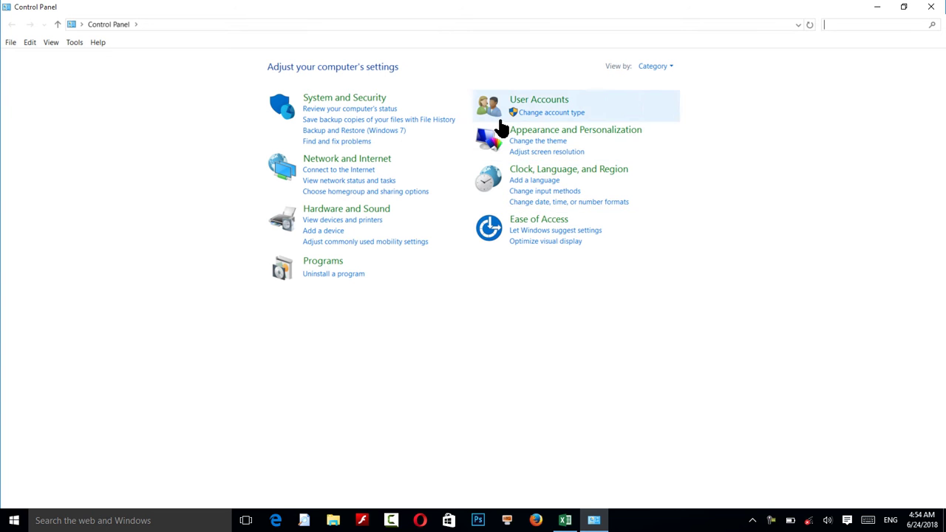
Step: In Region's additional settings, choose Arabic-Indic standard digits and National native digits
click(536, 174)
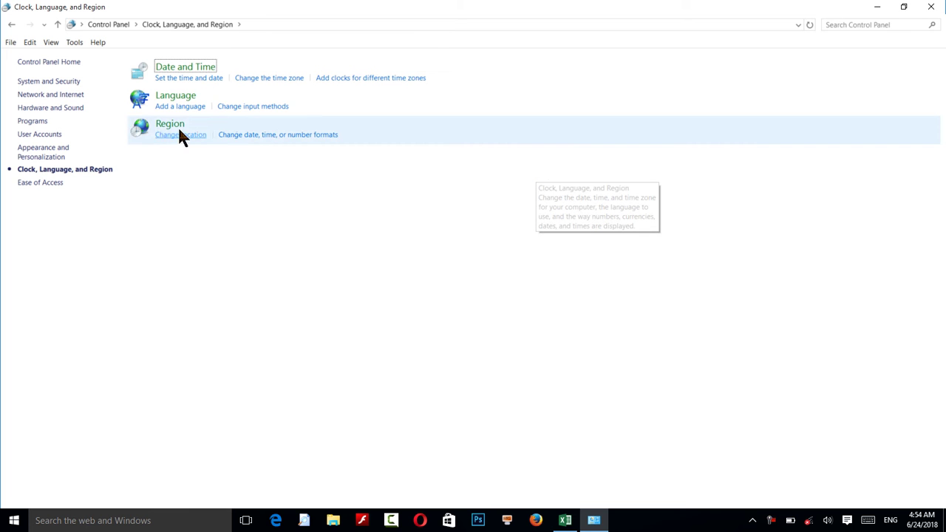
click(168, 126)
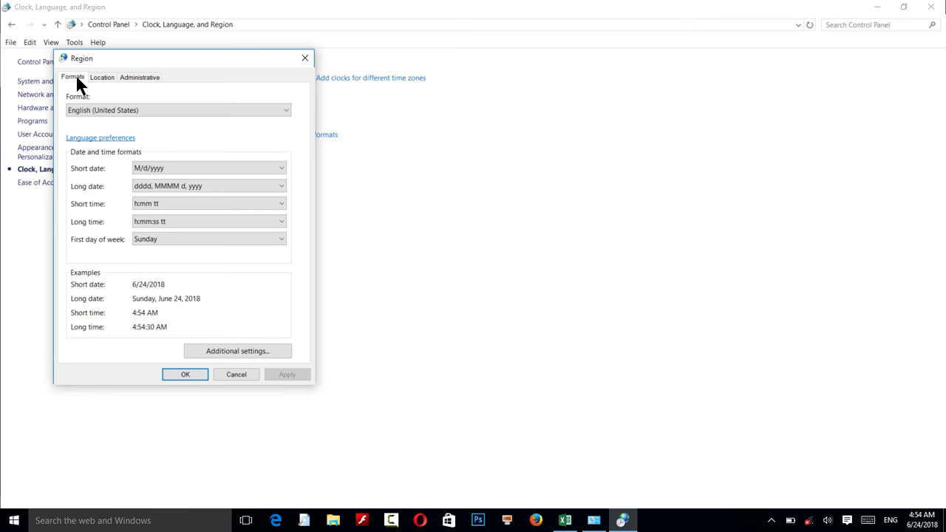
click(201, 349)
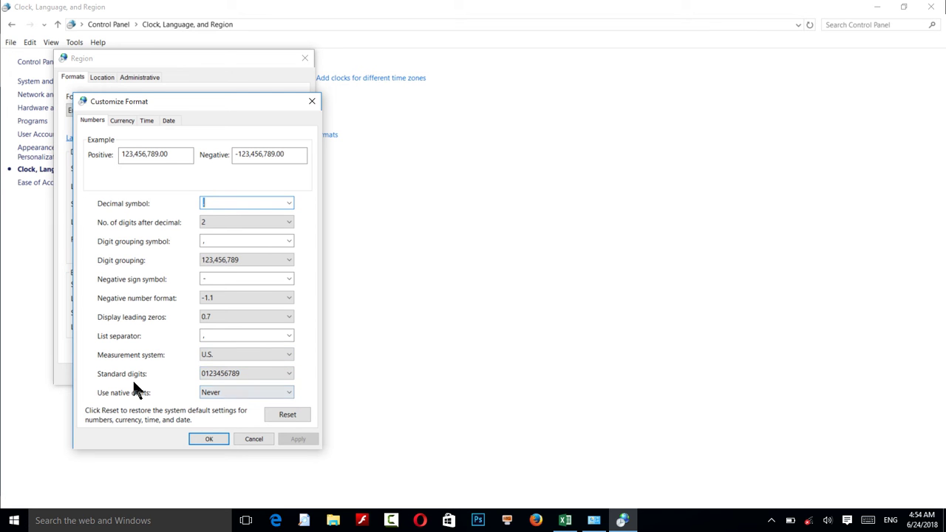
click(221, 371)
click(234, 181)
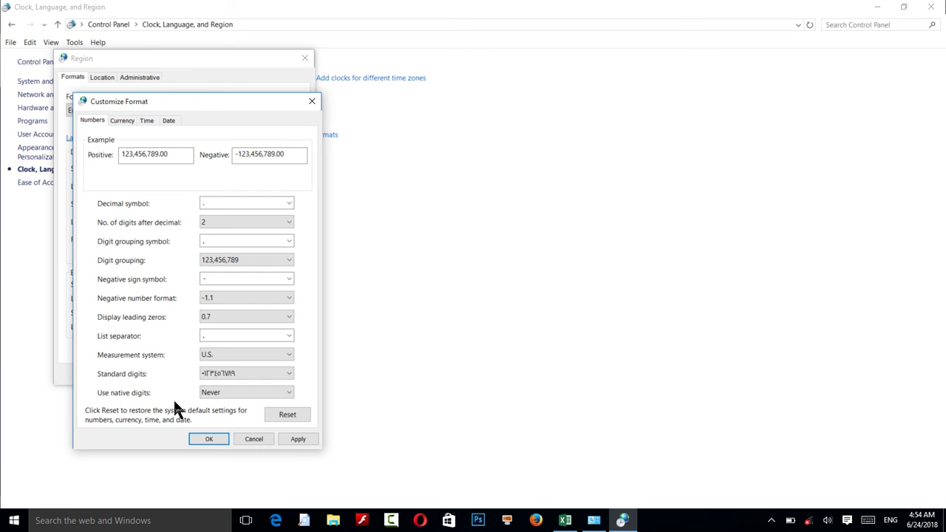
click(214, 392)
click(215, 422)
click(210, 437)
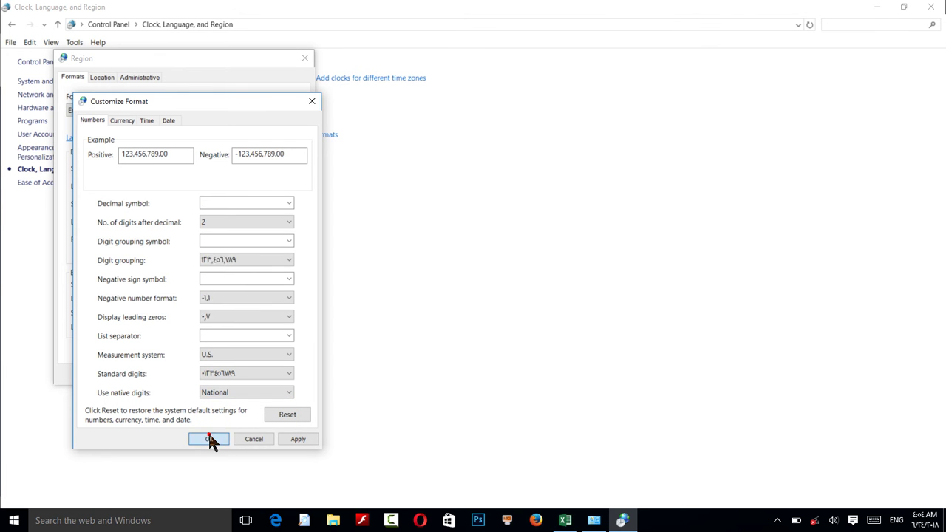
click(921, 519)
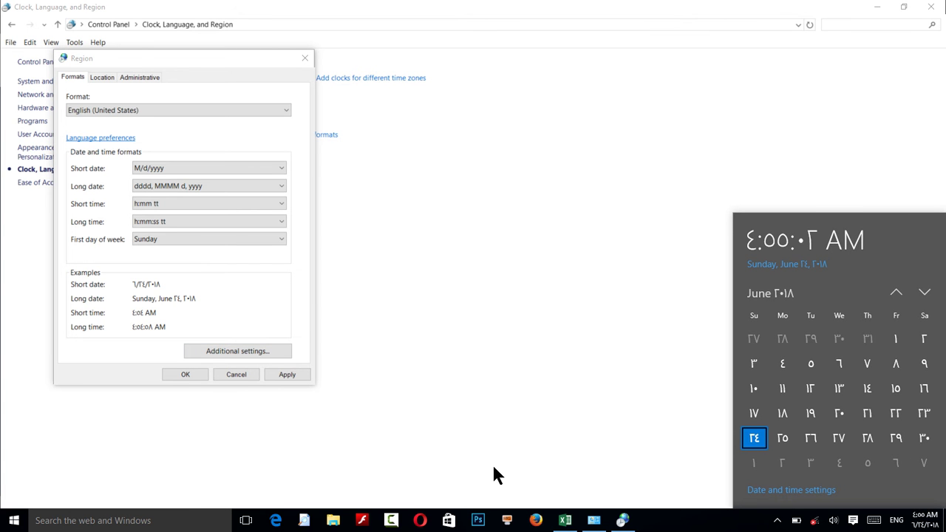
Step: Fill every cell of C6:G22 with 232 at once using Ctrl+Enter
click(567, 522)
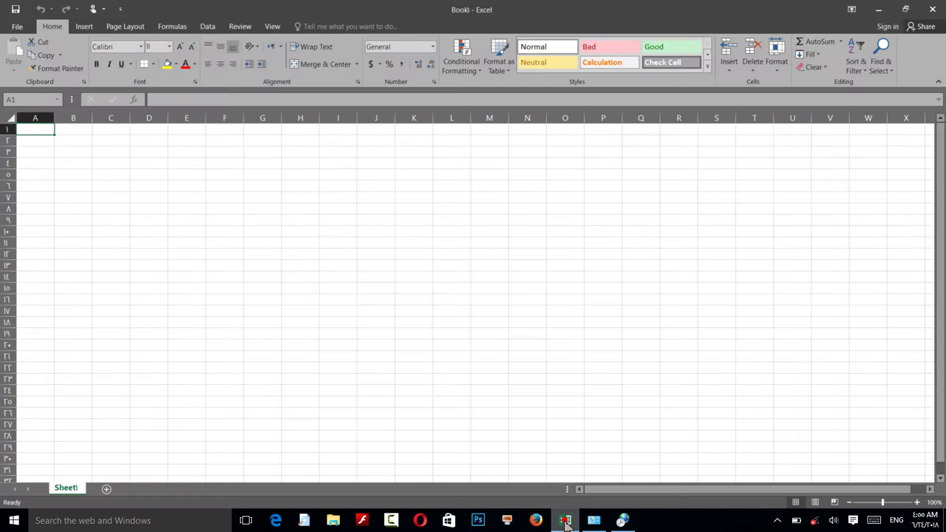
click(116, 186)
drag(190, 284, 244, 363)
text(232)
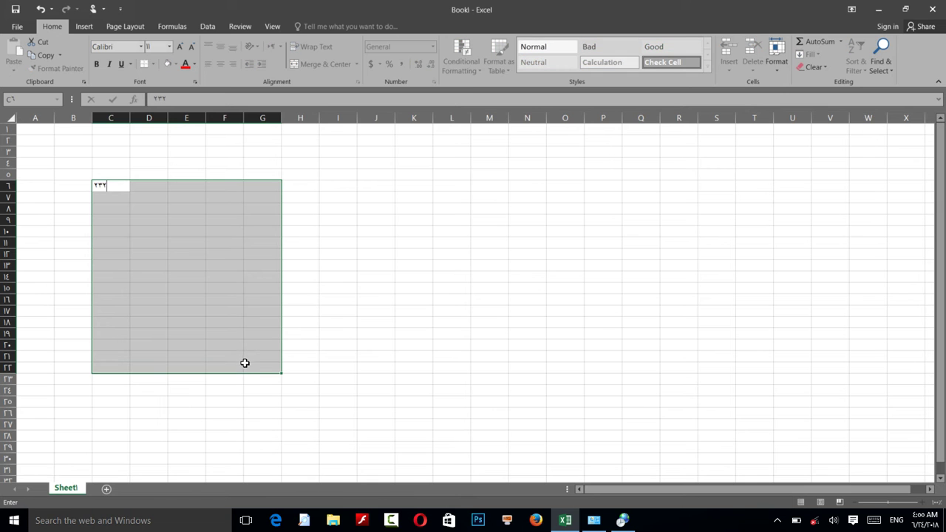
key(ctrl+Return)
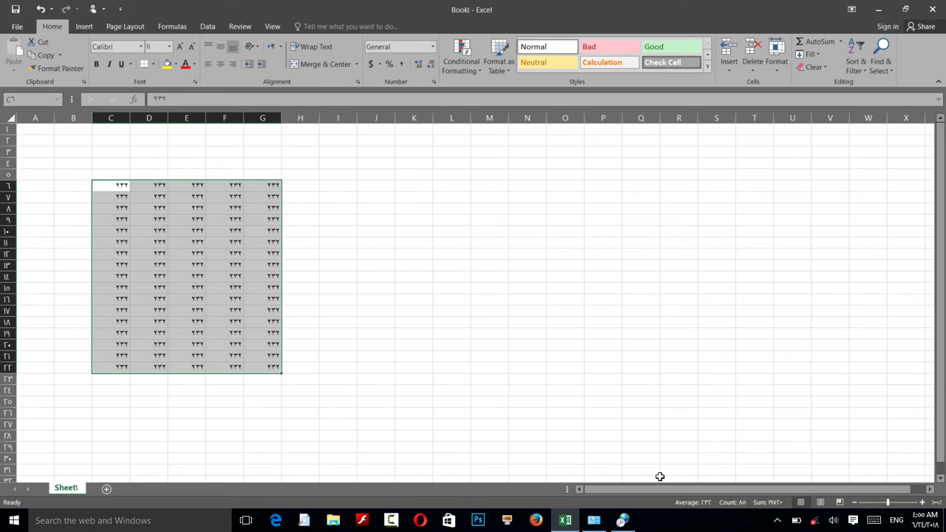
Step: Reset all Region number format customizations to defaults, restoring Western digits
click(623, 520)
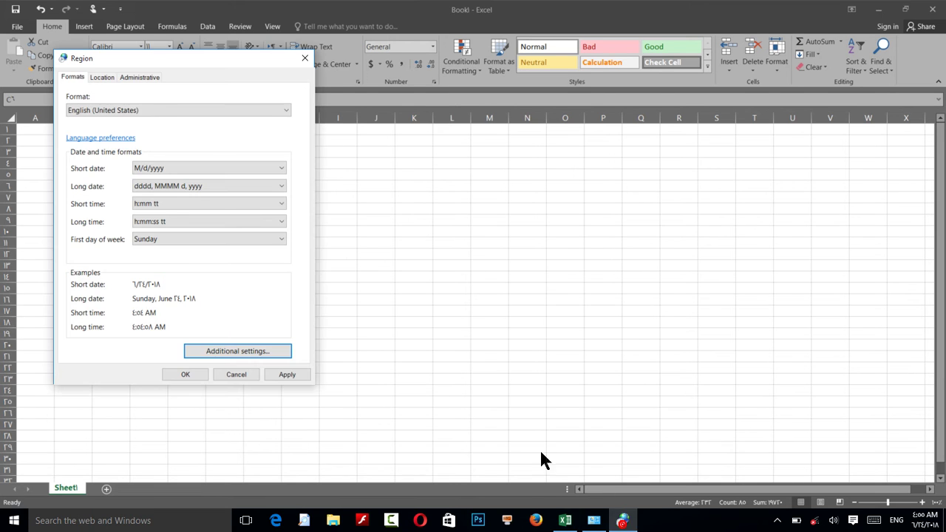
click(244, 350)
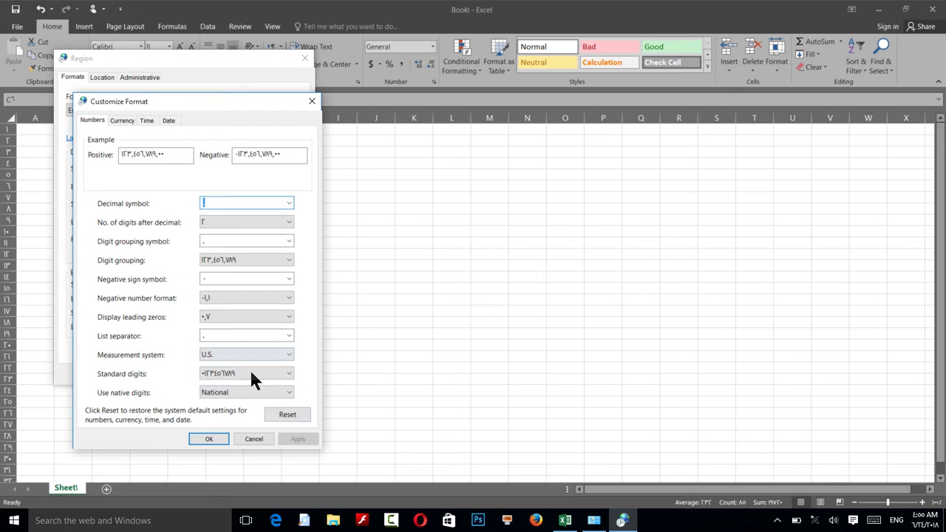
click(288, 415)
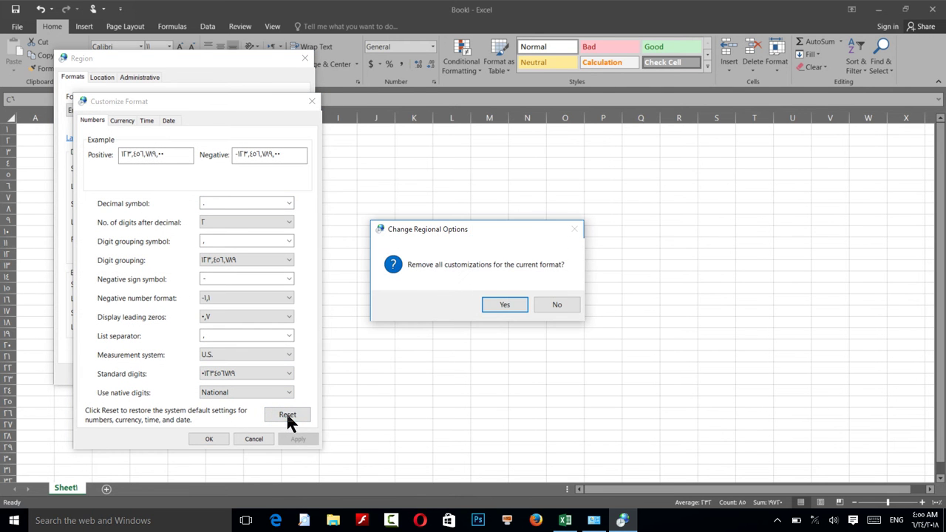
click(505, 305)
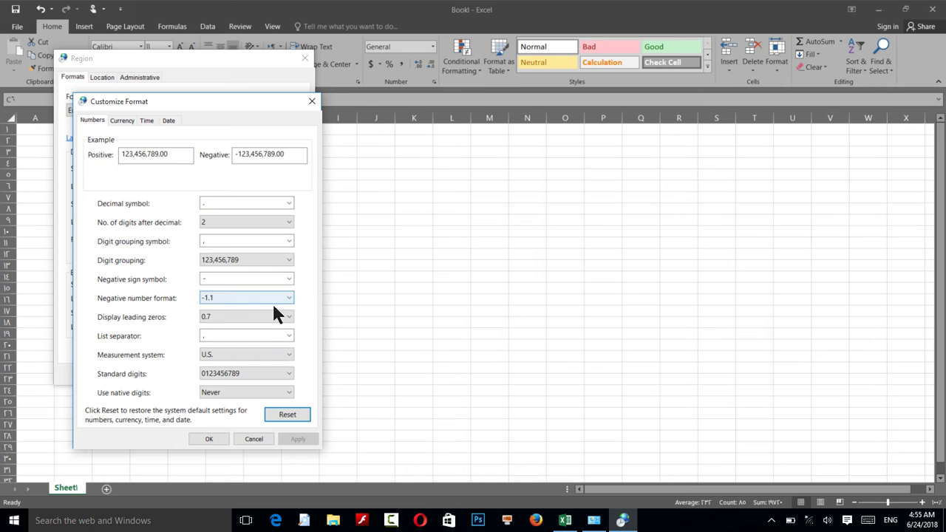
click(215, 436)
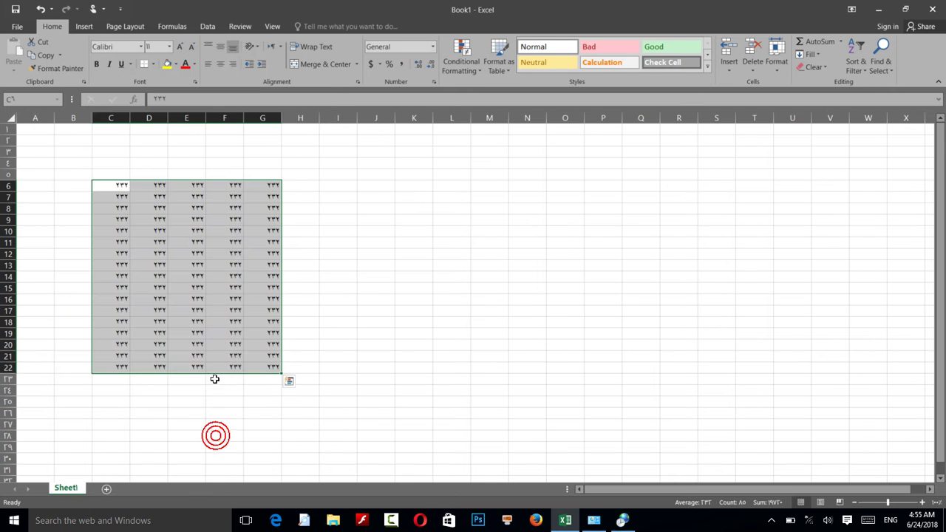
click(151, 249)
drag(116, 185, 329, 418)
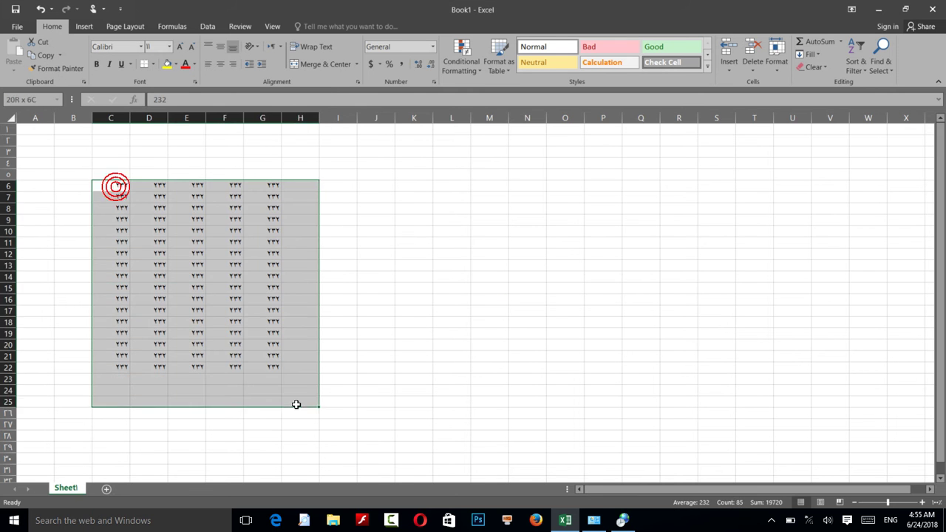
click(399, 331)
click(320, 241)
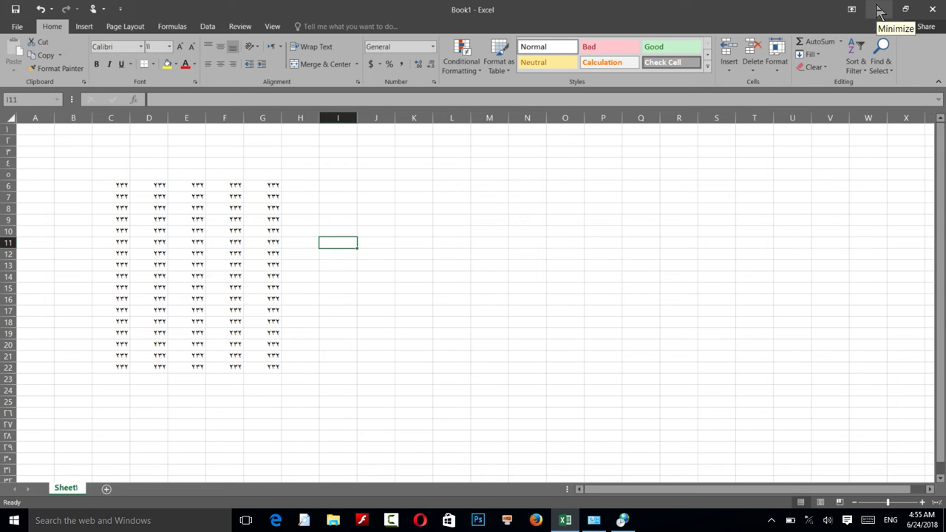
click(264, 176)
drag(120, 185, 271, 364)
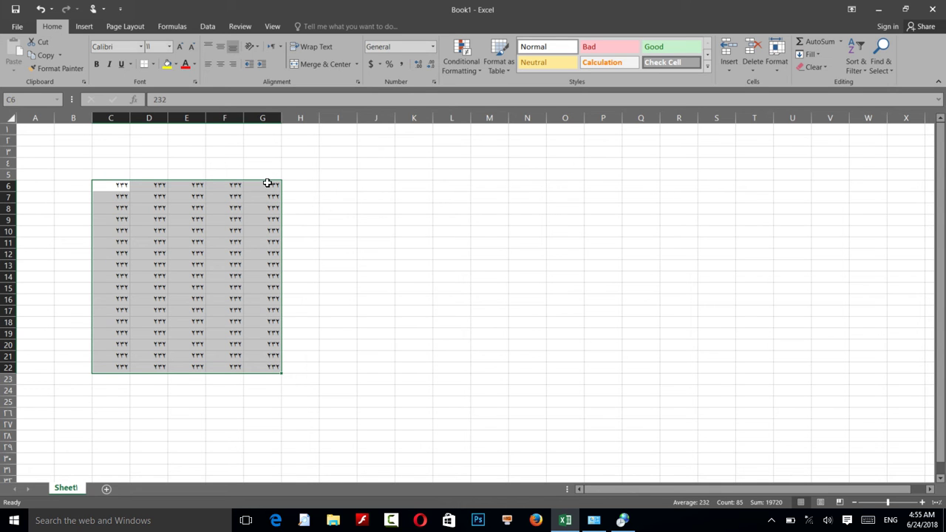
Step: Switch C6:G22 to Number format and back to General, then dismiss the Clear menu
click(433, 48)
click(414, 88)
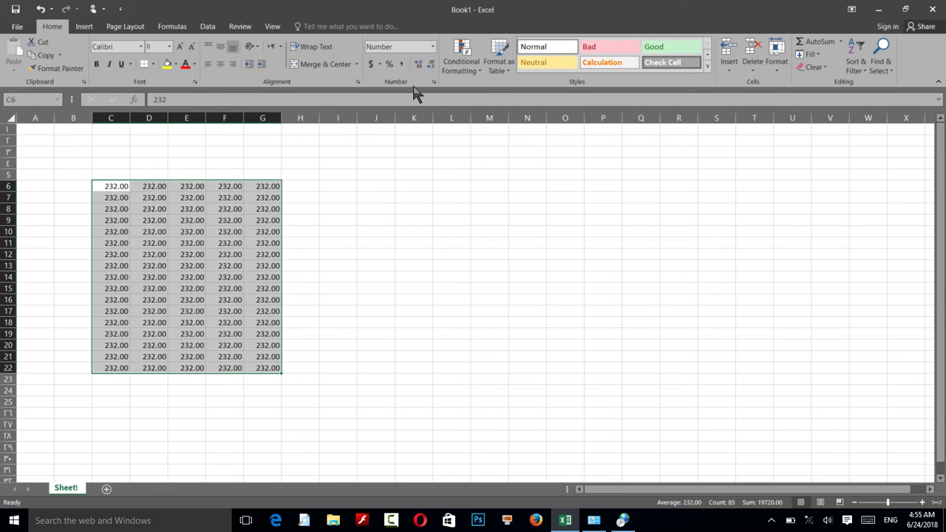
click(432, 48)
click(422, 65)
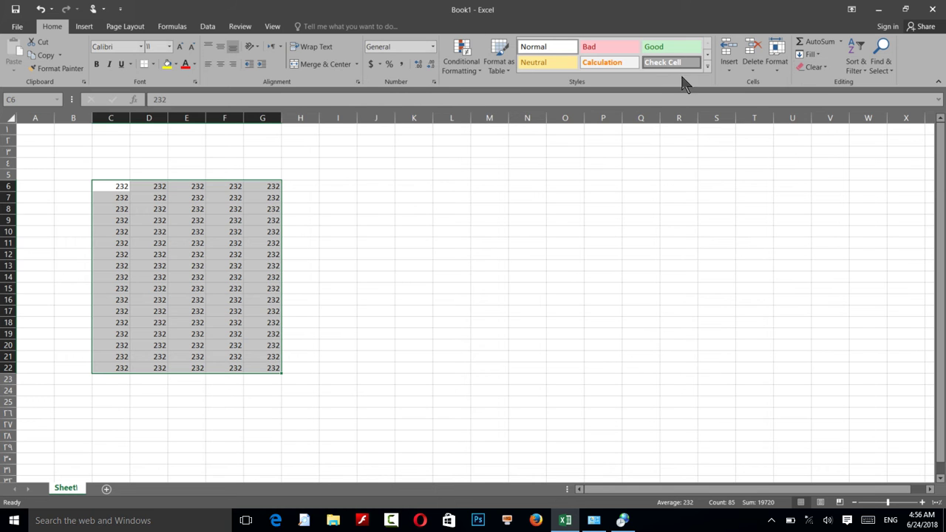
click(813, 68)
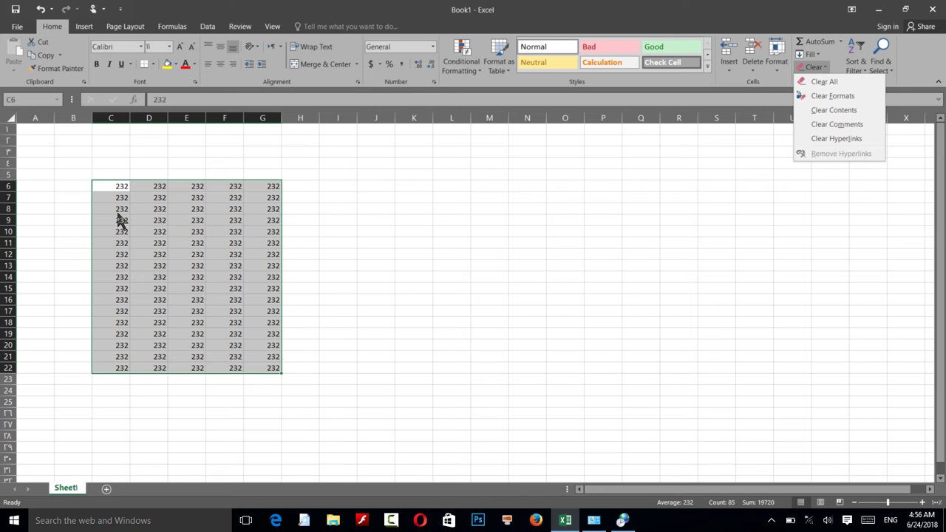
click(156, 236)
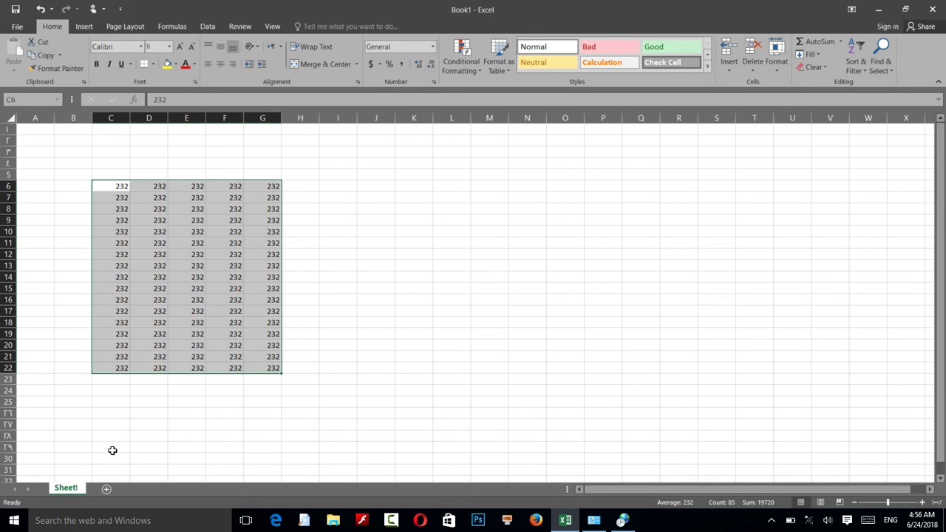
Step: Via intl.cpl, set standard digits to Arabic-Indic and native digits to National
text(int)
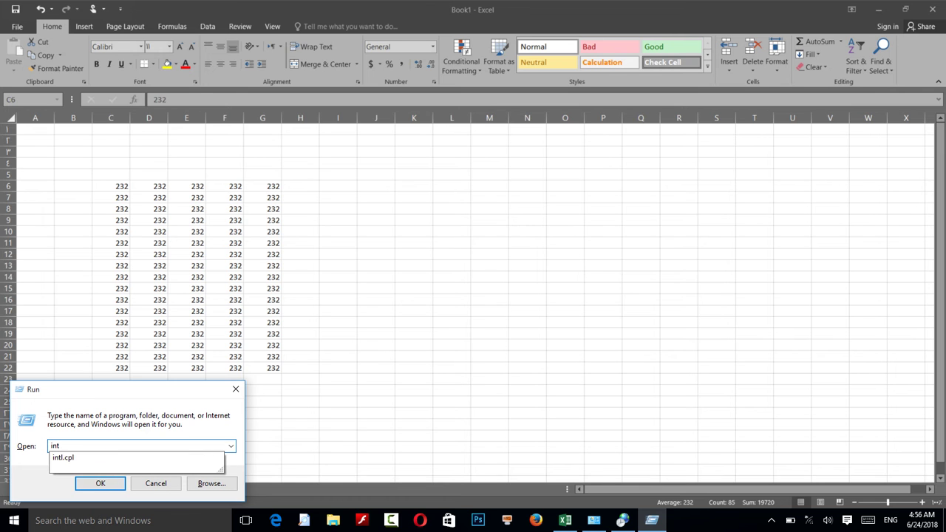
key(BackSpace)
key(BackSpace)
text(intl.c)
text(pl)
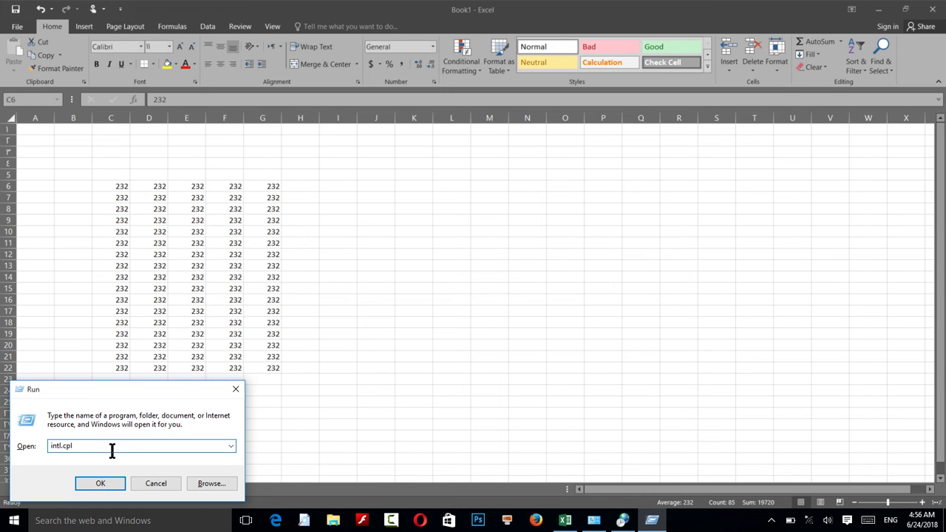
key(Return)
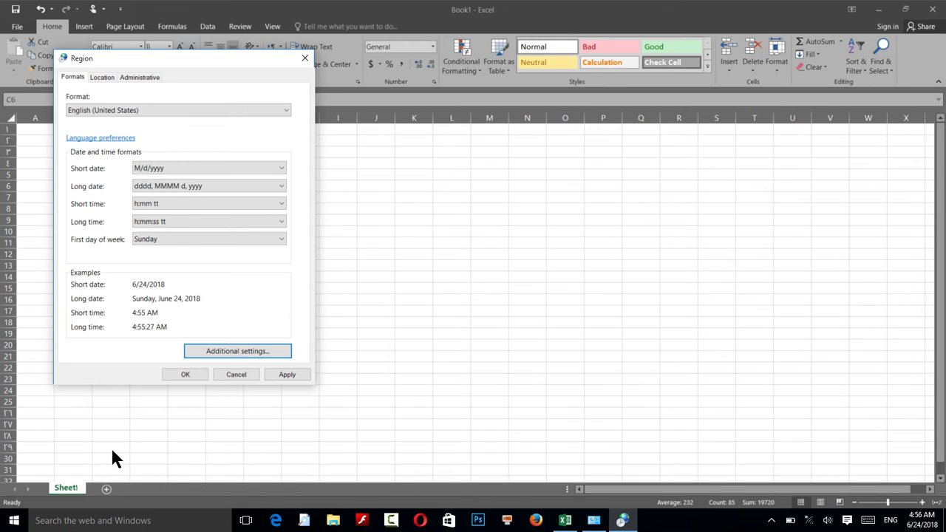
click(227, 352)
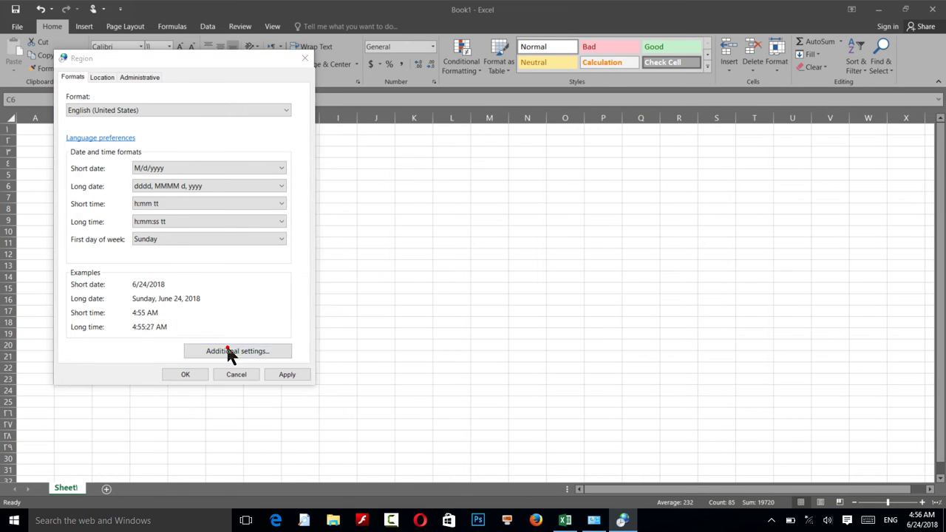
click(243, 373)
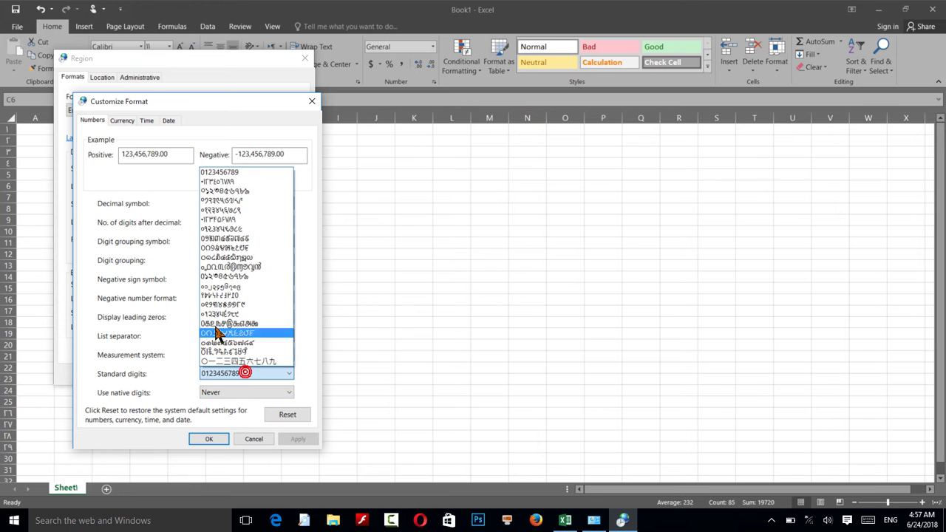
click(225, 184)
click(213, 393)
click(216, 423)
click(210, 438)
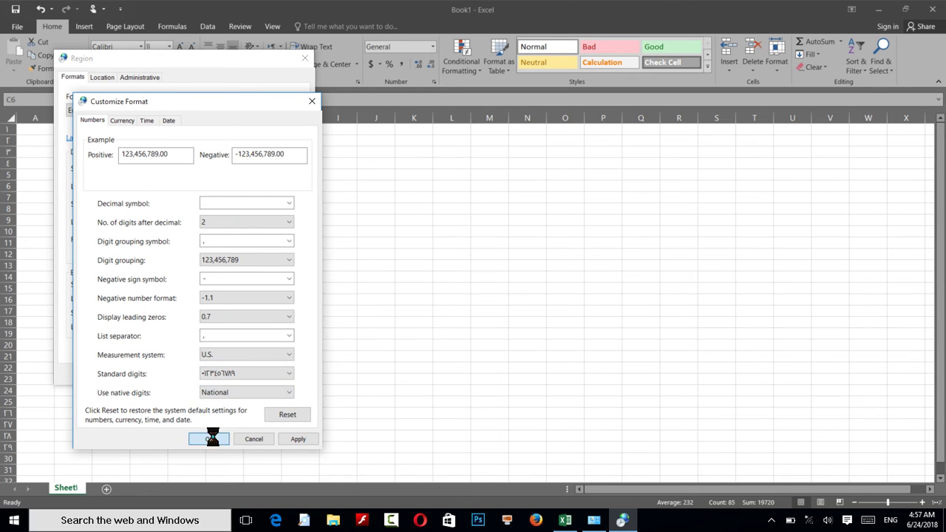
click(188, 376)
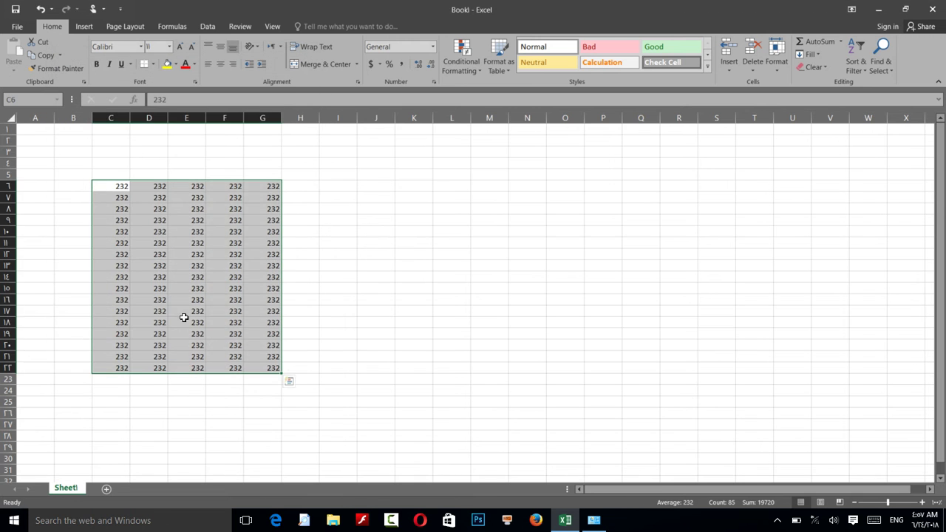
Step: Select and deselect the block of 232 values C6:G22 twice
click(317, 212)
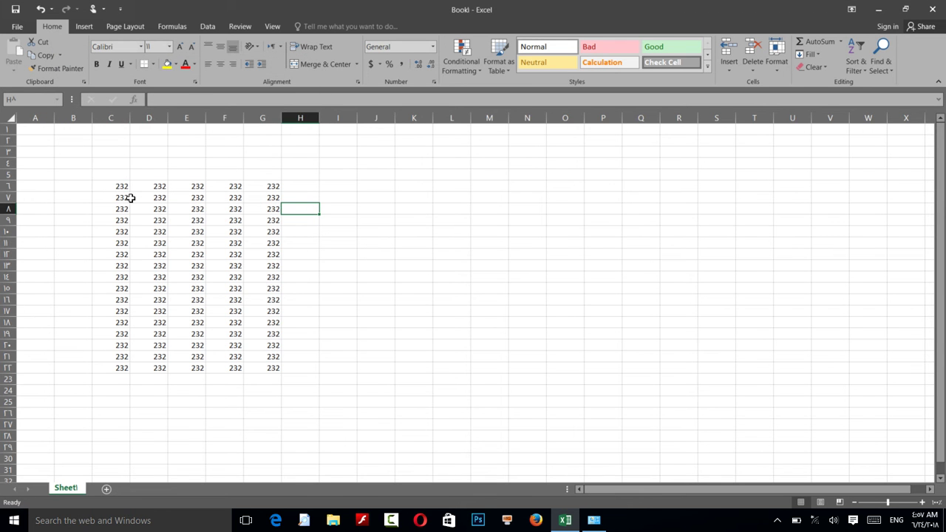
drag(119, 185, 275, 378)
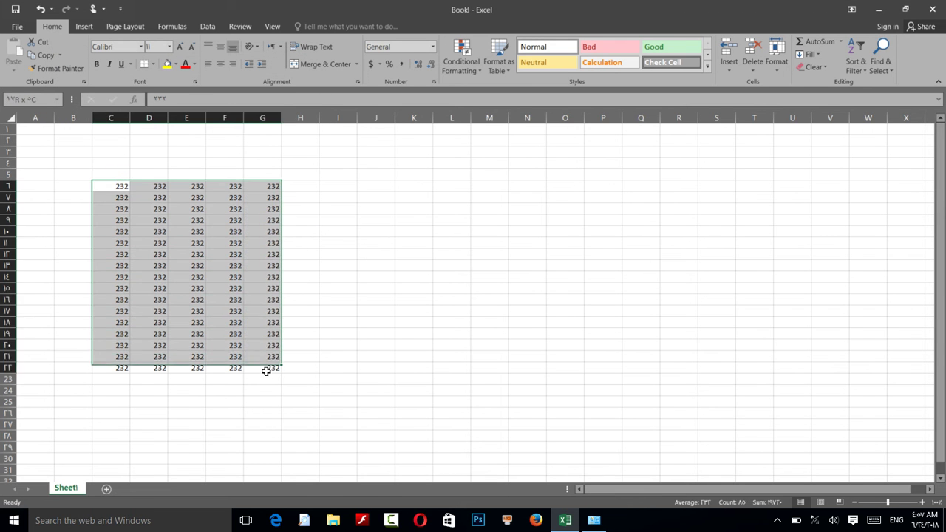
click(302, 301)
mouse_move(101, 187)
mouse_down()
mouse_move(266, 382)
mouse_move(269, 369)
mouse_up()
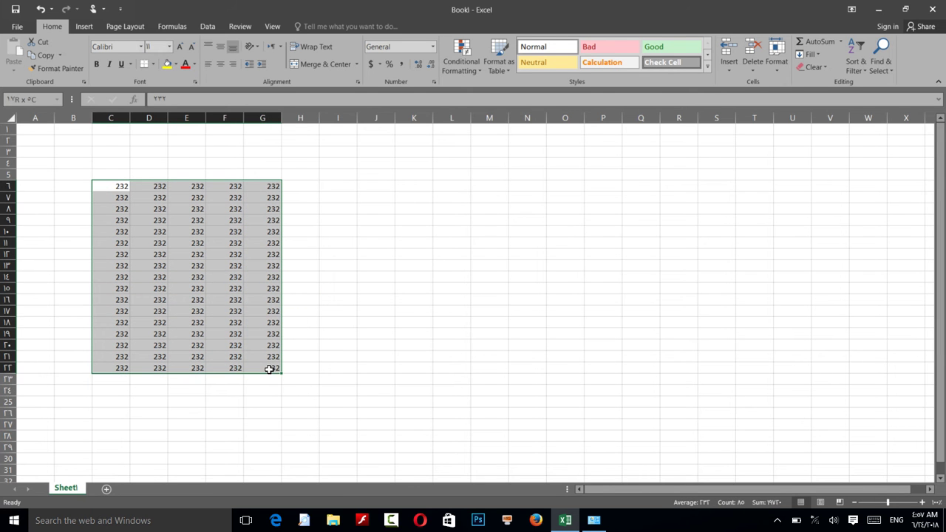
click(328, 288)
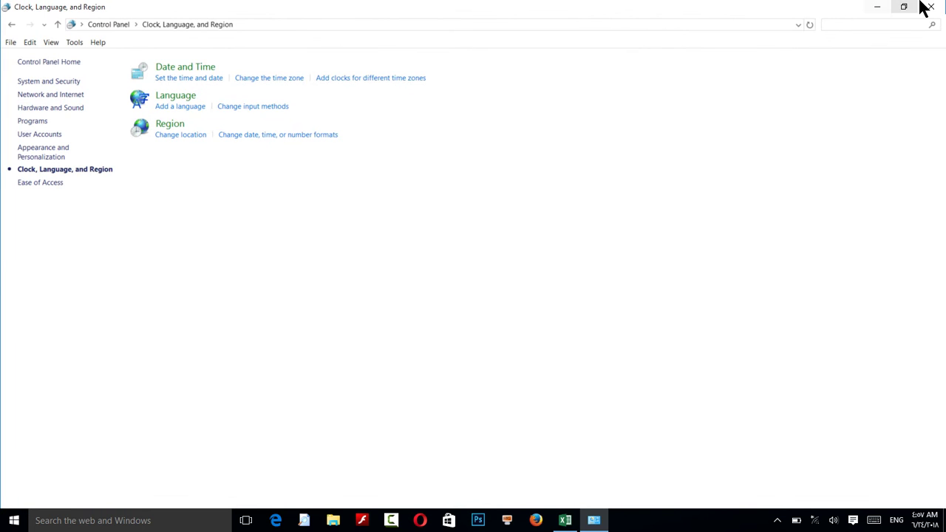
Step: Minimize Excel, refresh the desktop, then return to Excel and select H10:I13
click(928, 6)
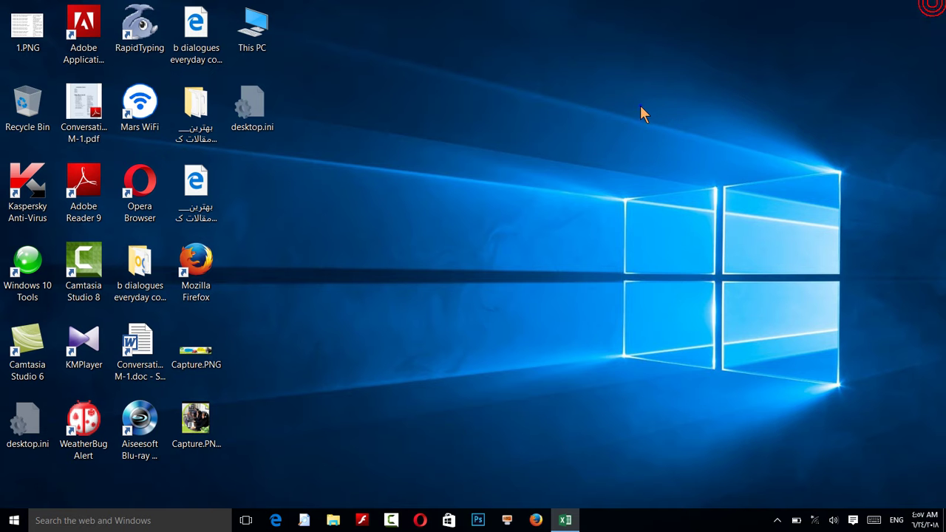
right_click(641, 107)
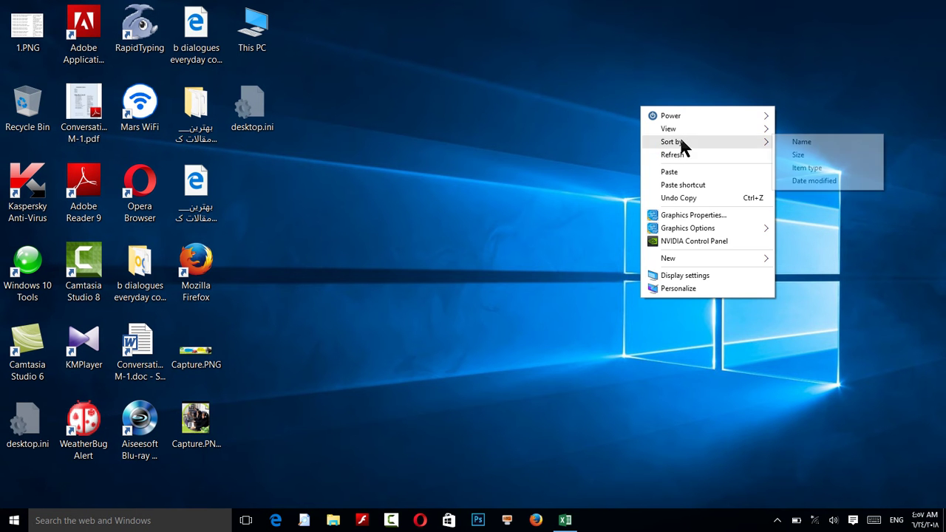
click(676, 153)
click(569, 519)
click(363, 345)
drag(310, 232, 339, 268)
Step: Enter 'df' in H10, then select cells H12:H13 and the grid from row 10
text(df)
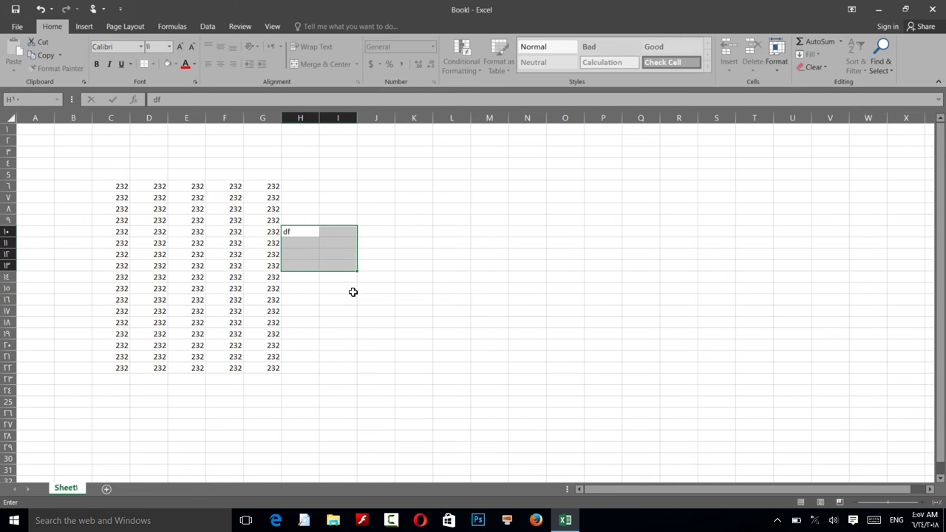
click(370, 288)
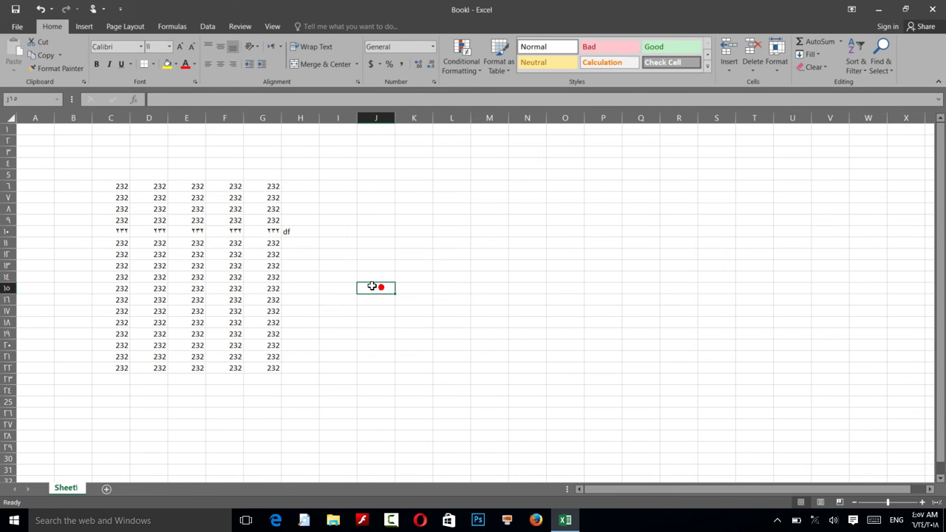
click(290, 229)
drag(295, 256, 294, 266)
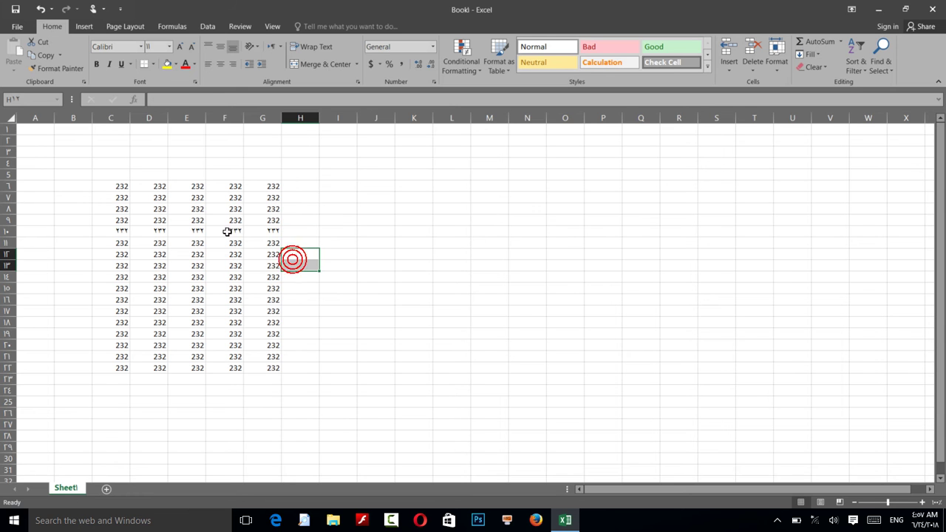
drag(120, 231, 274, 378)
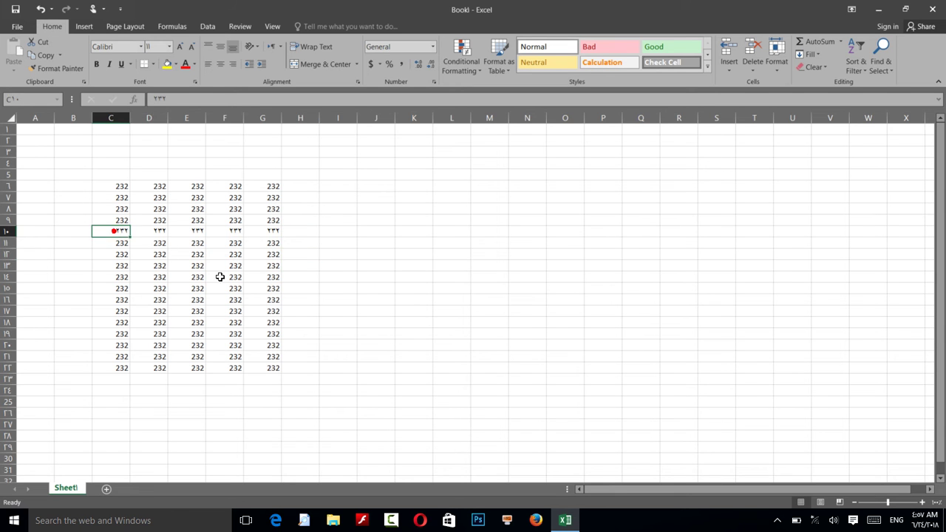
click(324, 331)
Step: Enter 'r' in H12 so the row's 232 values redisplay in Arabic-Indic digits
click(158, 266)
click(313, 250)
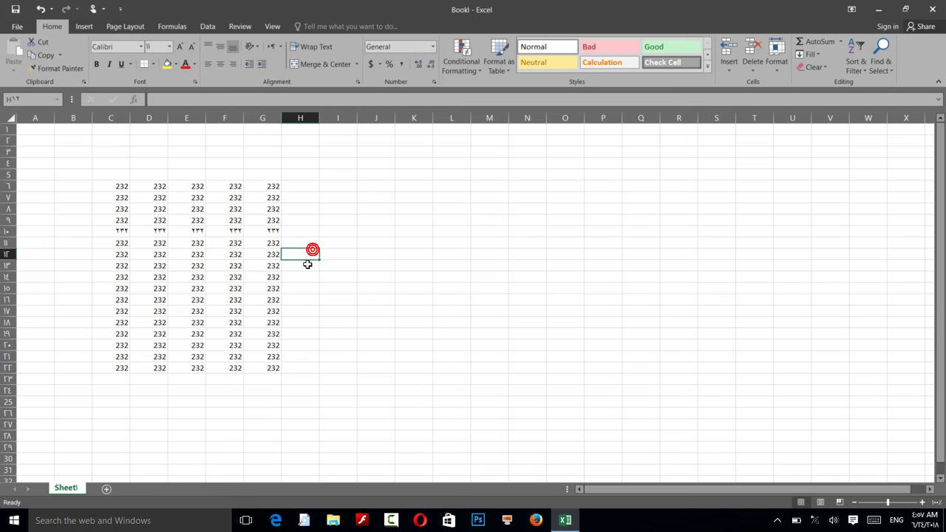
text(r)
key(Return)
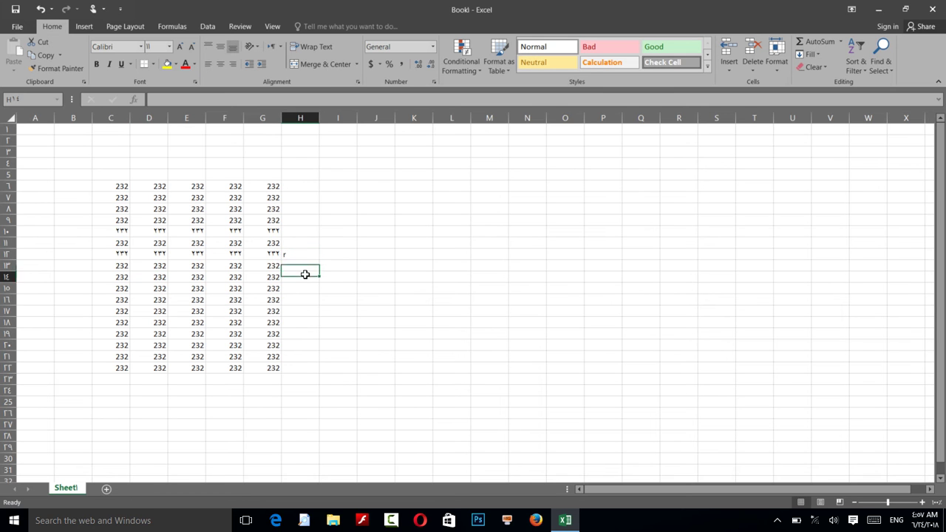
click(301, 256)
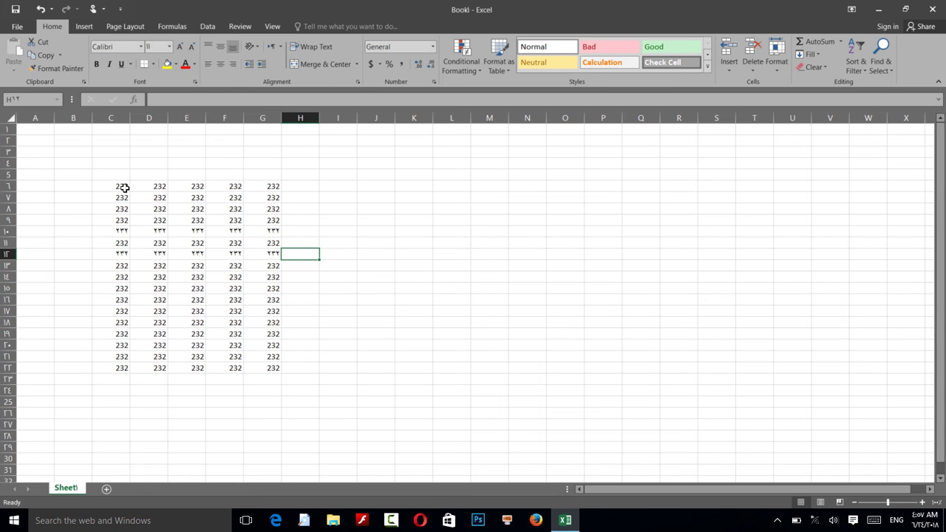
Step: Reapply Number then General format to C6:G22 so all 232 values show Arabic-Indic digits
drag(125, 188, 273, 369)
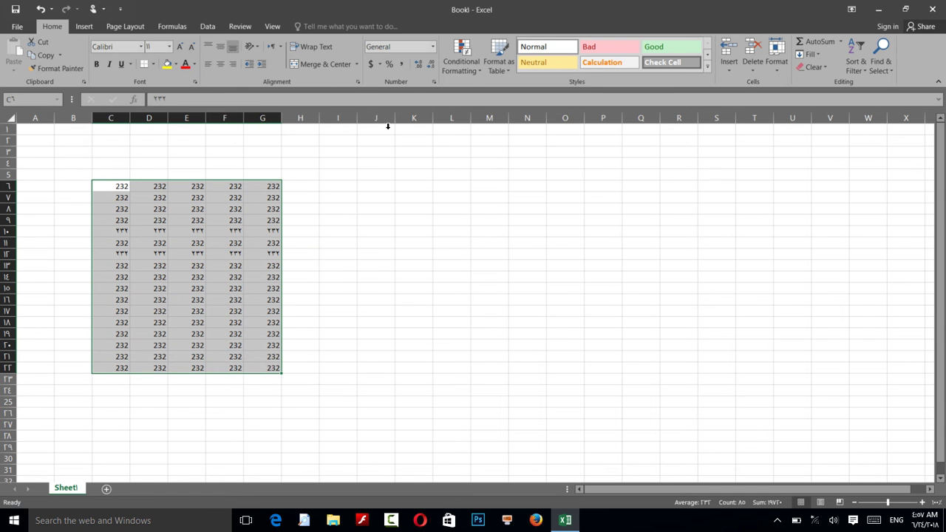
click(432, 46)
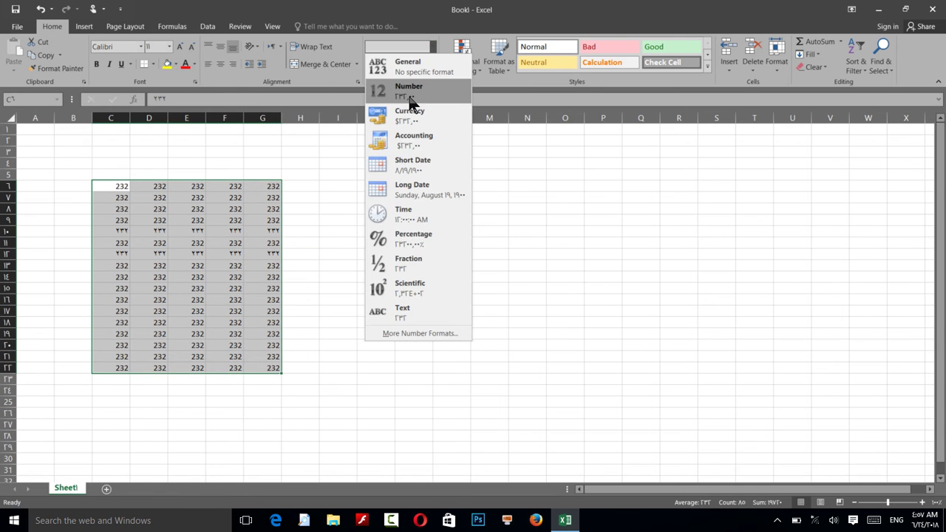
click(408, 92)
click(432, 47)
click(414, 67)
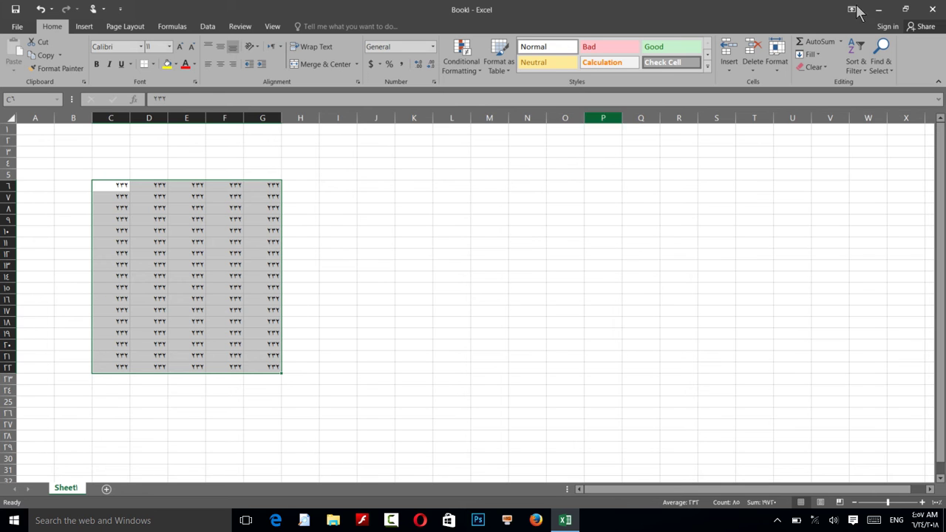
Step: Reset Windows Region number formats to defaults with Latin digits via intl.cpl, then close Excel
key(super+r)
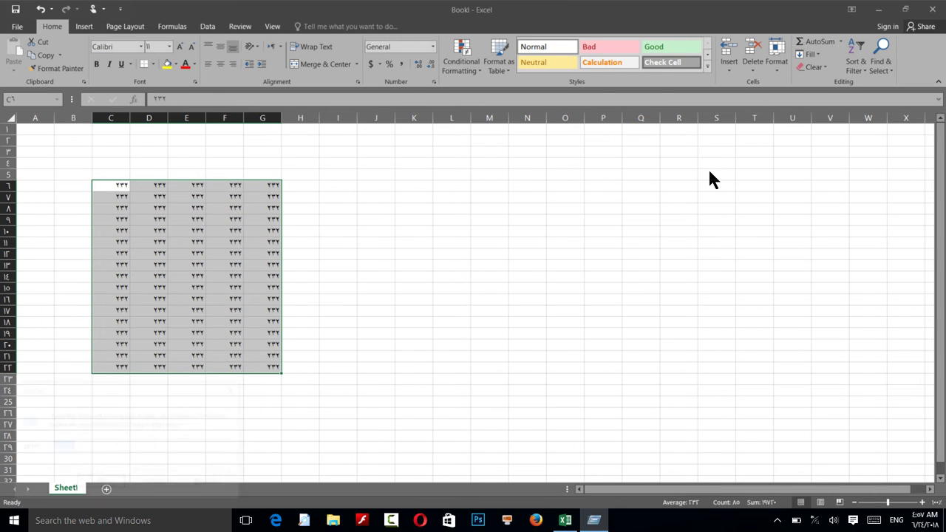
text(inta)
key(Down)
key(Return)
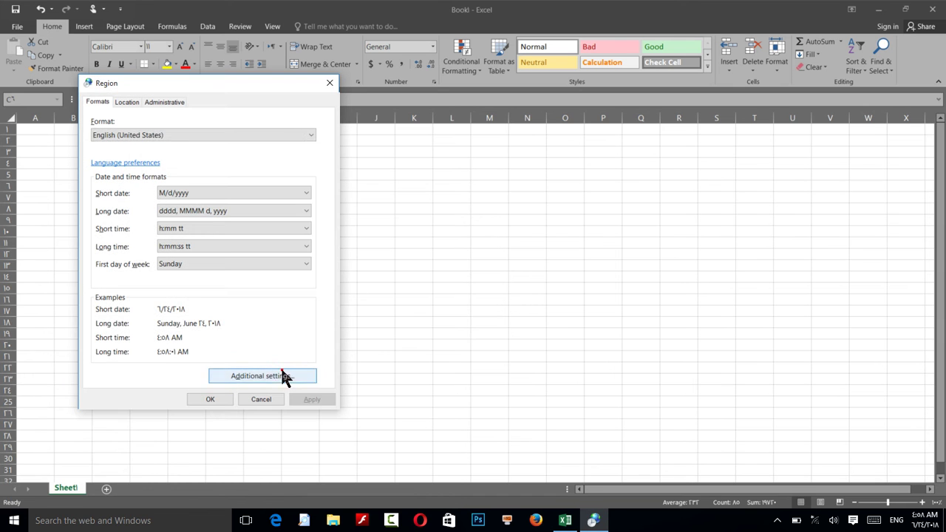
click(283, 376)
click(312, 441)
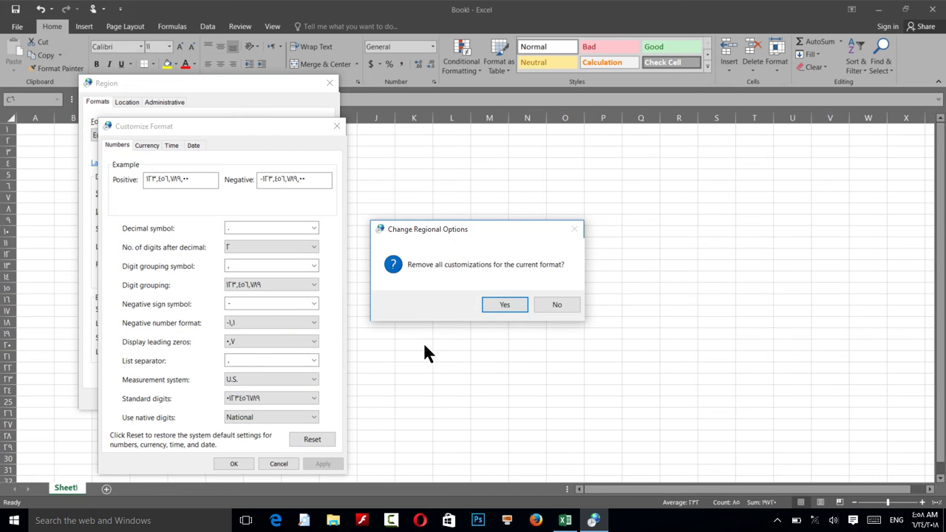
click(491, 306)
click(244, 463)
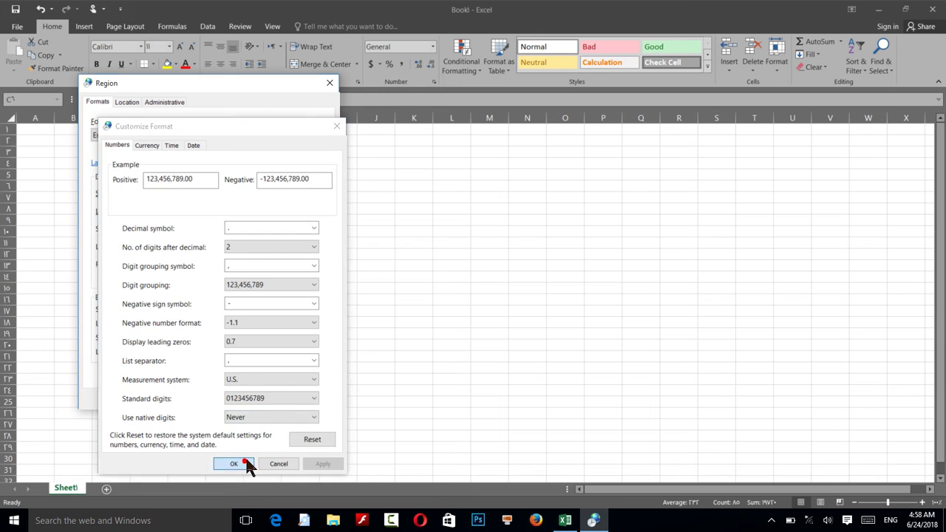
click(226, 396)
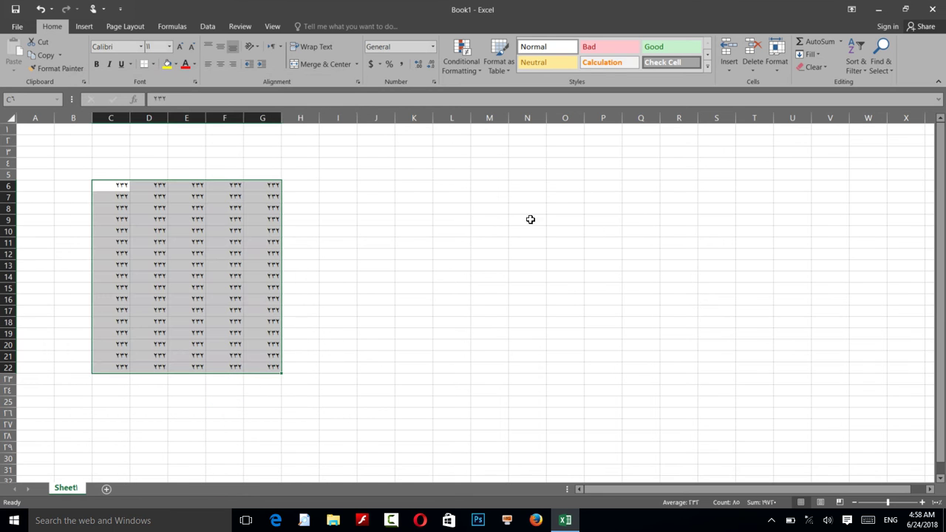
click(932, 9)
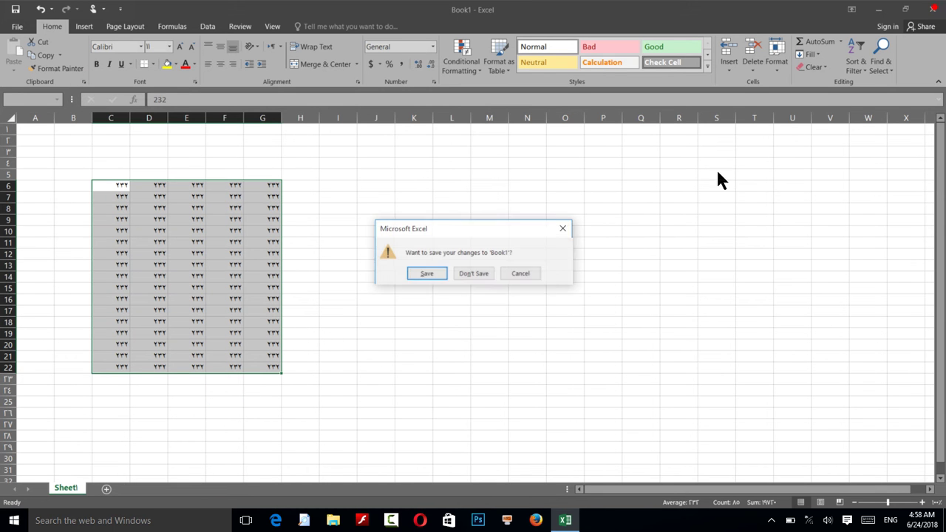
Step: Close Excel without saving Book1, relaunch Excel 2016 and start a new blank workbook
click(461, 273)
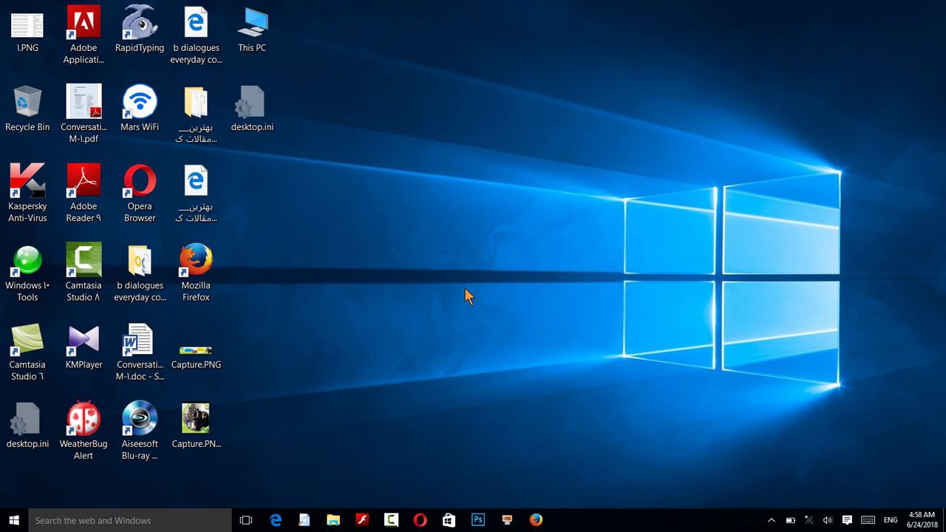
click(13, 520)
click(33, 268)
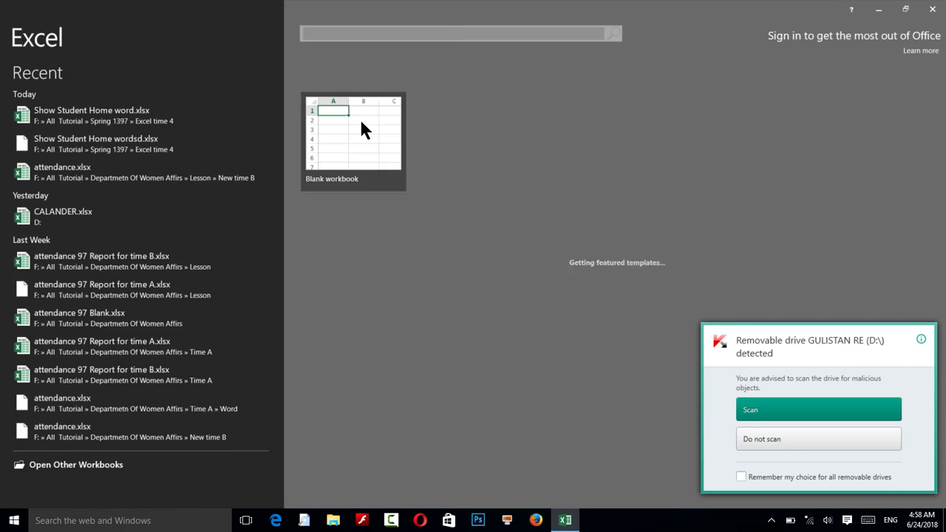
click(362, 129)
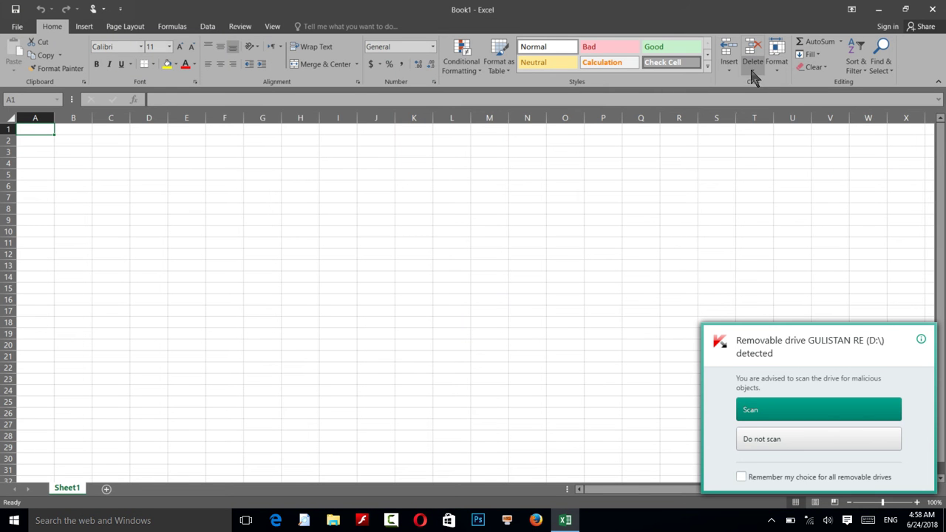
Step: Dismiss the Kaspersky removable-drive notice with 'Do not scan' and reopen Home > Format
click(775, 74)
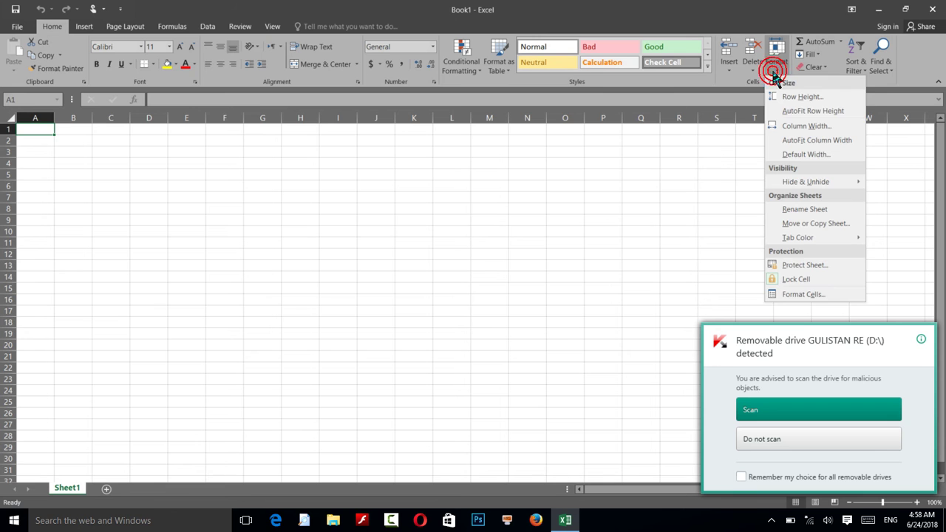
click(764, 439)
click(778, 73)
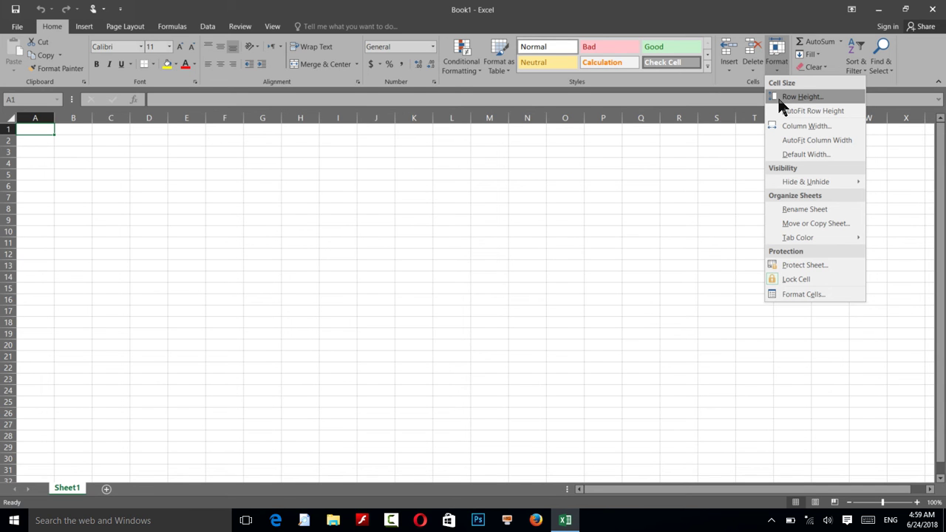
Step: Close the Format list and select the B5:M19 block for the grid
click(410, 169)
click(188, 184)
click(86, 177)
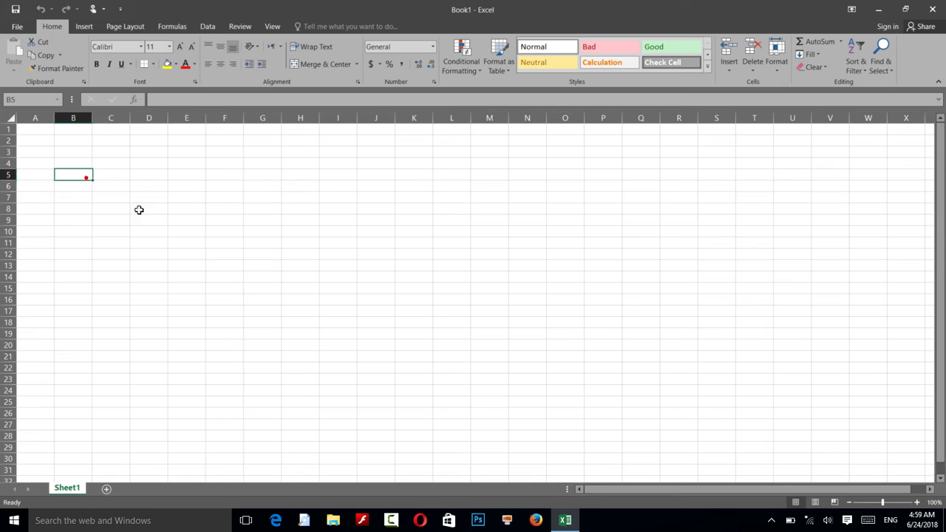
drag(139, 210, 477, 333)
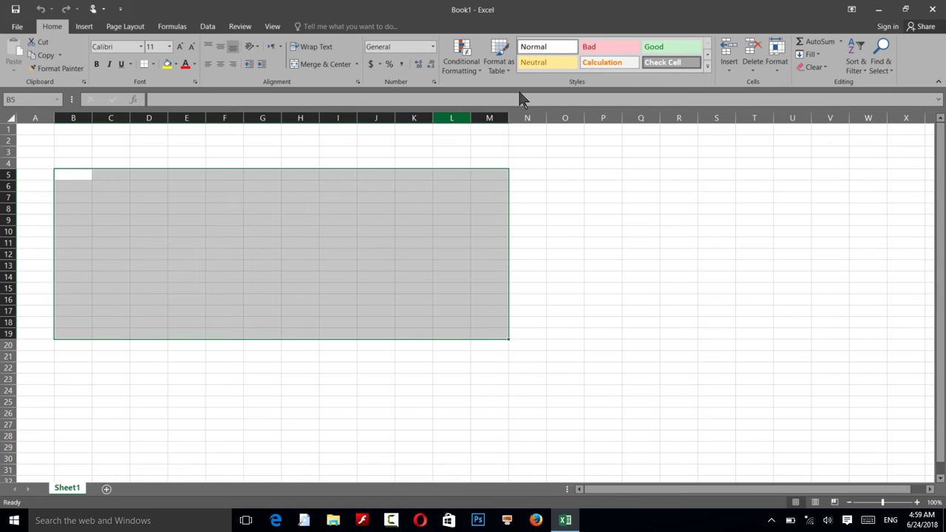
click(777, 70)
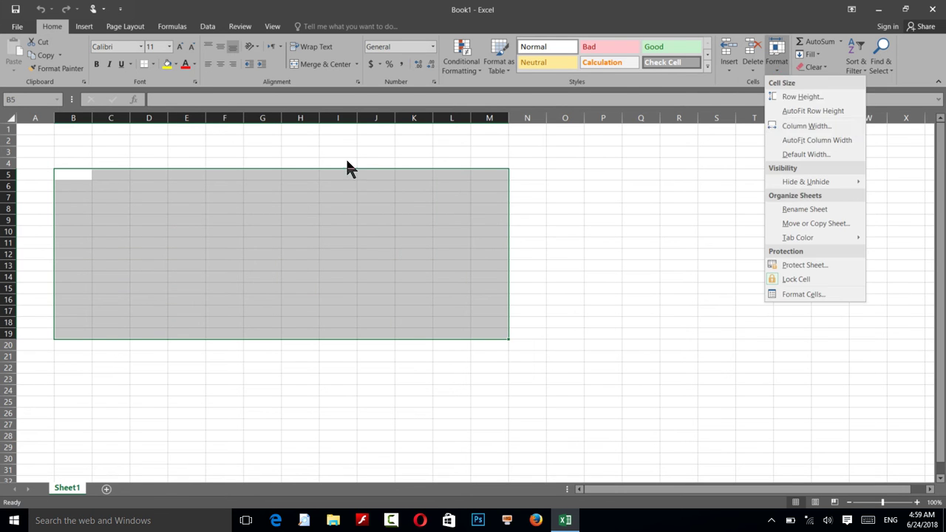
click(297, 163)
Step: Enter Sunday in B5 and Monday in C5, then fill the weekday series to O5
click(87, 174)
text(sunday)
key(Tab)
text(n)
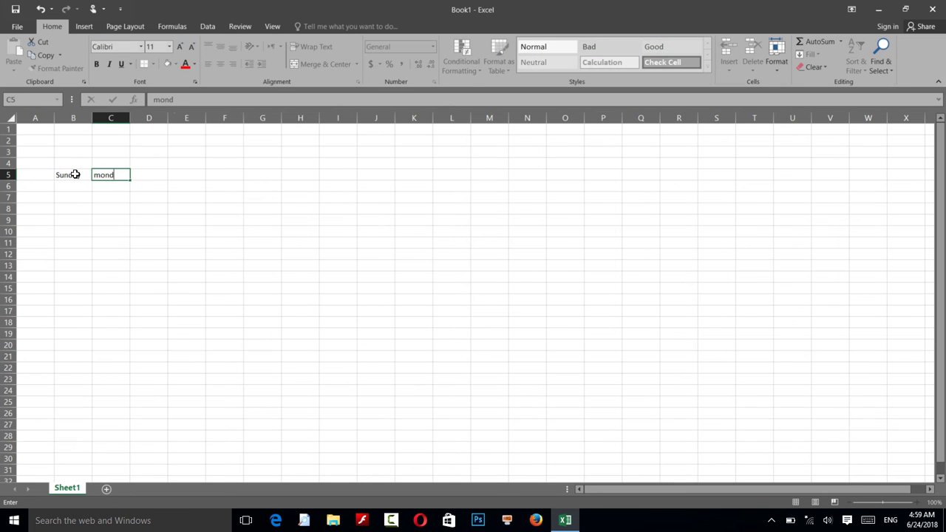
key(Tab)
drag(75, 174, 580, 207)
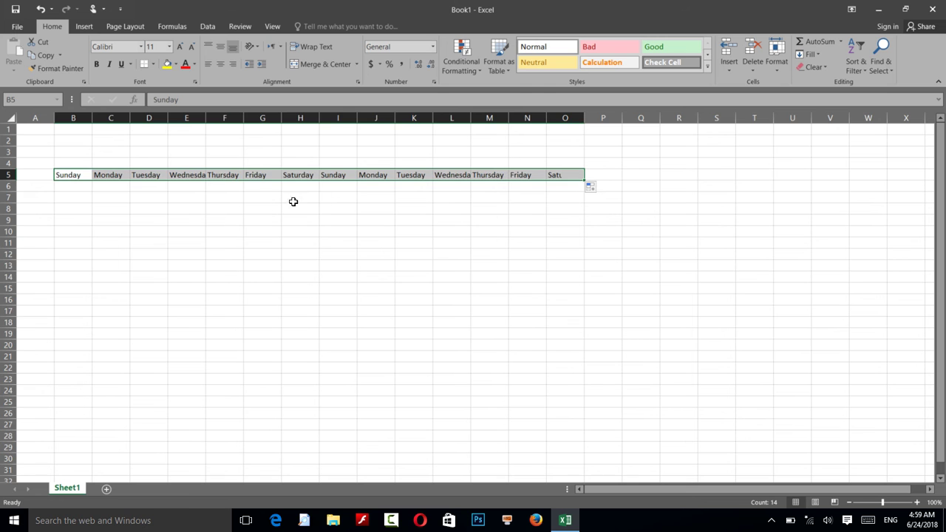
Step: Rotate the B5:O5 day names with Orientation > Rotate Text Up so they read bottom to top
click(280, 47)
click(282, 46)
click(251, 47)
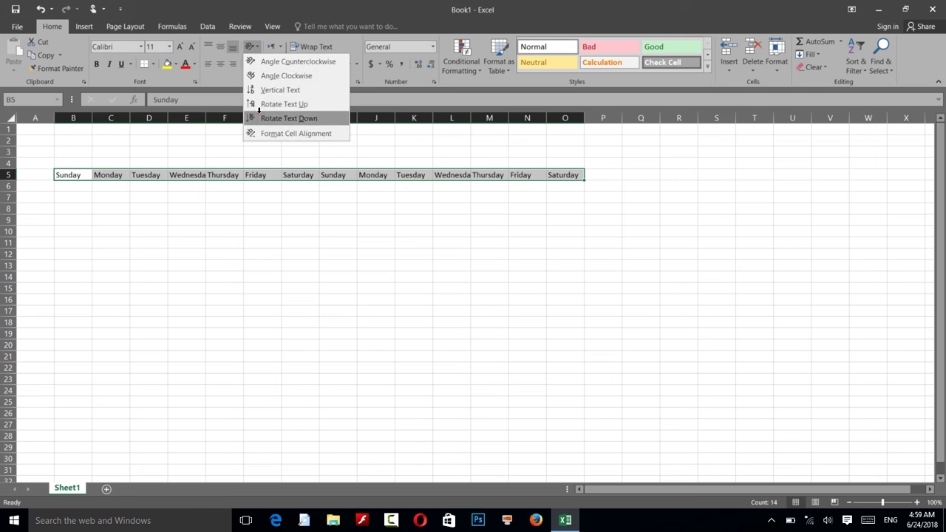
click(264, 121)
click(281, 47)
click(278, 77)
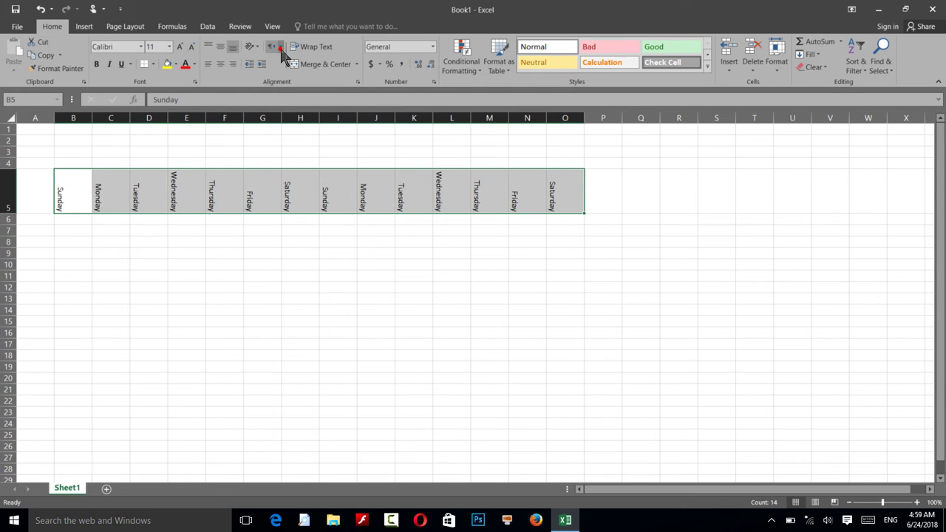
click(281, 46)
click(250, 47)
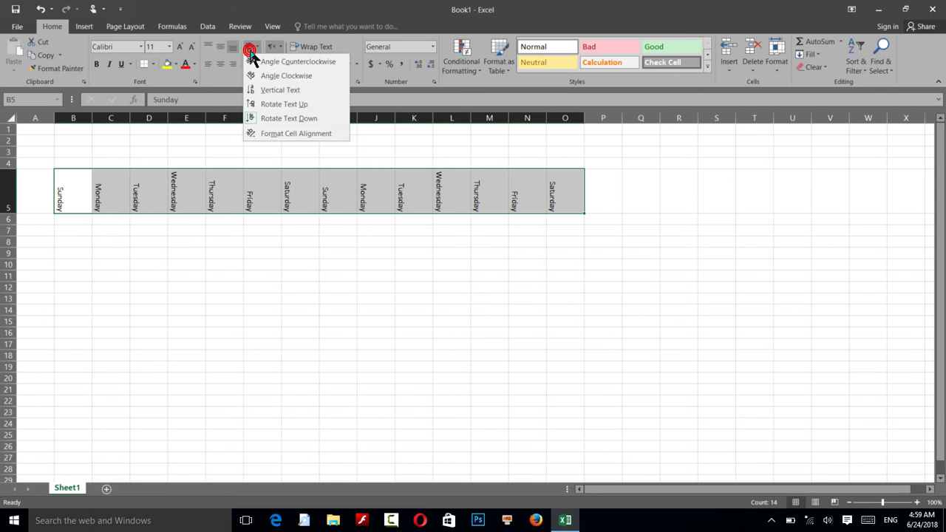
click(259, 104)
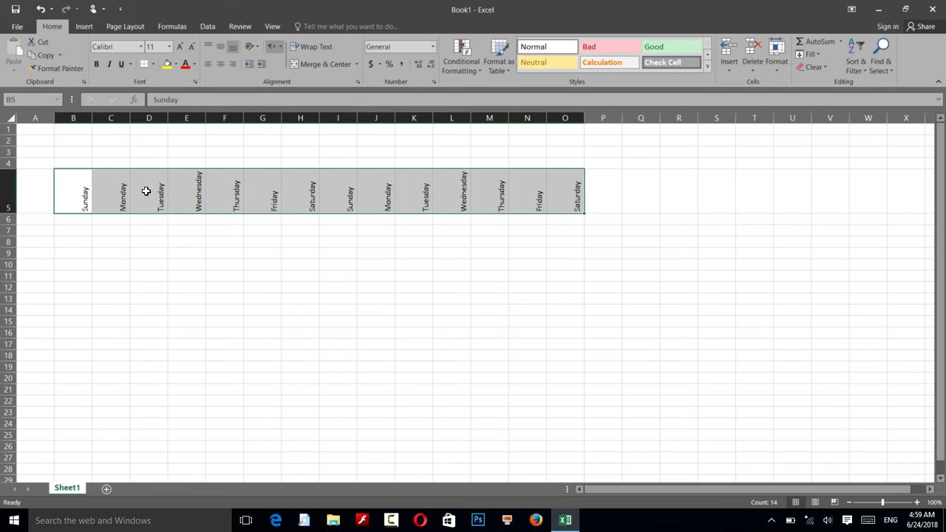
Step: Number the days 1 to 14 across B6:O6 by filling from 1 and 2
click(80, 224)
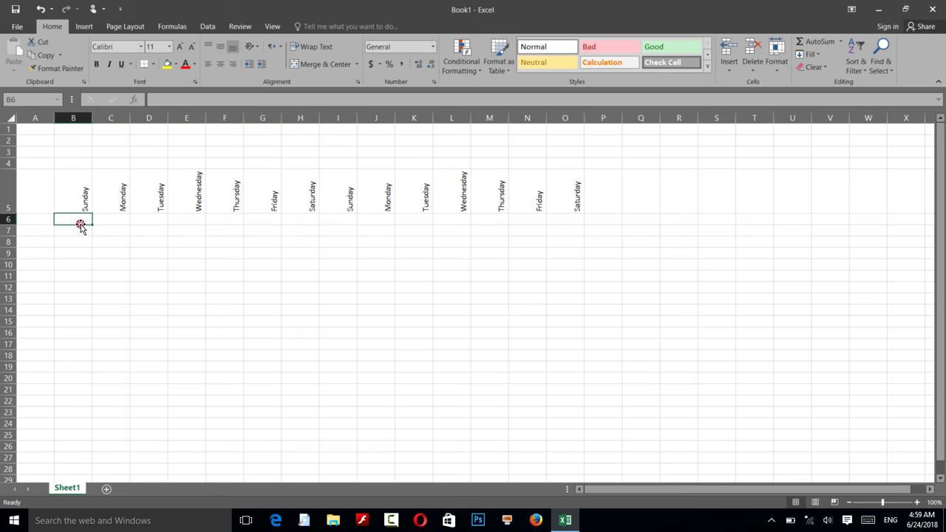
text(1)
key(Tab)
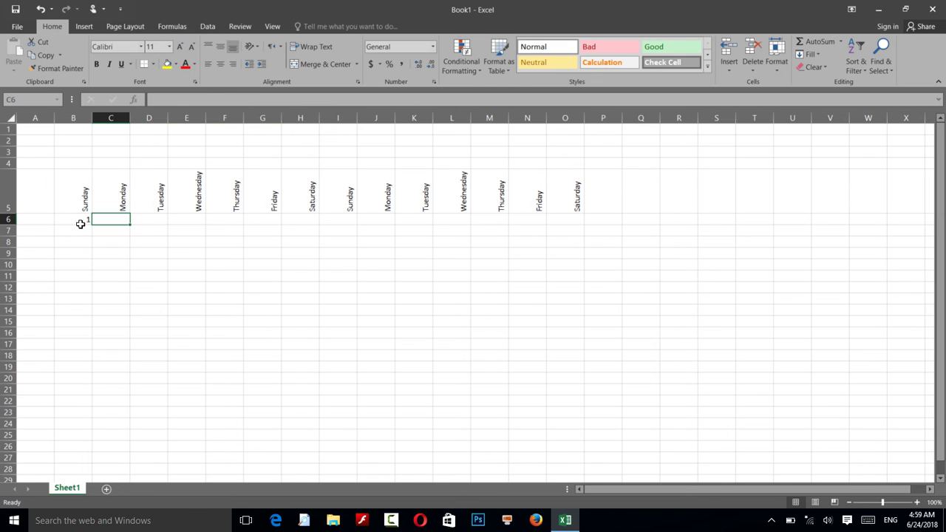
text(2)
click(192, 244)
drag(71, 219, 561, 237)
Step: Try a 2.4 column width on the day grid, then undo it
mouse_move(83, 192)
mouse_down()
mouse_move(490, 262)
mouse_move(569, 403)
mouse_up()
click(777, 66)
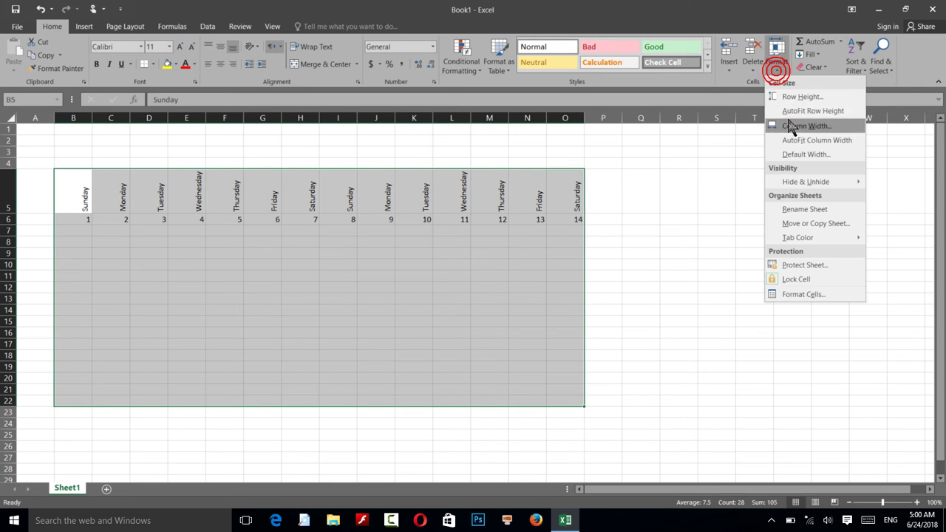
click(798, 127)
text(2.4)
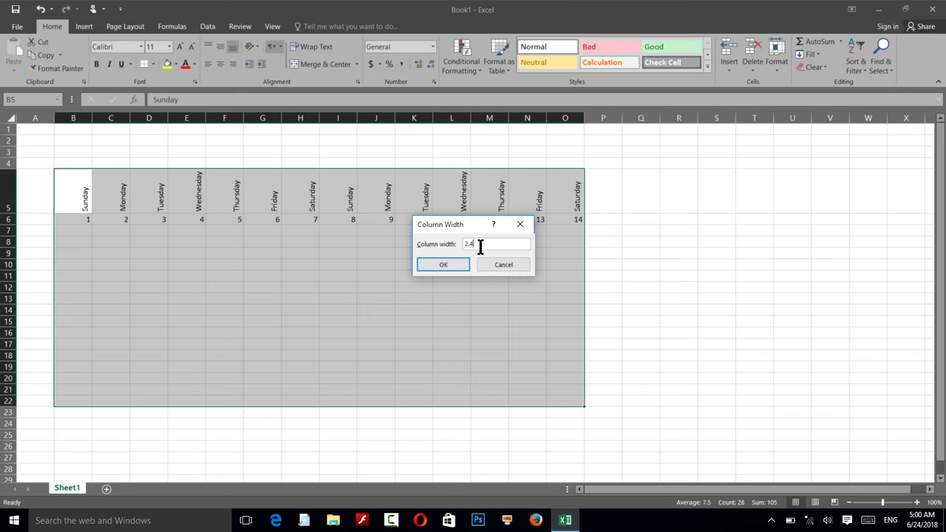
key(Return)
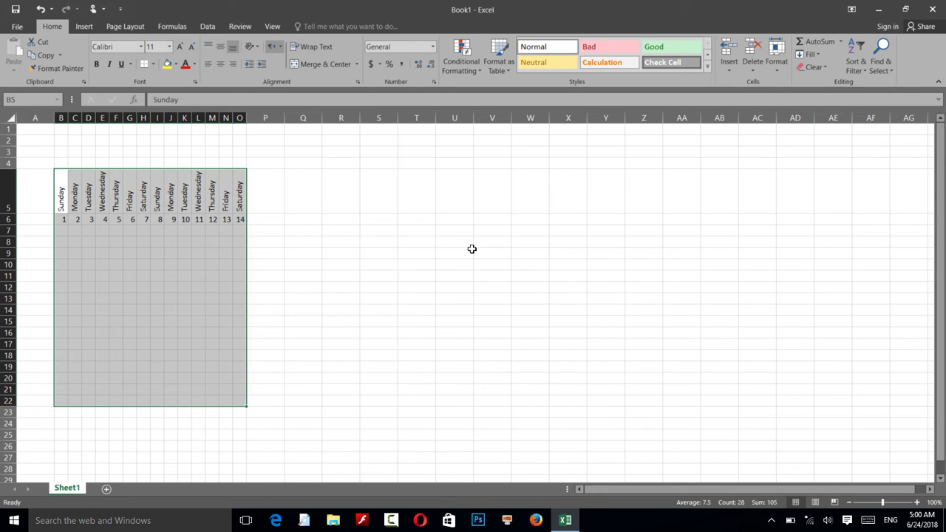
key(ctrl+z)
Step: AutoFit columns B–O and extend the day names along row 5 to W5
drag(76, 119, 580, 123)
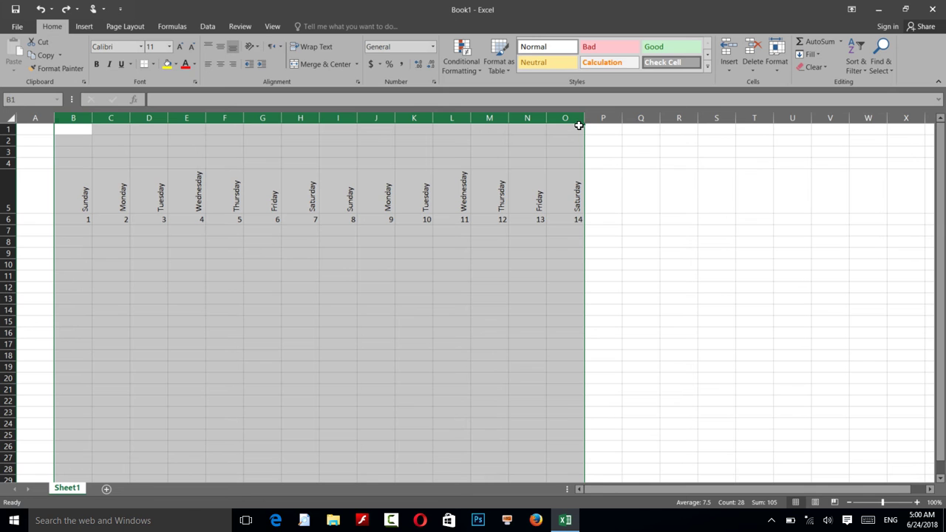
double_click(584, 118)
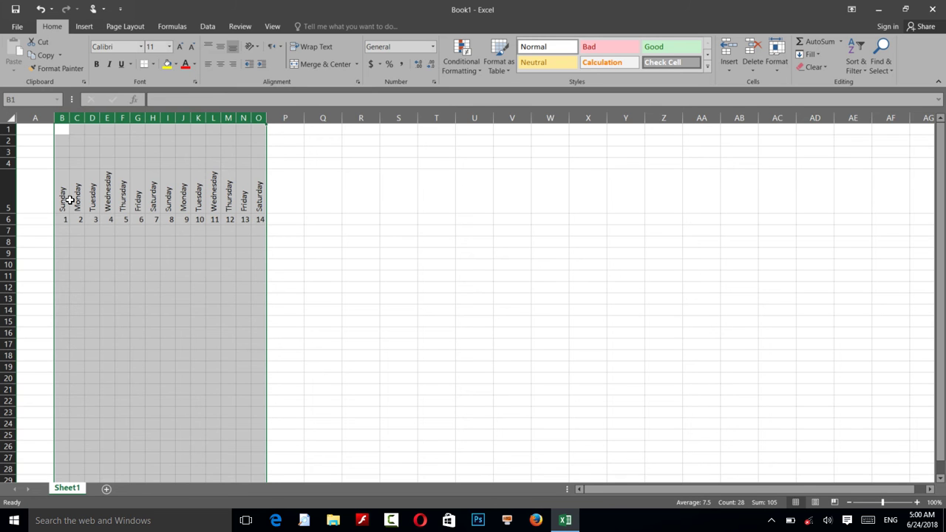
drag(63, 196, 566, 208)
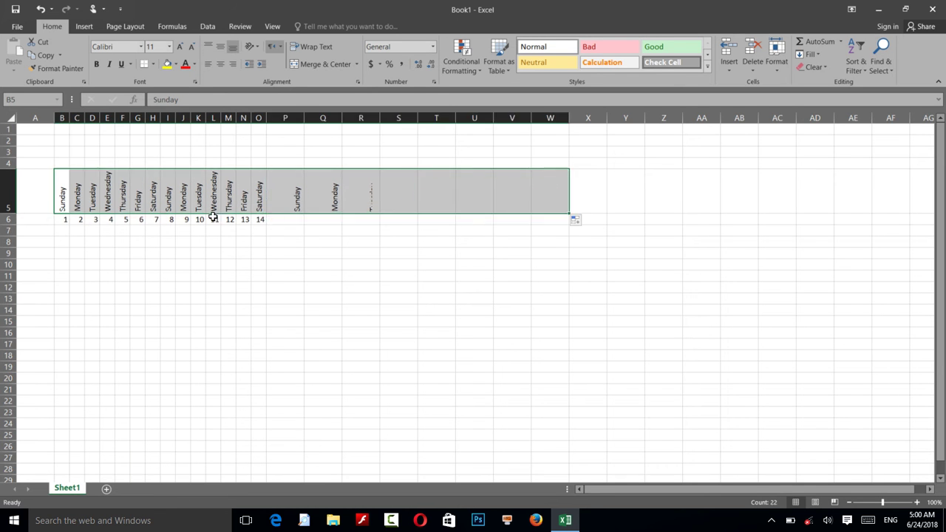
Step: Continue row 6 numbering to 30 in AE6 and AutoFit columns B through AE
drag(62, 219, 93, 225)
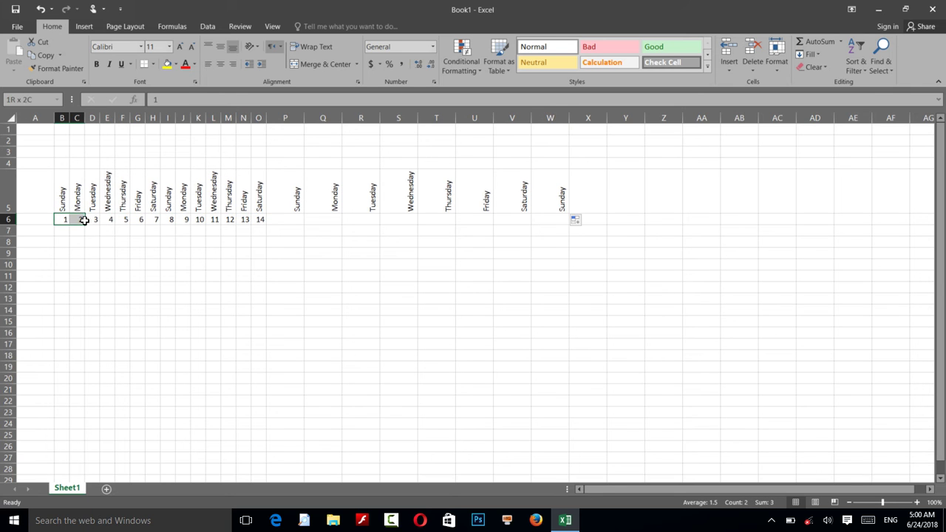
drag(100, 225, 553, 234)
drag(582, 234, 860, 239)
click(856, 197)
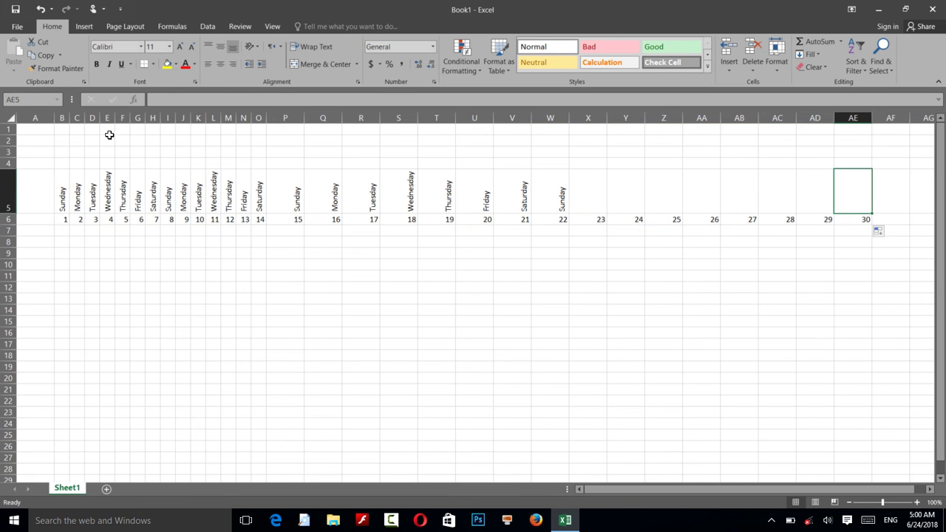
mouse_move(61, 118)
mouse_down()
mouse_move(863, 136)
mouse_move(866, 125)
mouse_up()
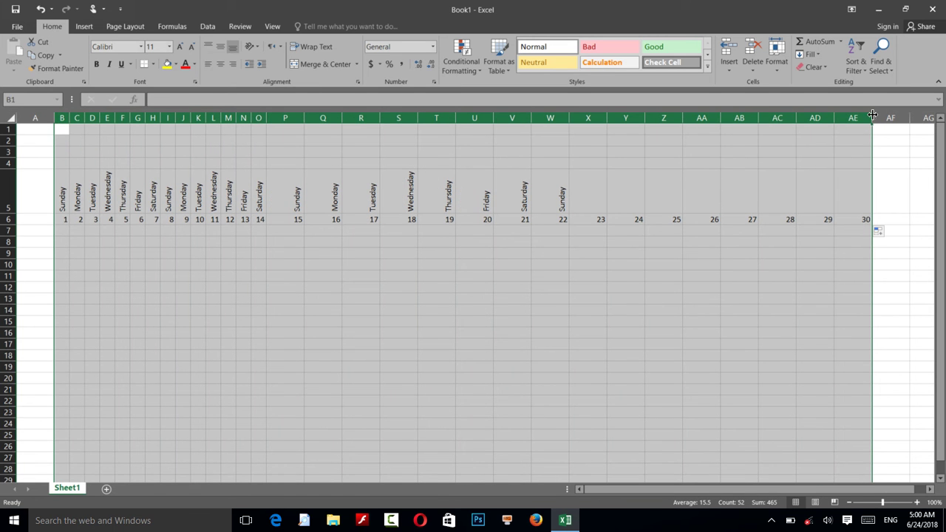
double_click(872, 118)
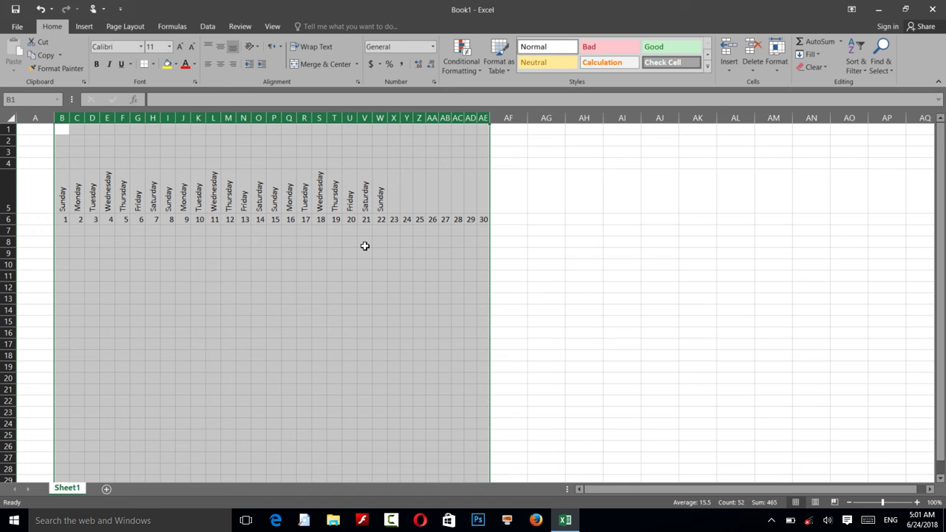
Step: Extend the weekday names through AE5 and set columns B–AE to width 2.4
drag(365, 201, 485, 215)
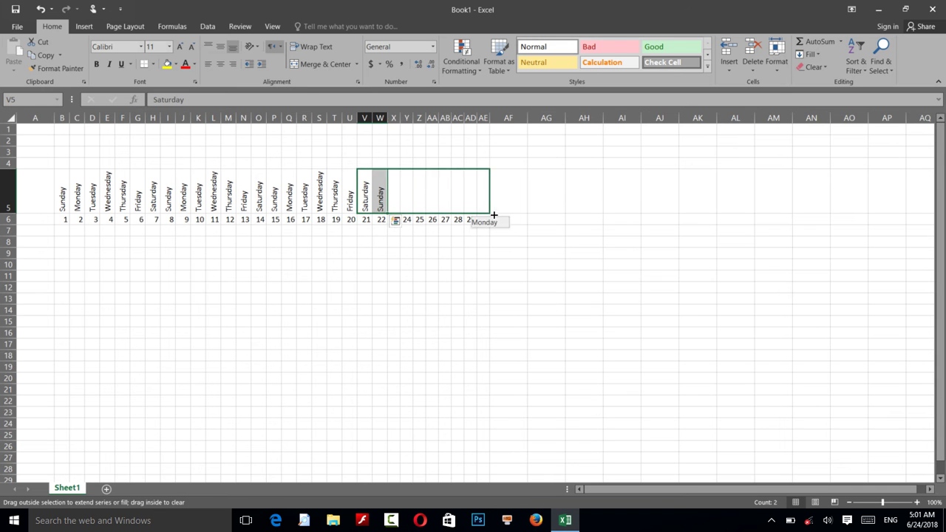
click(424, 253)
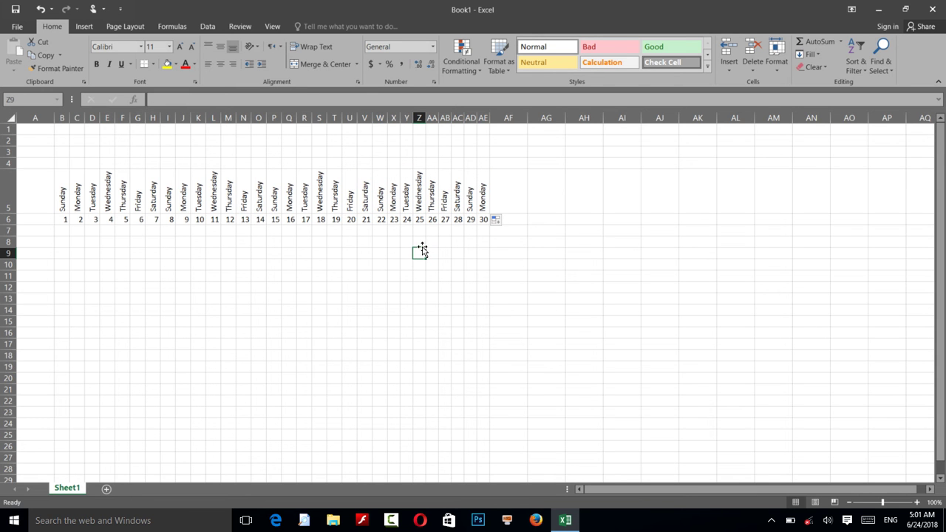
drag(63, 191, 485, 232)
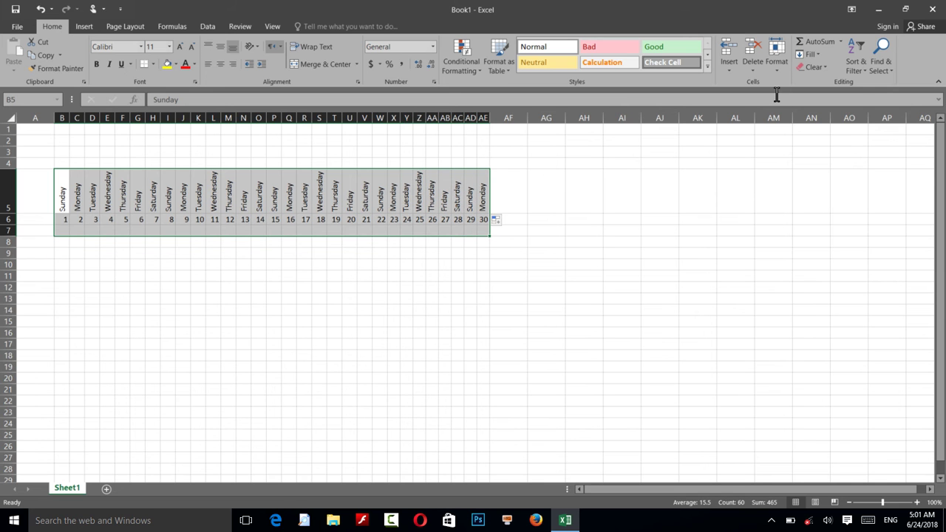
click(777, 59)
click(788, 125)
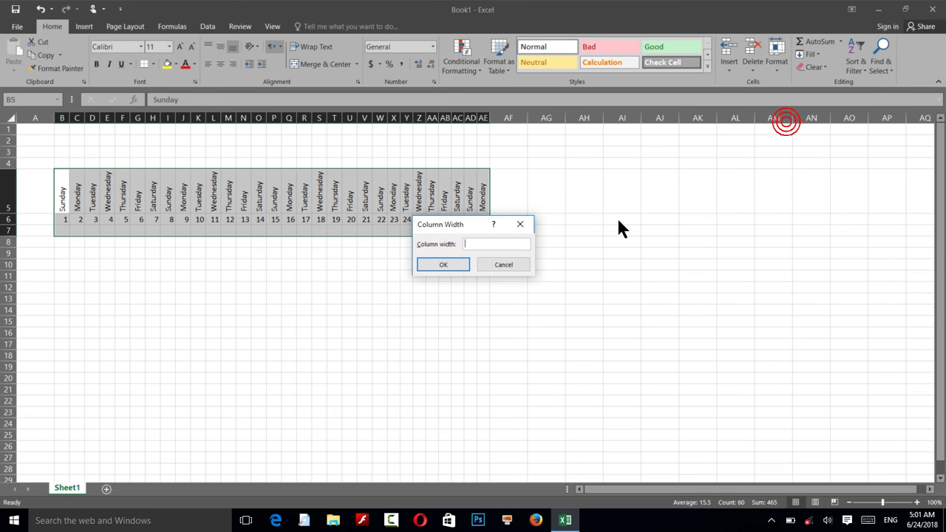
text(2.4)
key(Return)
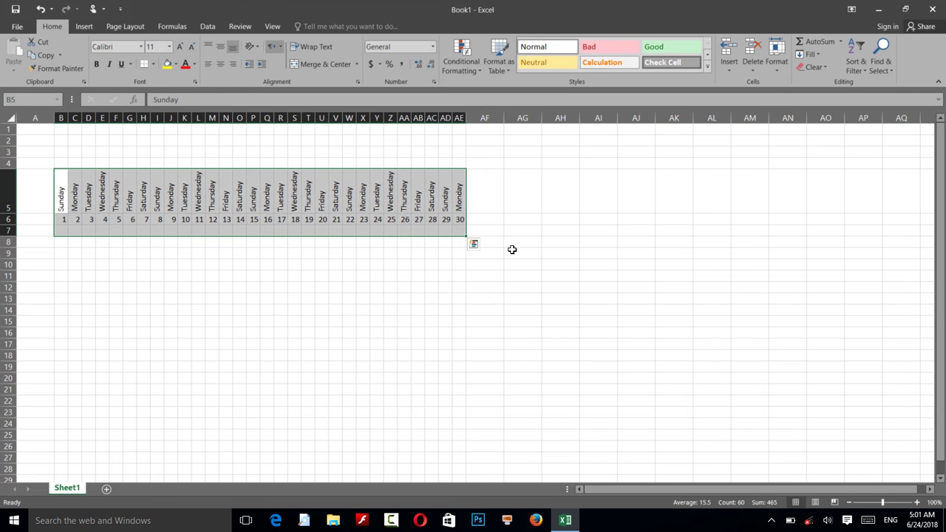
click(511, 250)
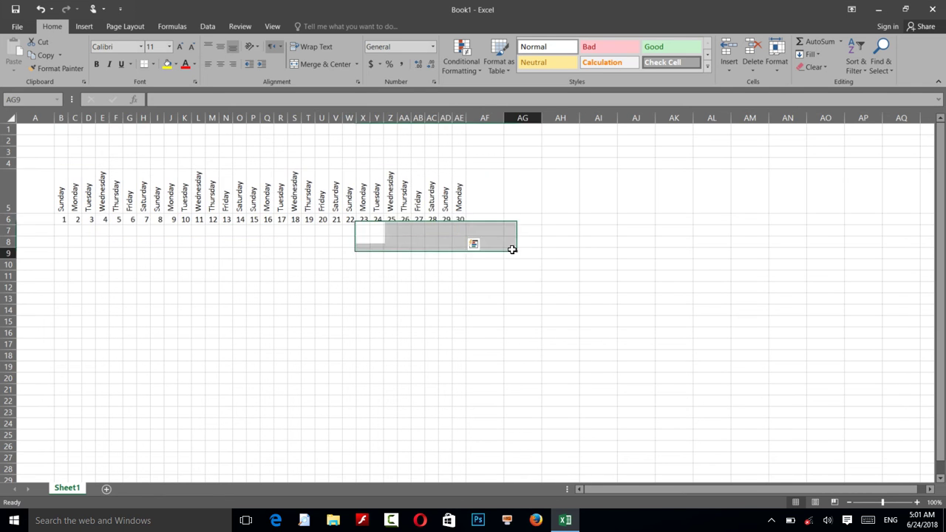
Step: Select rows 7–17 beneath the day headers and set their row height to 22
click(774, 67)
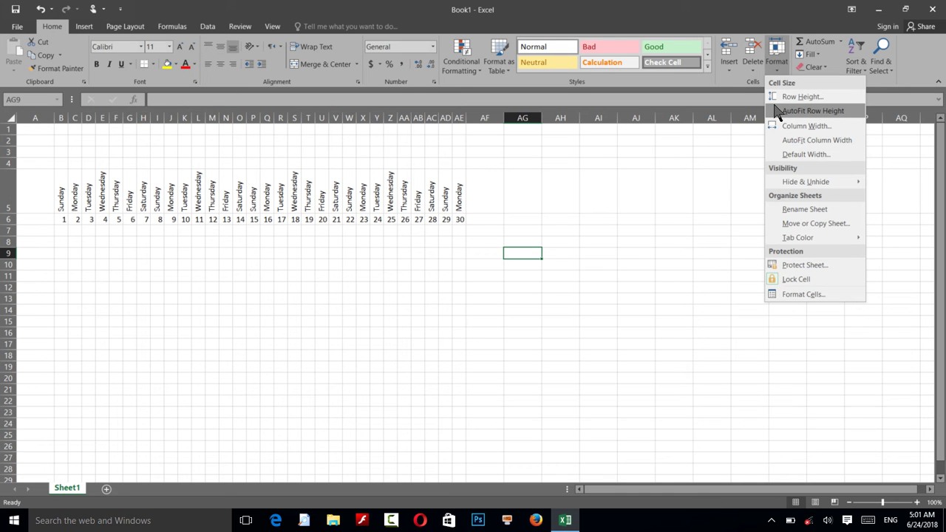
click(168, 251)
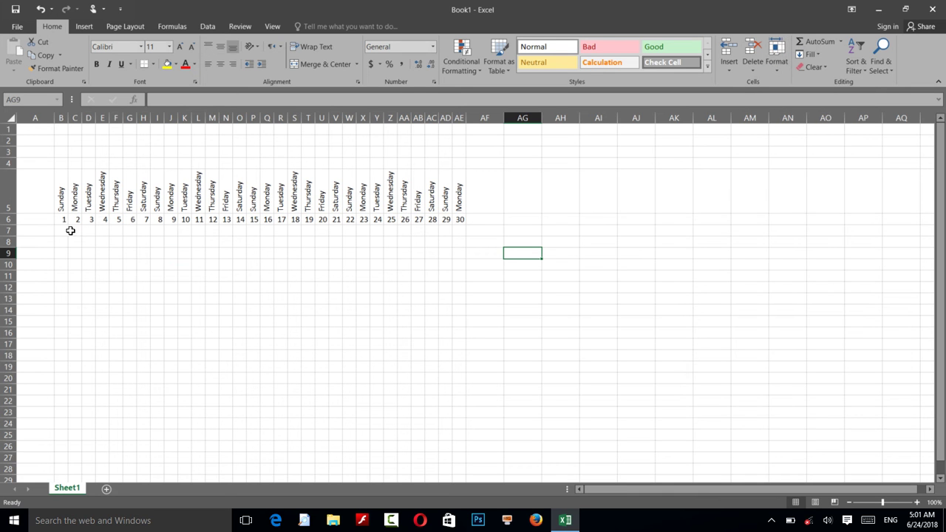
drag(63, 231, 424, 352)
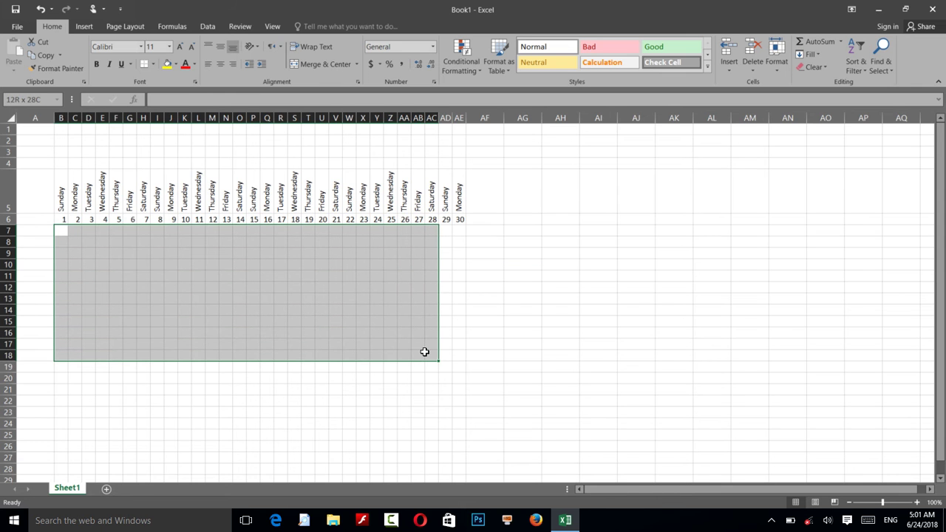
mouse_move(34, 235)
mouse_down()
mouse_move(181, 323)
mouse_move(464, 344)
mouse_up()
click(783, 78)
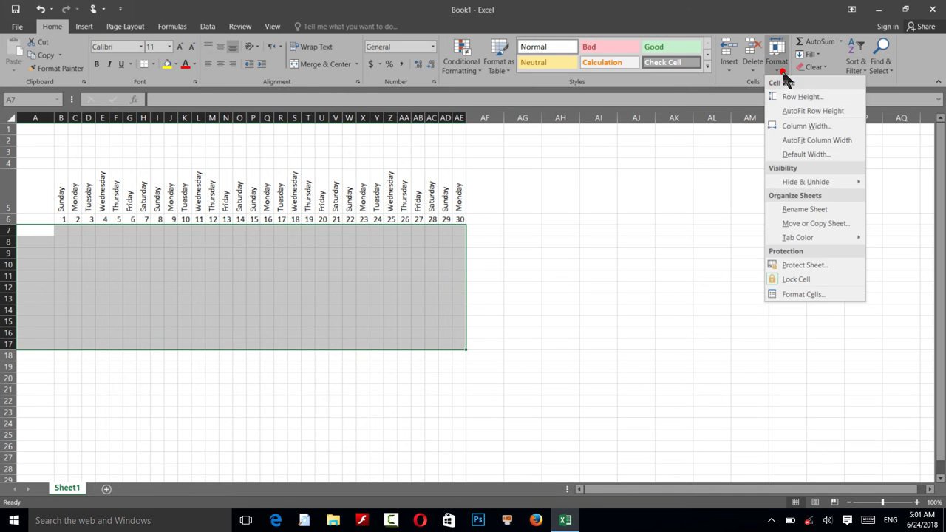
click(791, 97)
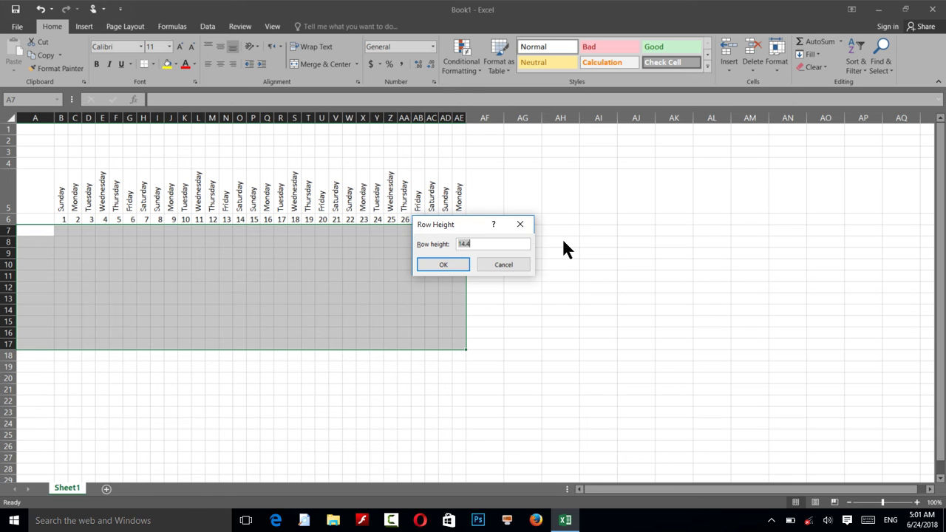
text(22)
key(Return)
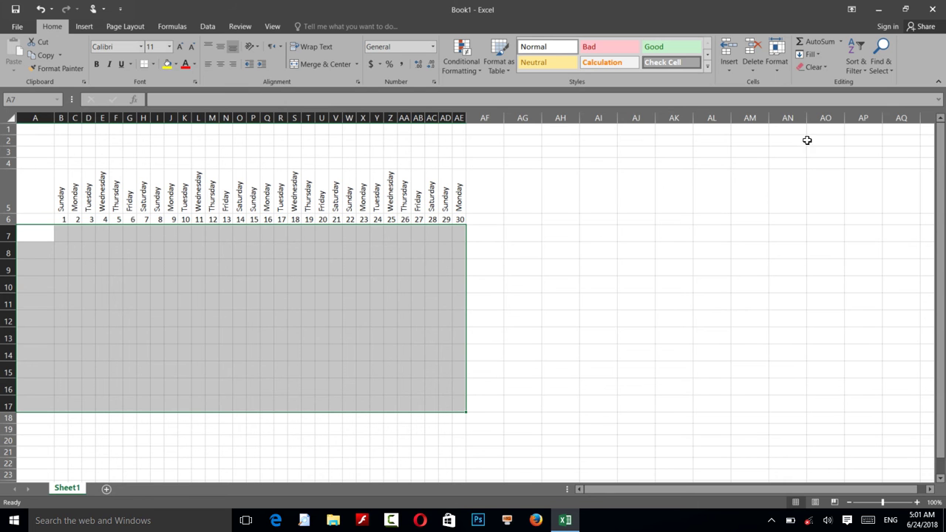
Step: Change the row height of rows 7–17 to 20
click(775, 66)
click(785, 103)
text(20)
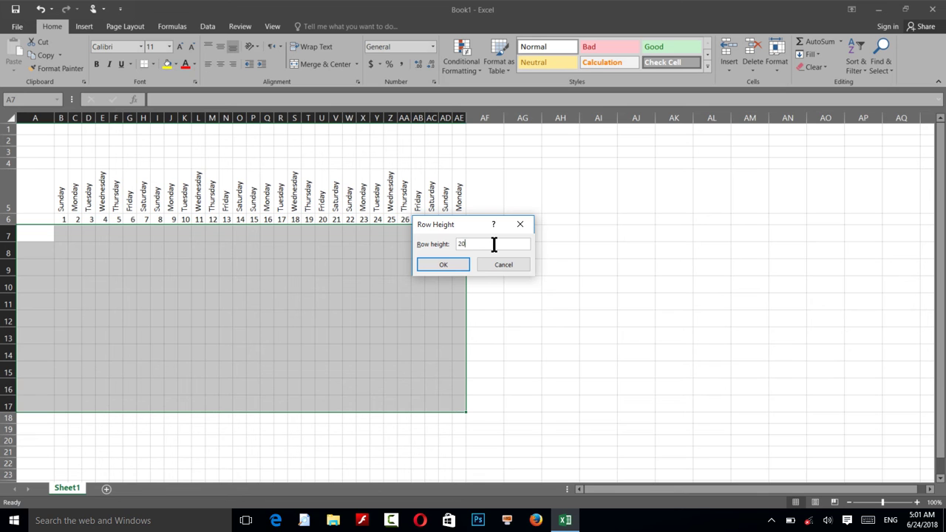
key(Return)
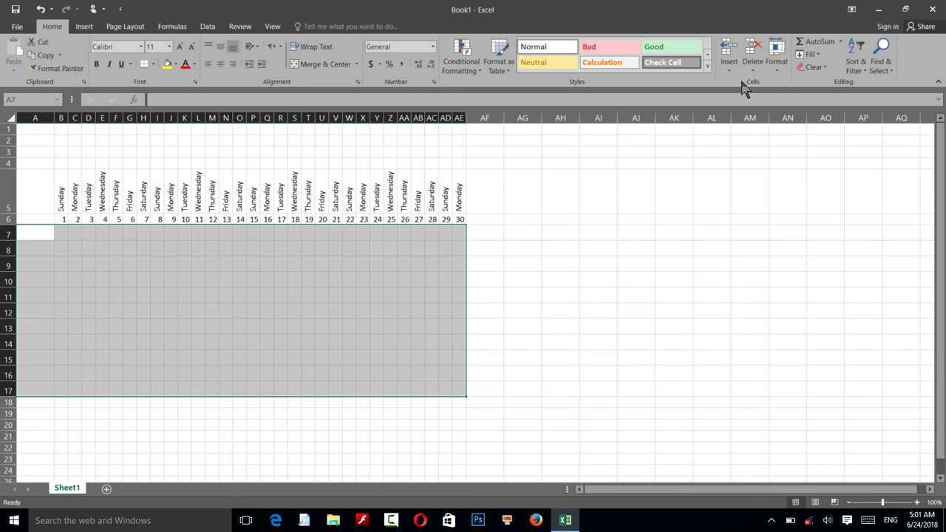
click(770, 68)
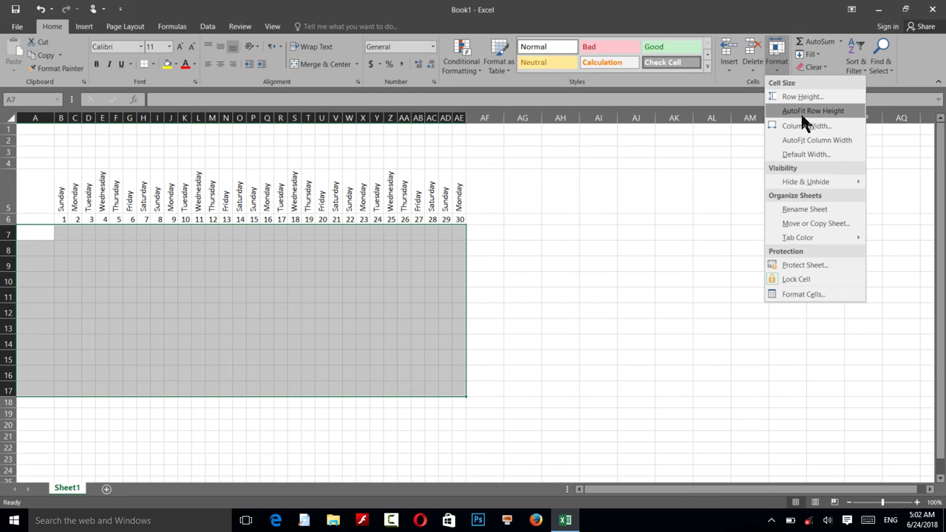
click(185, 236)
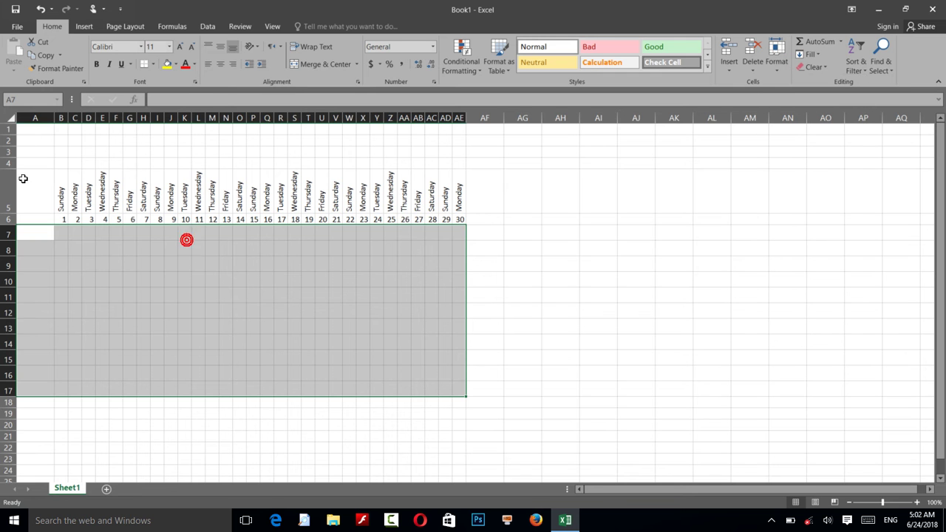
Step: AutoFit the height of rows 5–17, then drag the row 17 border up to compact rows 7–17
drag(9, 174, 4, 397)
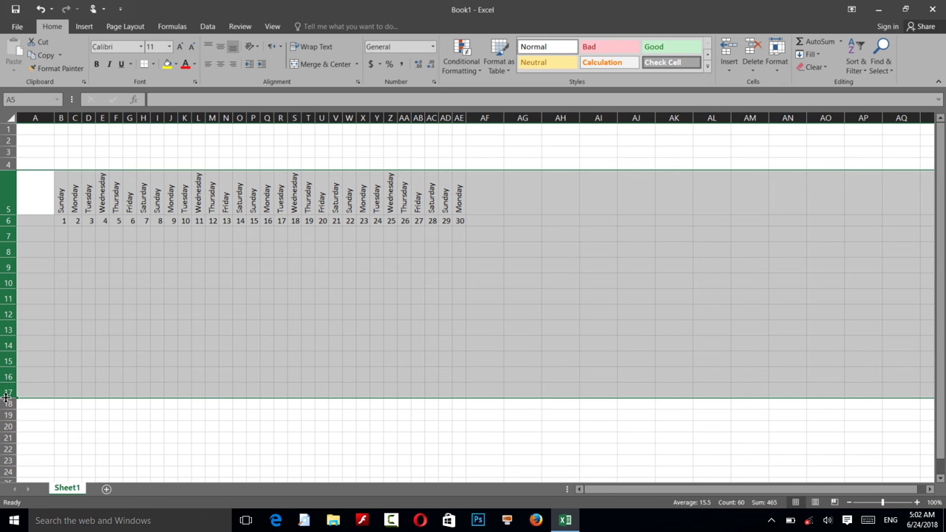
double_click(10, 397)
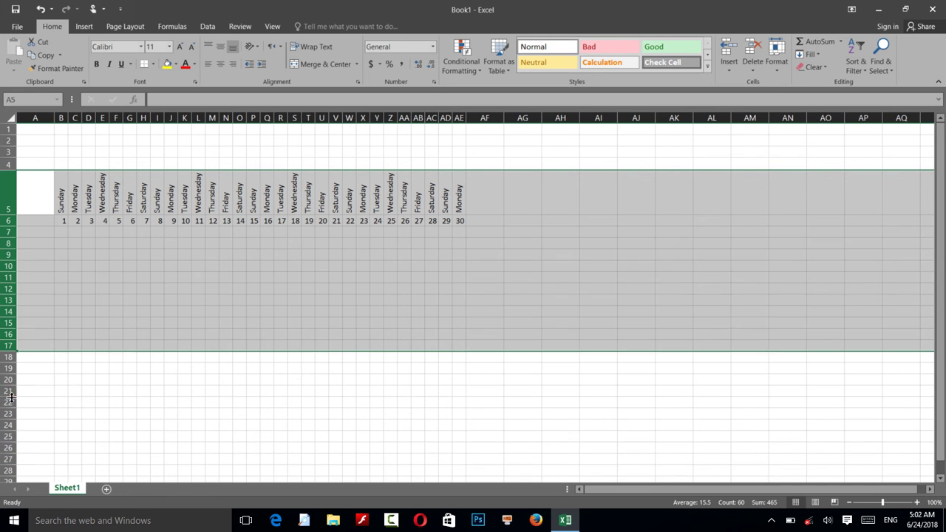
key(ctrl+z)
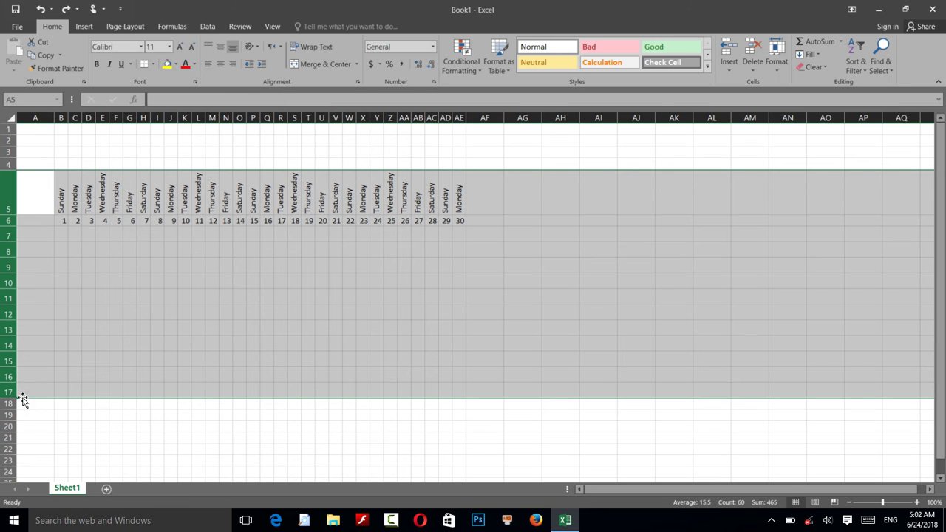
click(776, 66)
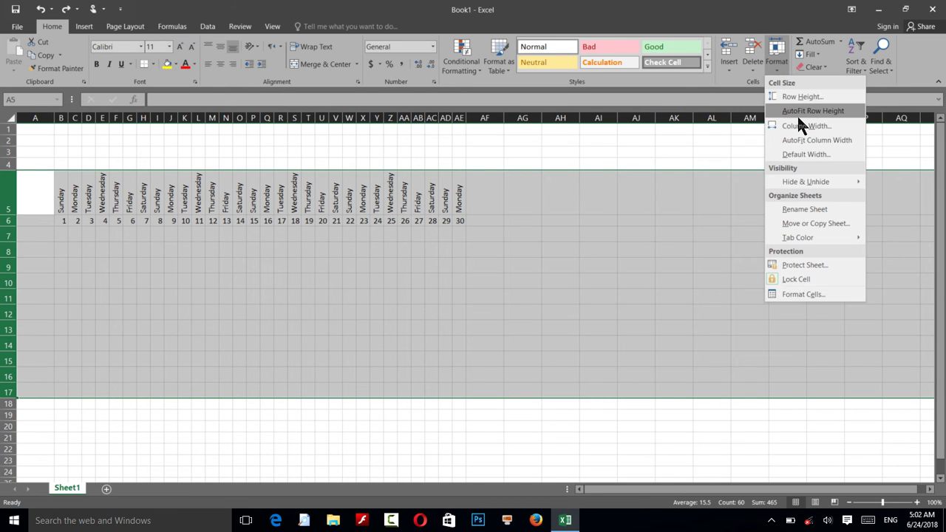
click(798, 112)
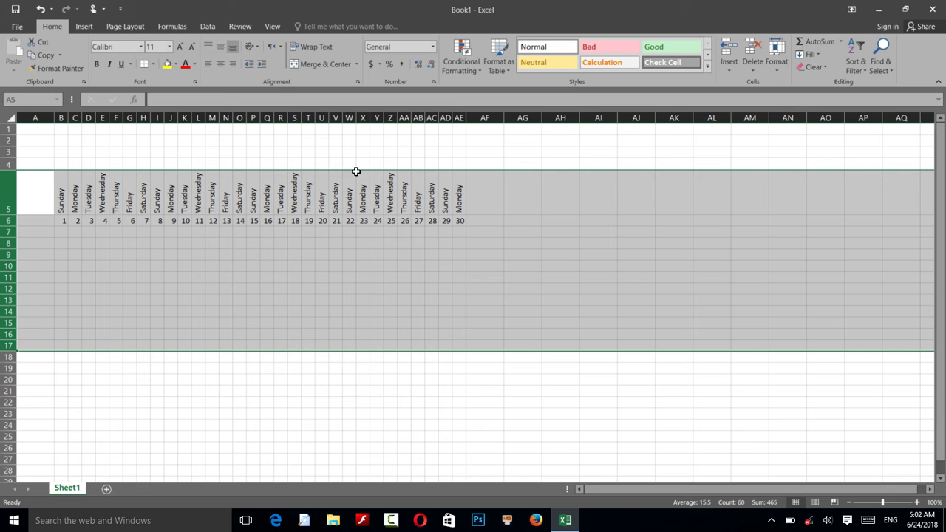
click(776, 62)
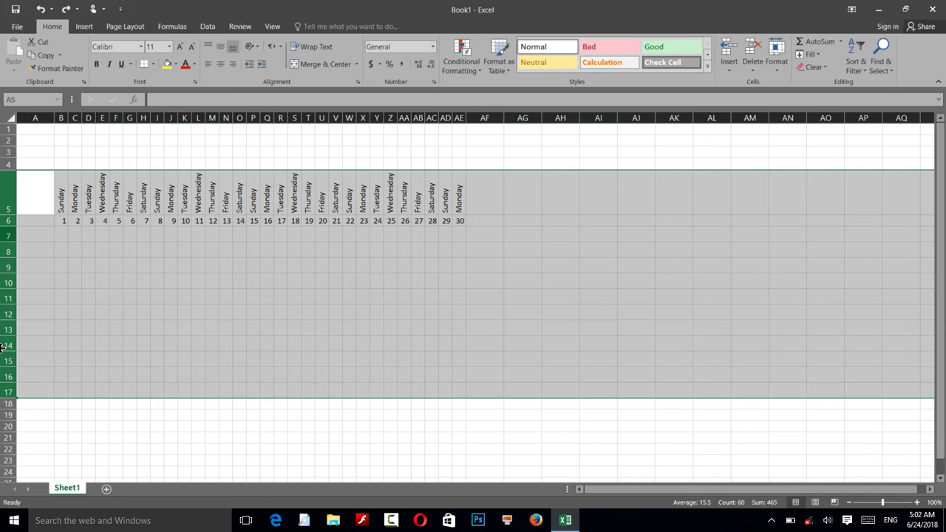
drag(4, 400, 9, 395)
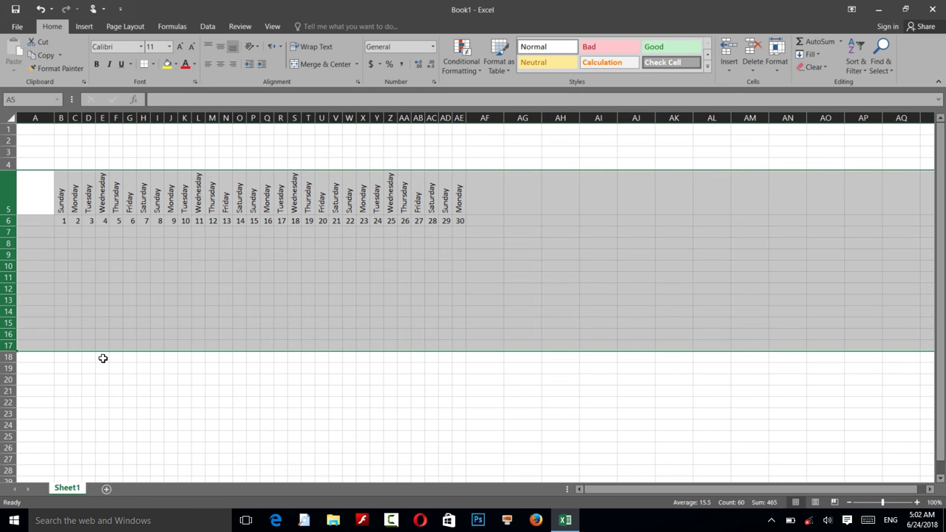
click(778, 72)
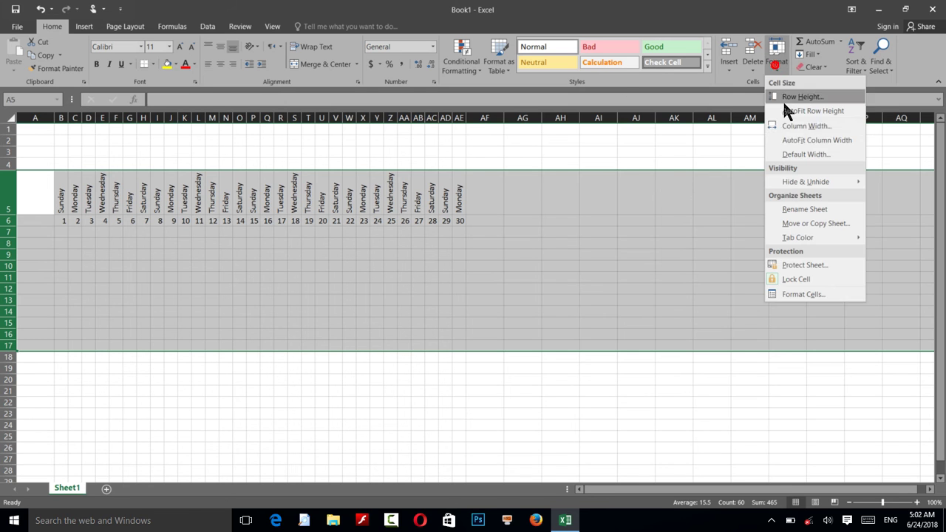
click(787, 155)
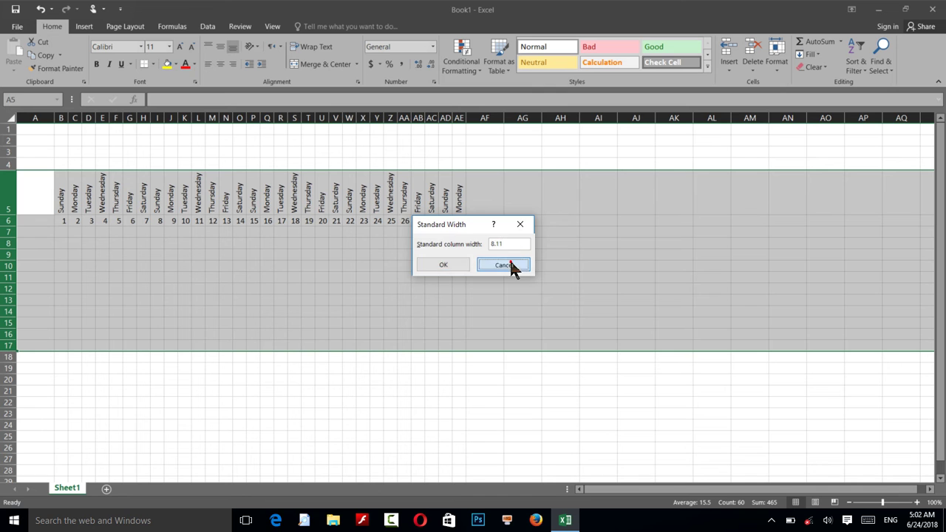
click(505, 264)
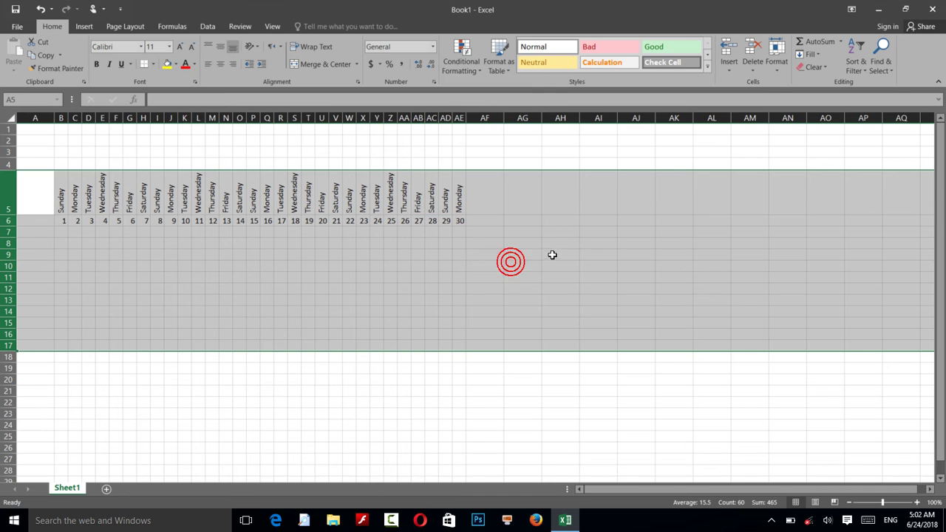
click(776, 69)
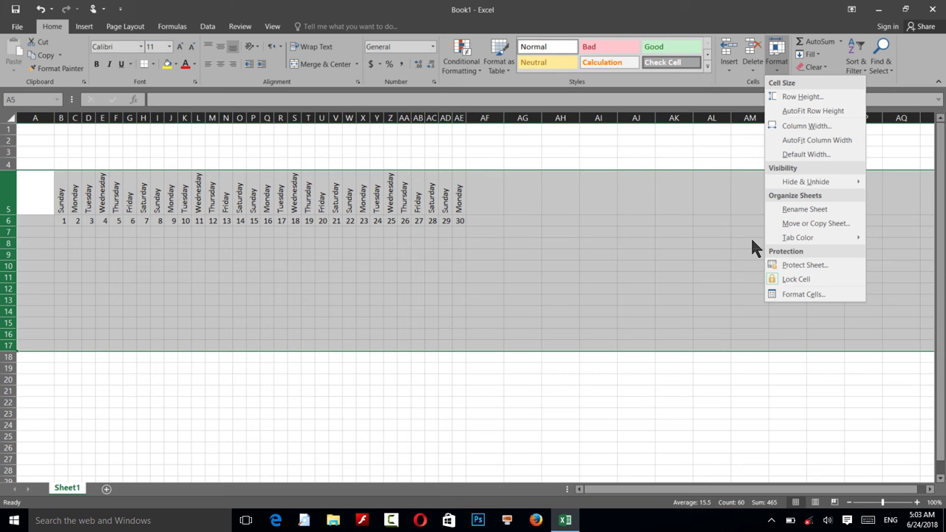
Step: From cell AB7, hide column AB so Friday 27 disappears from the grid
click(423, 237)
click(418, 231)
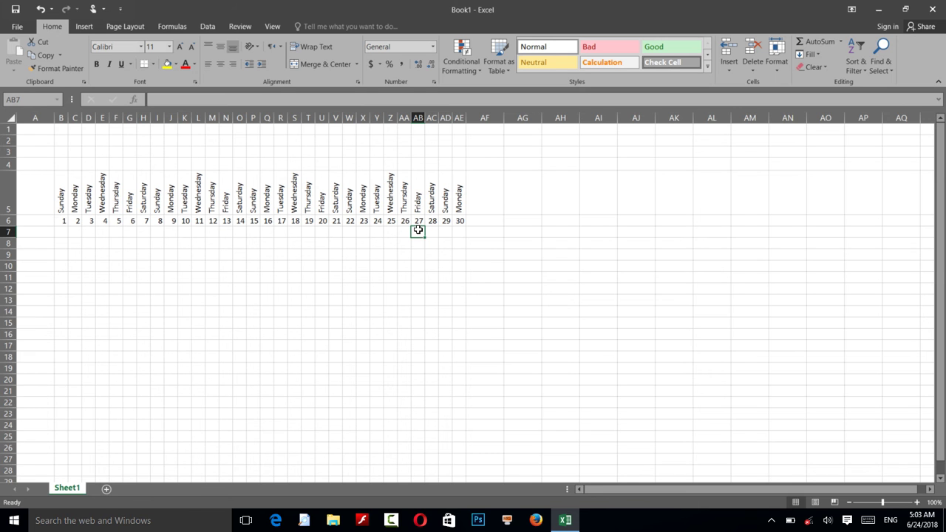
right_click(417, 231)
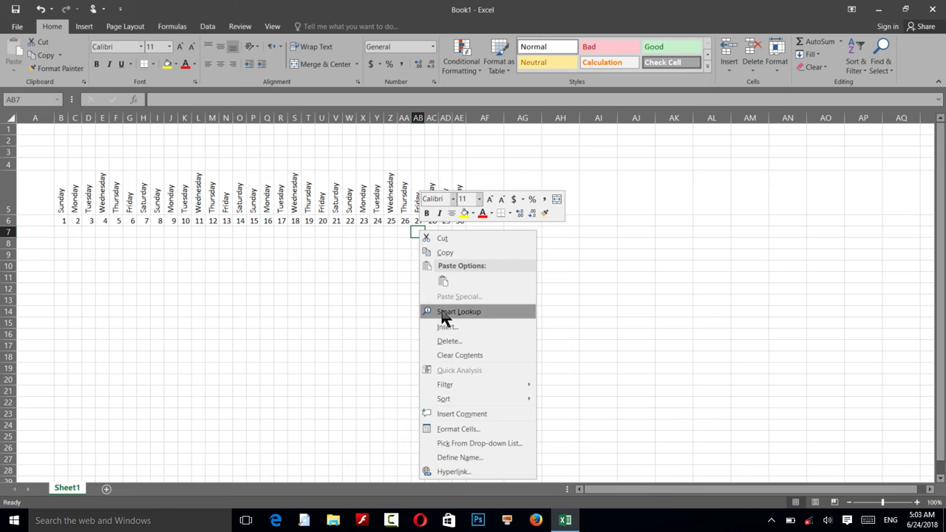
click(413, 236)
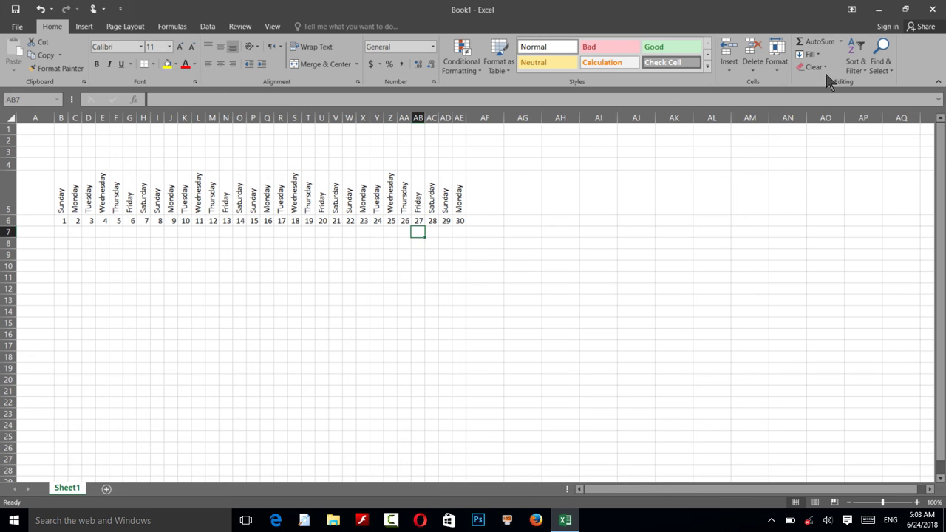
click(776, 71)
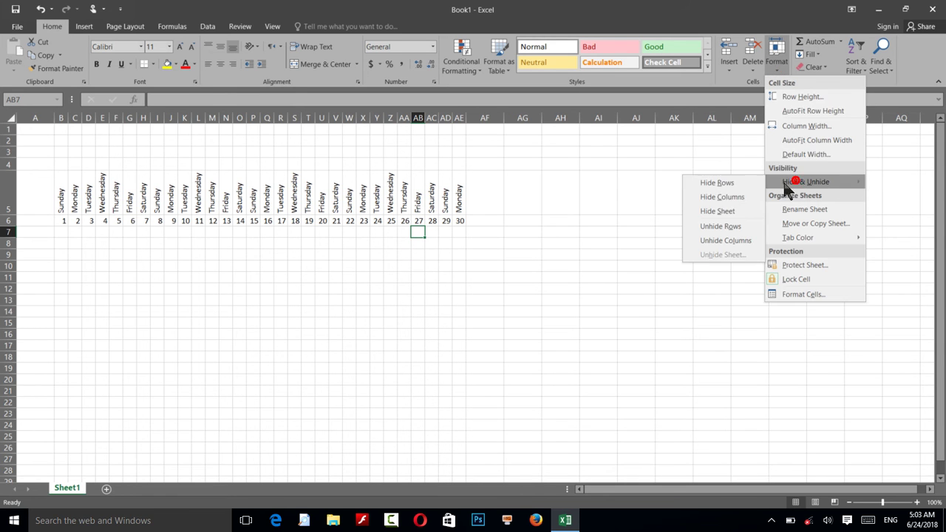
mouse_move(805, 182)
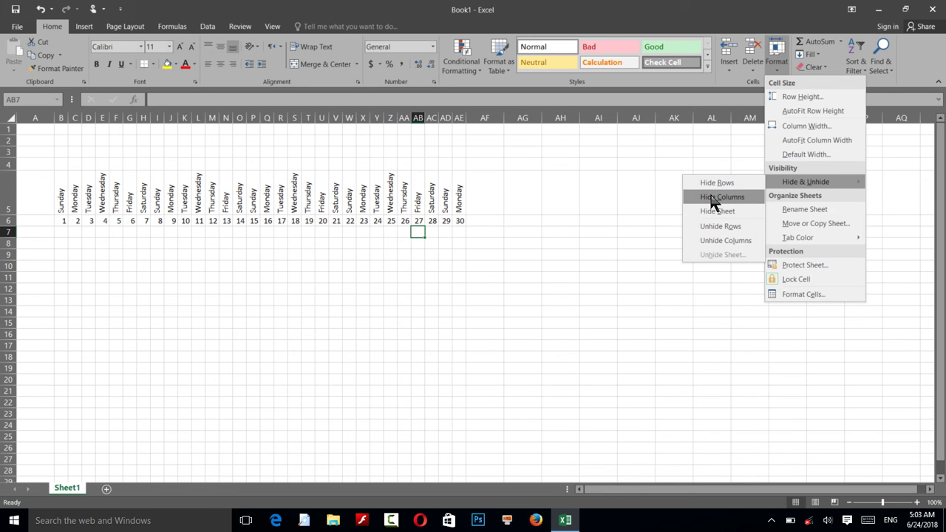
click(713, 197)
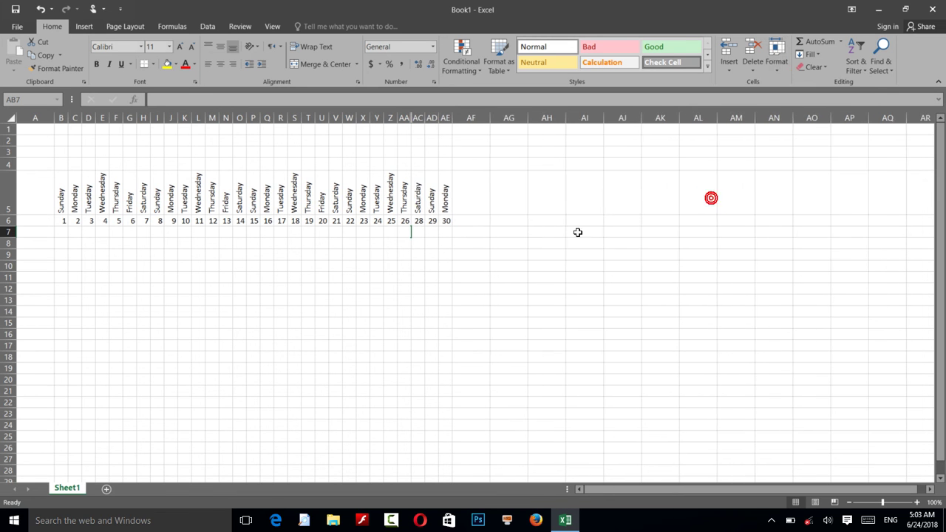
click(446, 243)
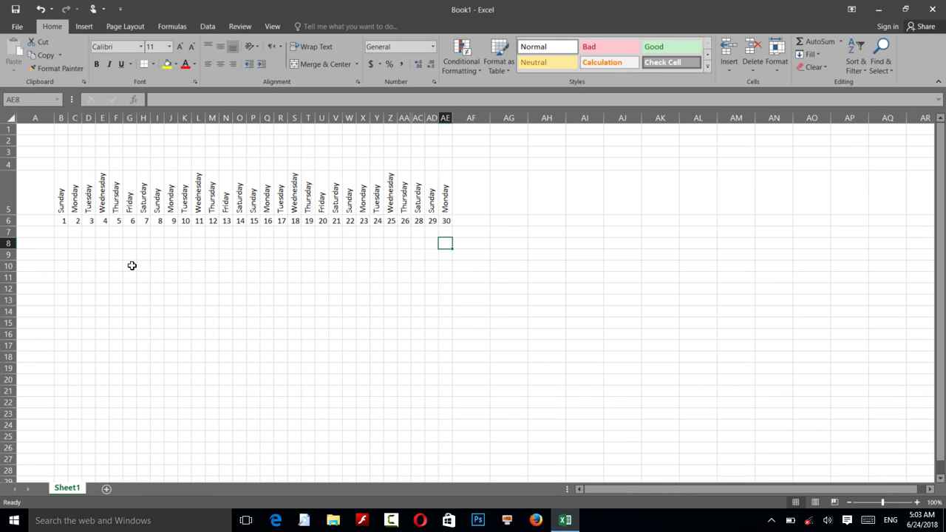
Step: Enter the student's name in cell A11
click(49, 276)
text(hanid)
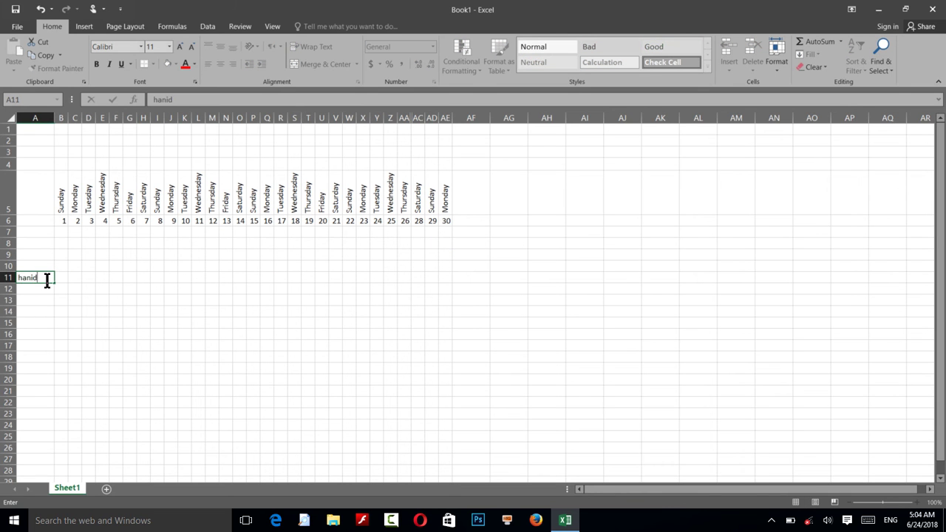
key(Tab)
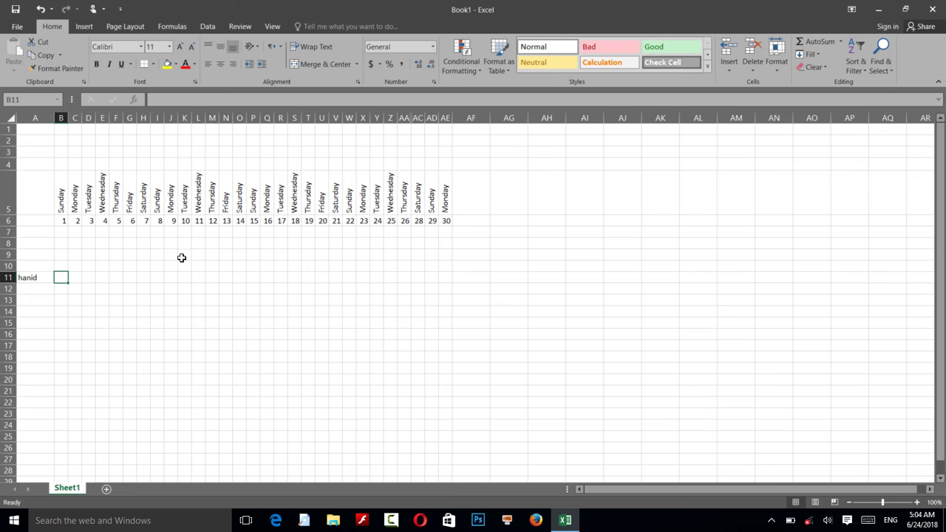
Step: Hide row 11 with Hide Rows, then reopen and dismiss the visibility menu unchanged
click(775, 59)
mouse_move(806, 181)
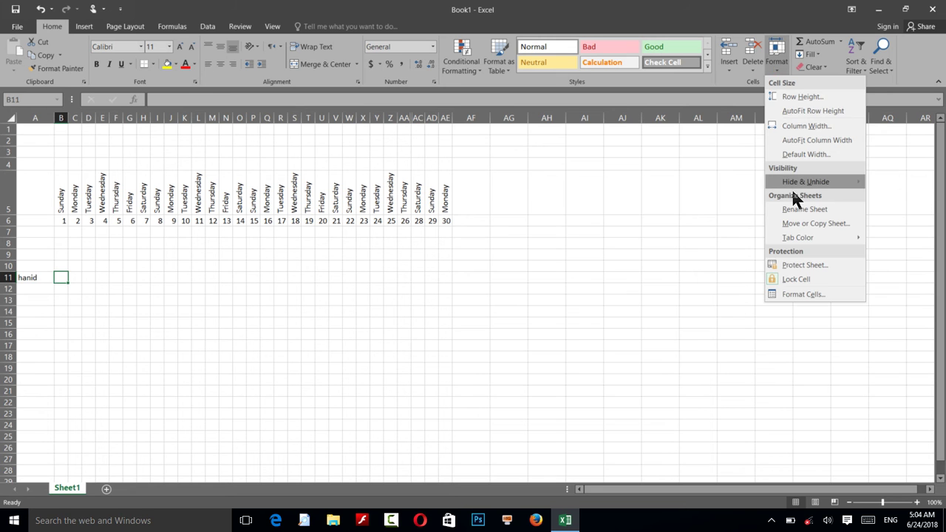
click(735, 182)
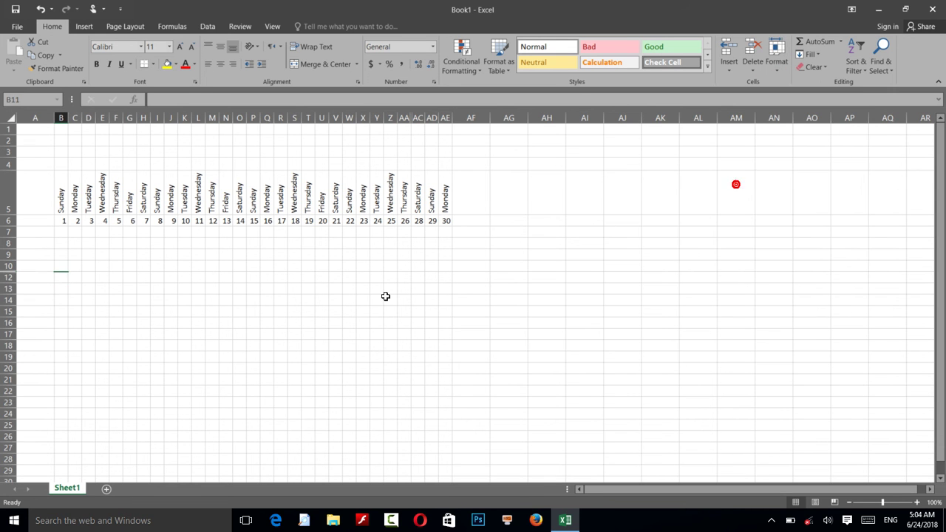
click(315, 300)
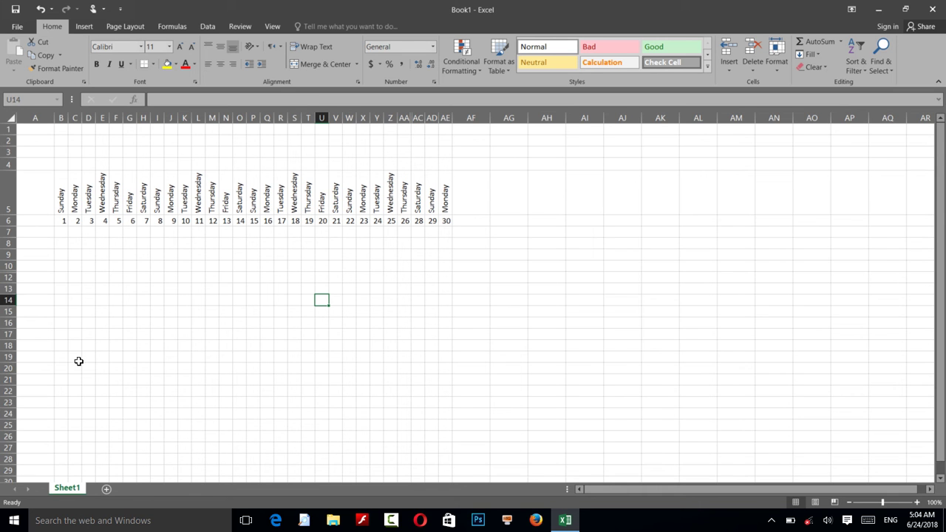
click(775, 70)
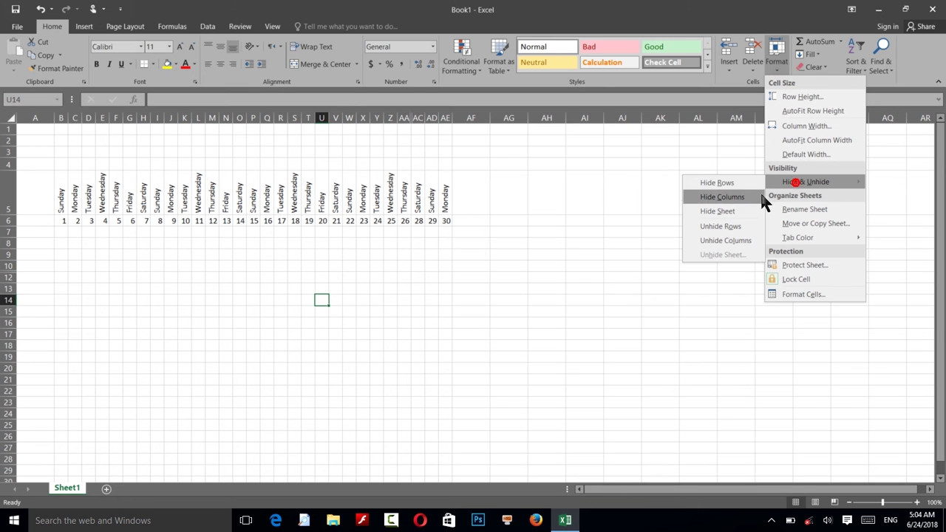
click(720, 227)
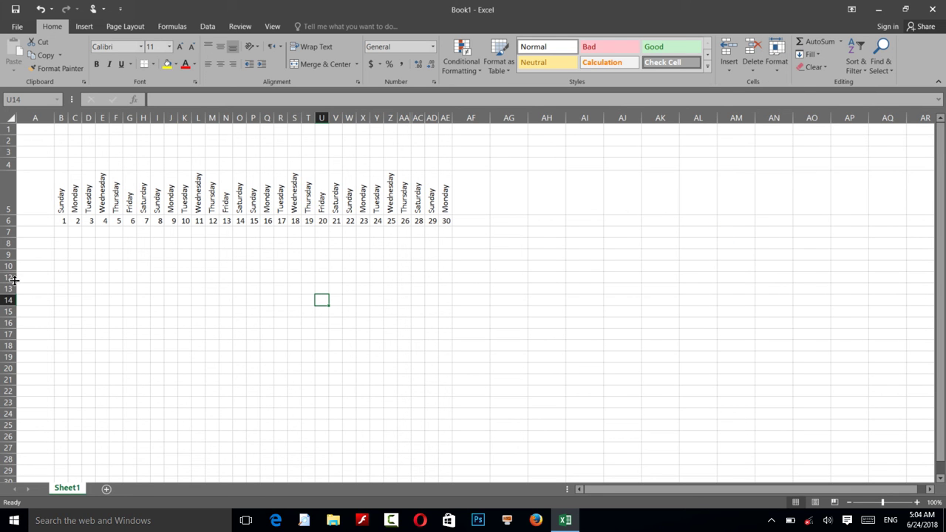
Step: Select the grid A2:AF21 and unhide row 11 and the day 27 column AB
drag(32, 142, 470, 388)
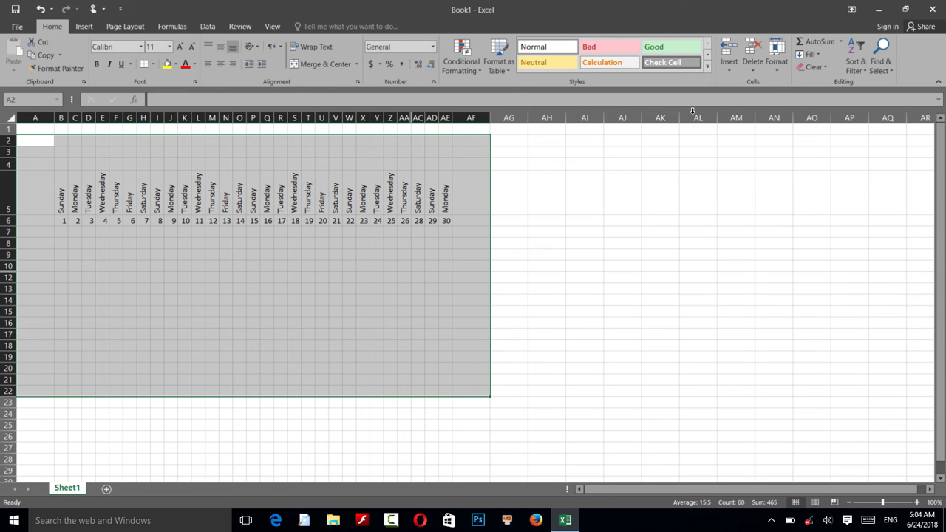
click(775, 74)
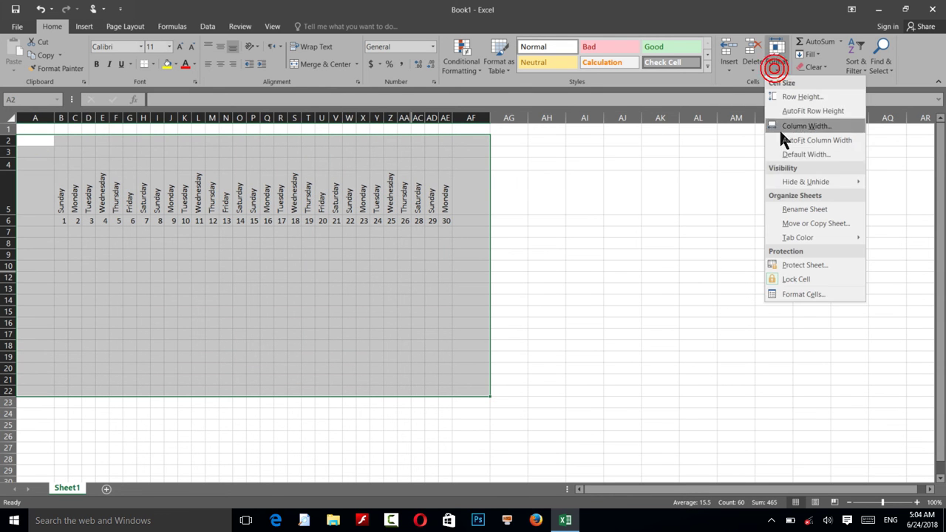
click(784, 183)
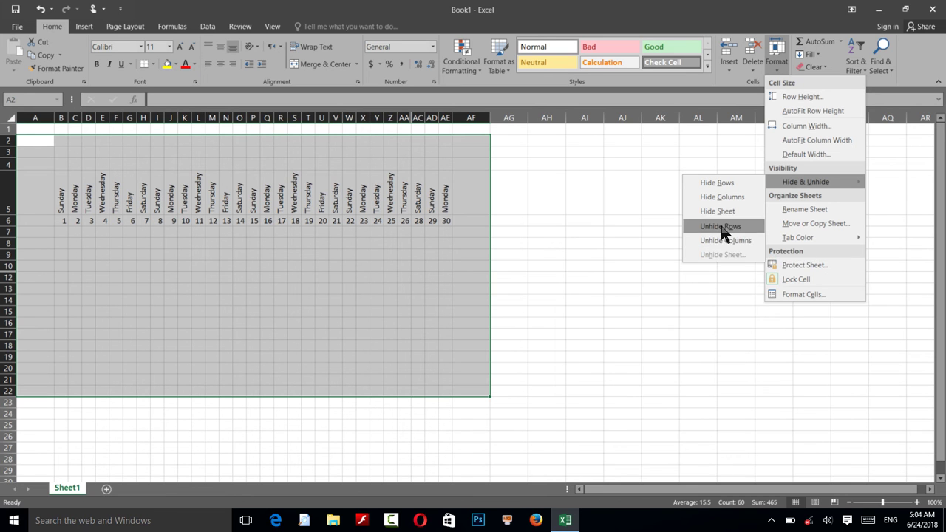
click(720, 242)
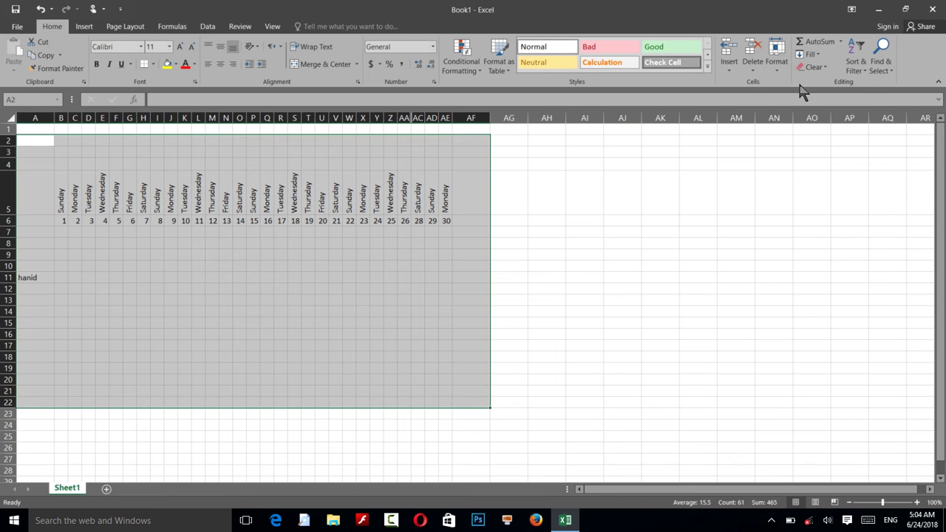
click(776, 65)
mouse_move(809, 181)
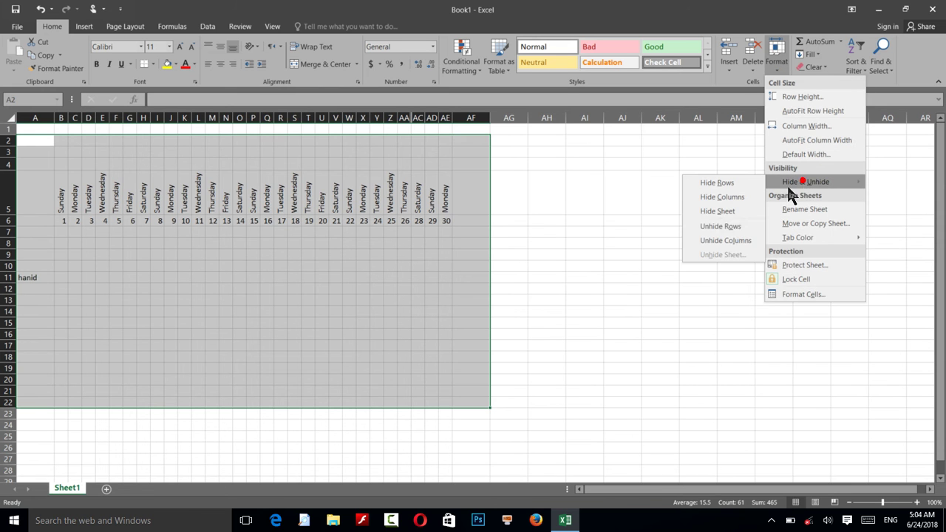
click(728, 240)
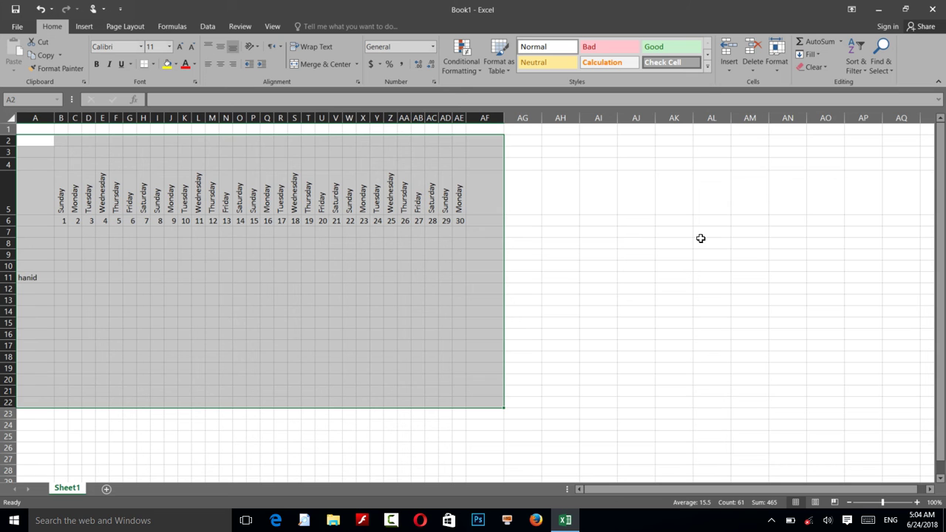
click(777, 65)
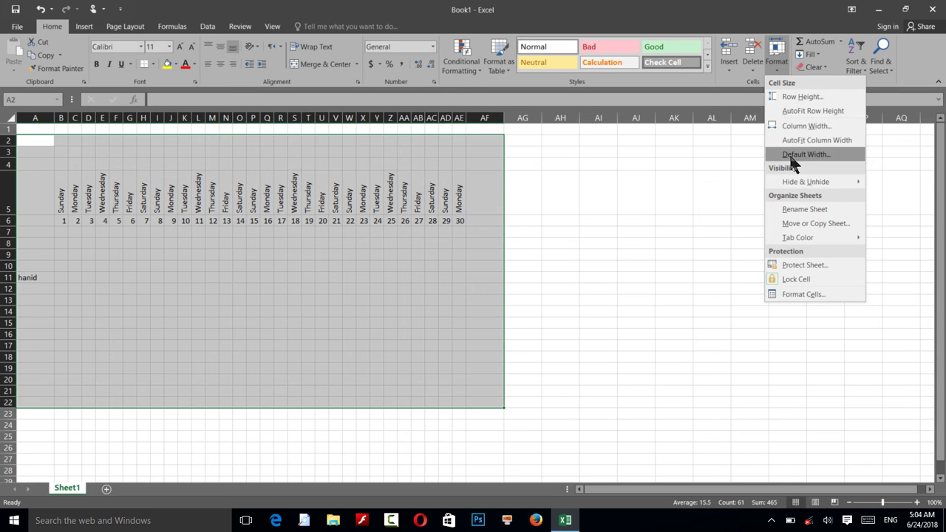
mouse_move(805, 182)
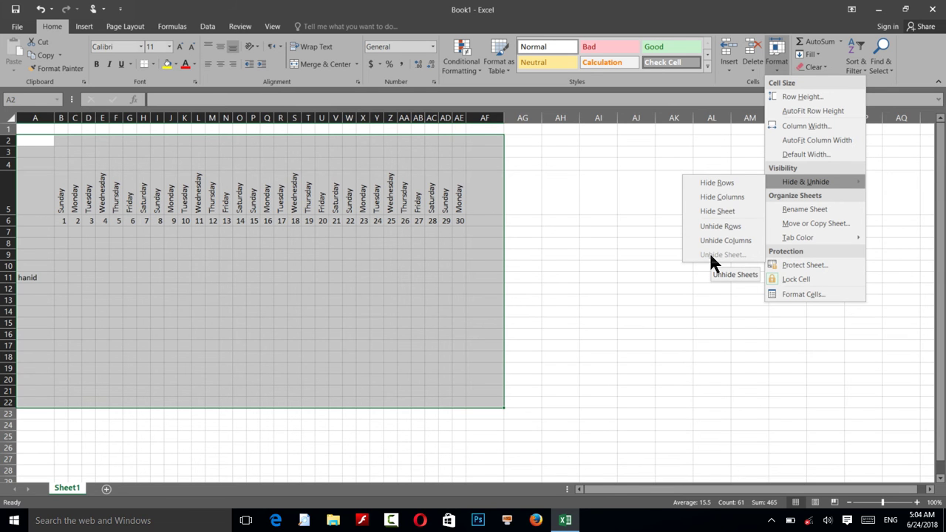
Step: Add Sheet2 and fill every cell of C10:J23 with 'test' using Ctrl+Enter
click(152, 408)
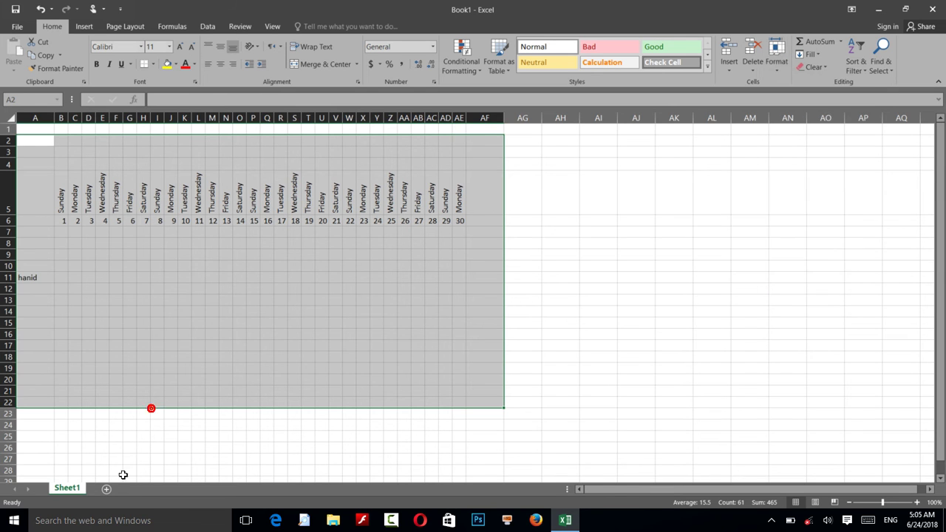
click(107, 489)
drag(111, 231, 383, 380)
text(test)
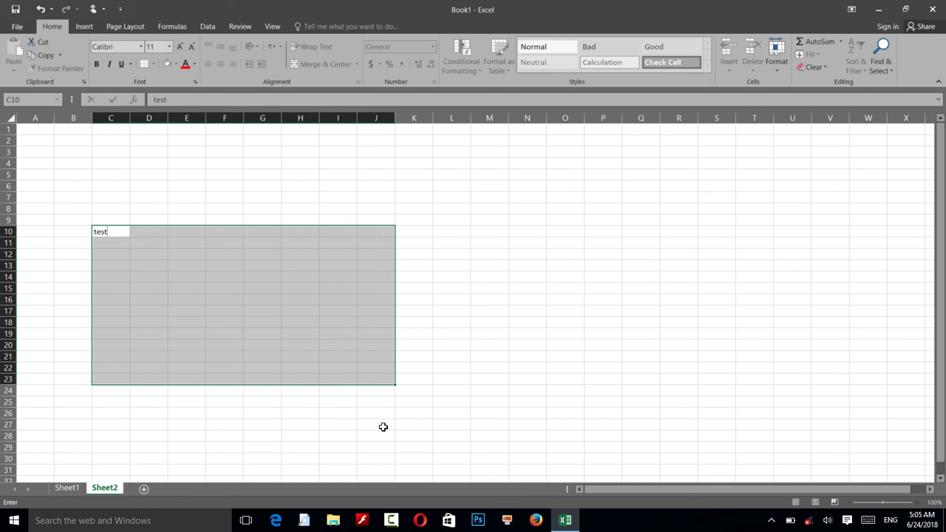
key(ctrl+Return)
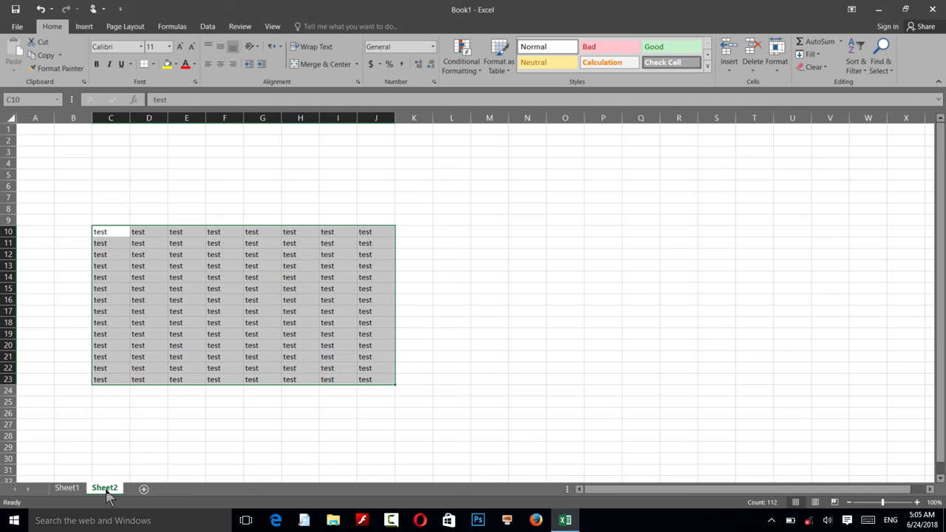
Step: Hide Sheet2, then unhide it through Format's Unhide Sheet list
right_click(107, 491)
click(122, 452)
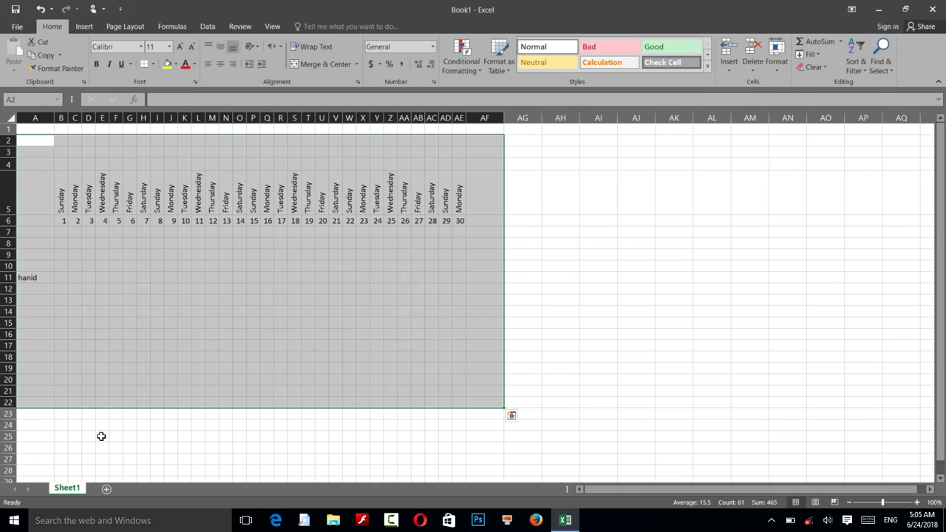
click(776, 63)
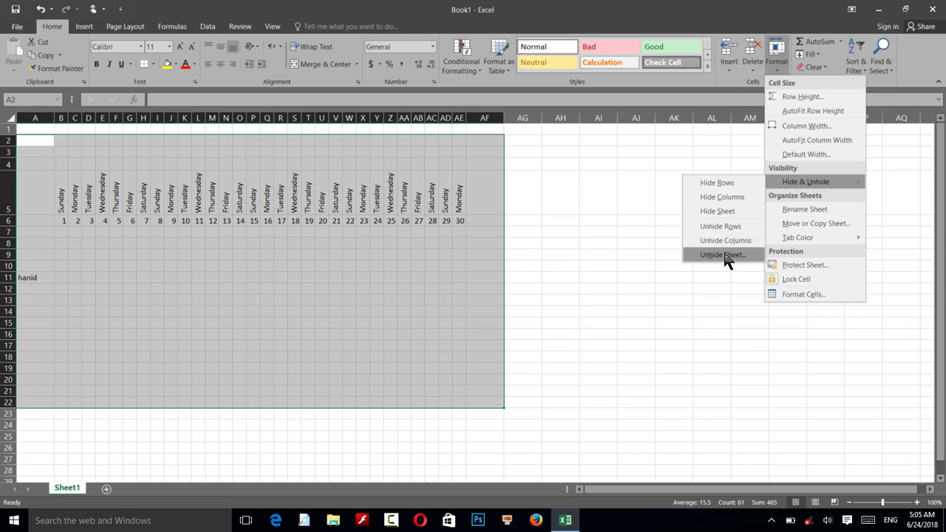
click(727, 255)
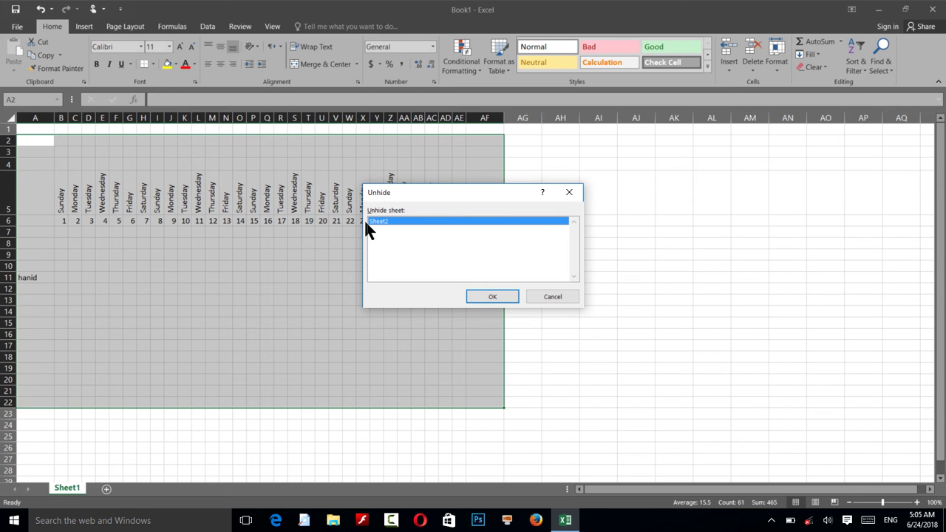
click(490, 296)
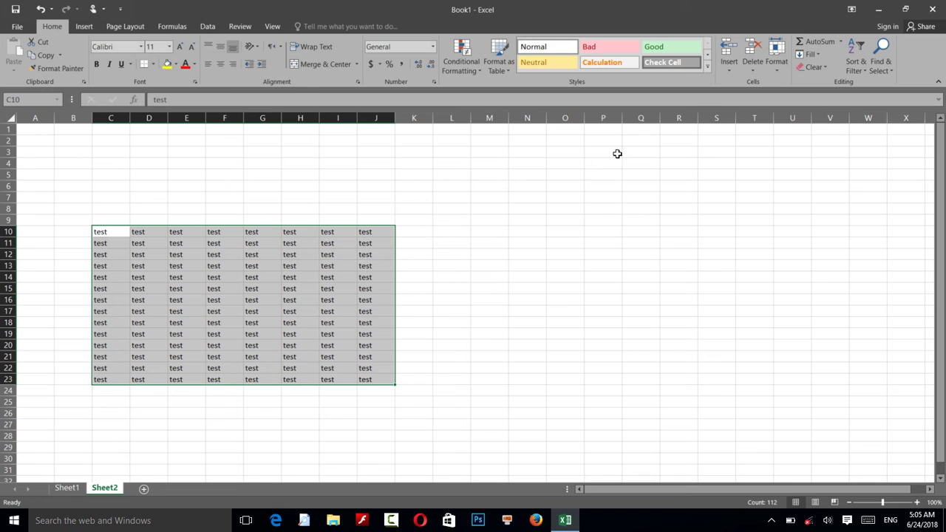
click(776, 55)
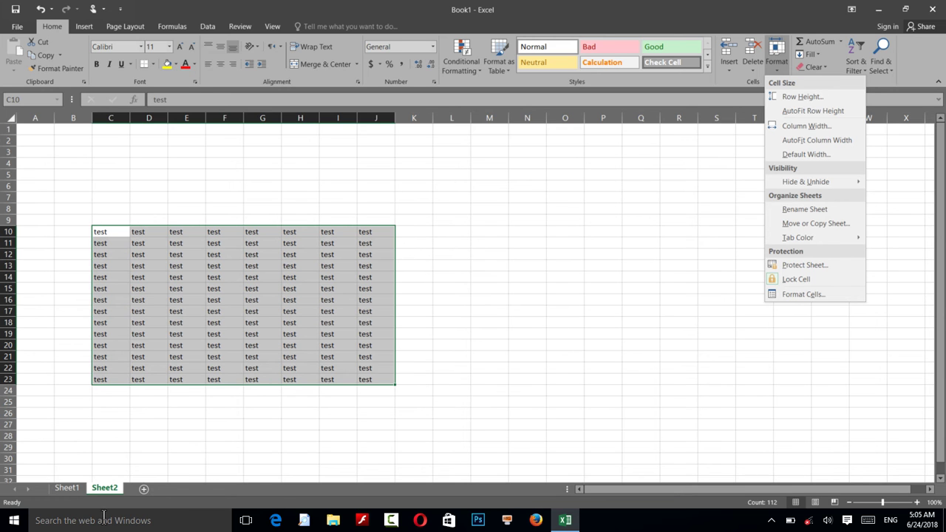
right_click(104, 488)
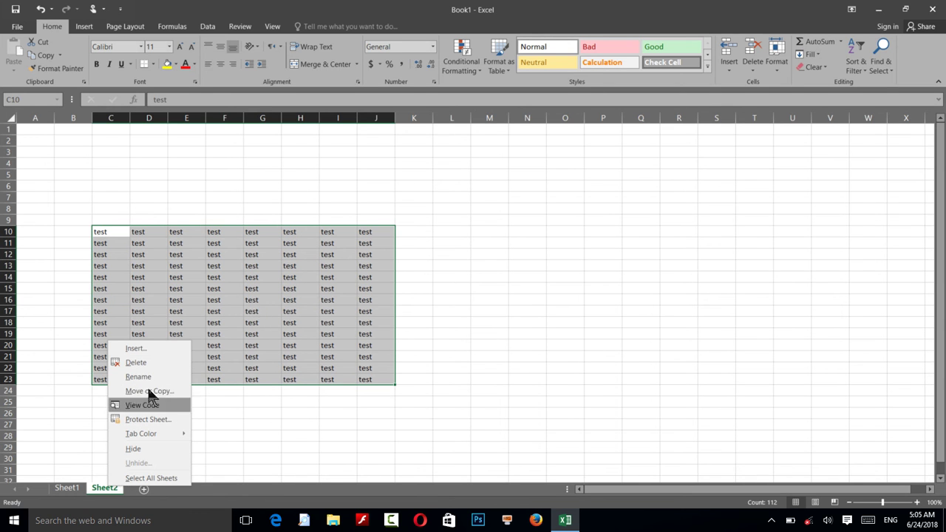
click(334, 300)
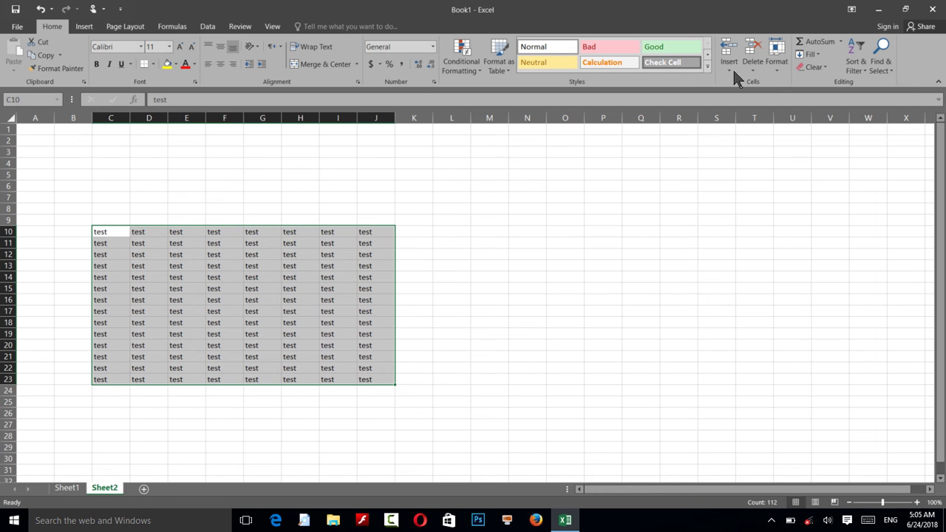
click(771, 77)
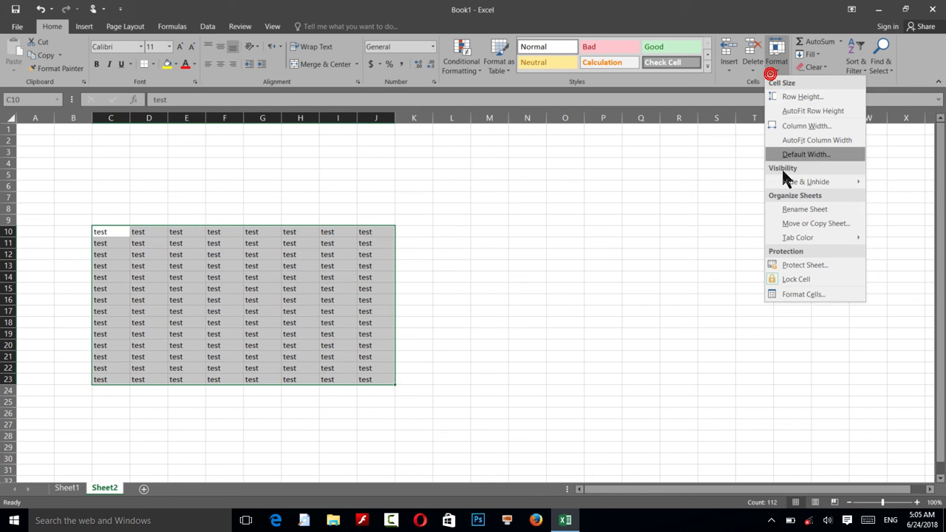
click(78, 490)
Step: Switch back to Sheet1, open Protect Sheet and cancel it without protecting
click(79, 490)
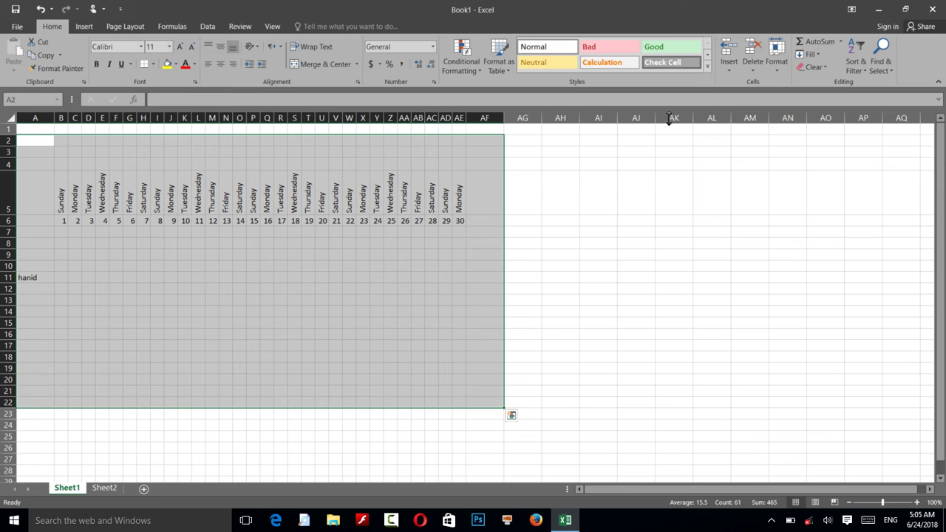
click(768, 74)
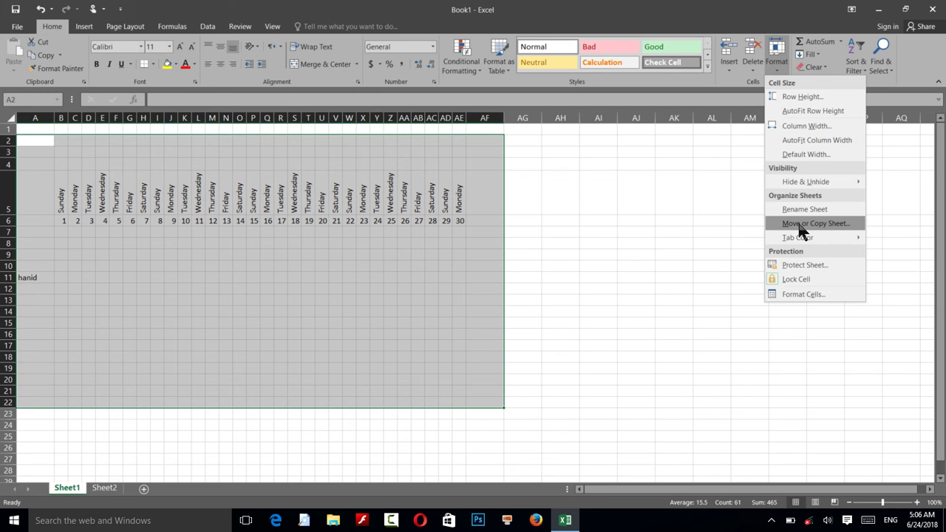
mouse_move(798, 237)
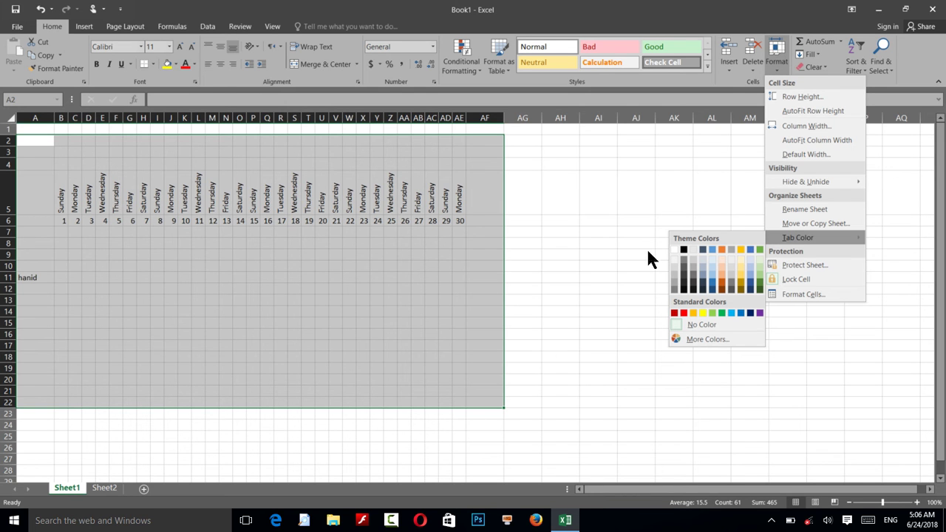
click(784, 264)
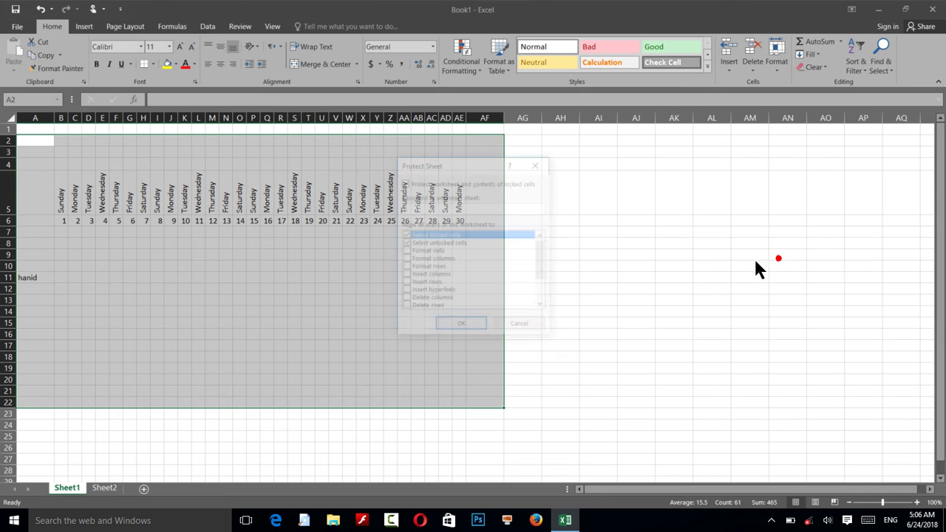
click(520, 327)
Step: Merge cells AF5 and AF6 into one header cell
click(292, 277)
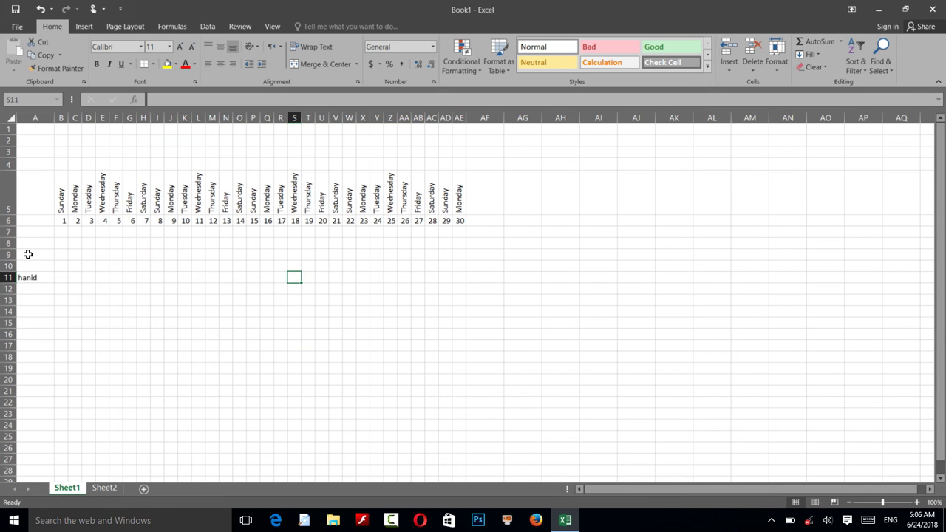
drag(41, 221, 491, 268)
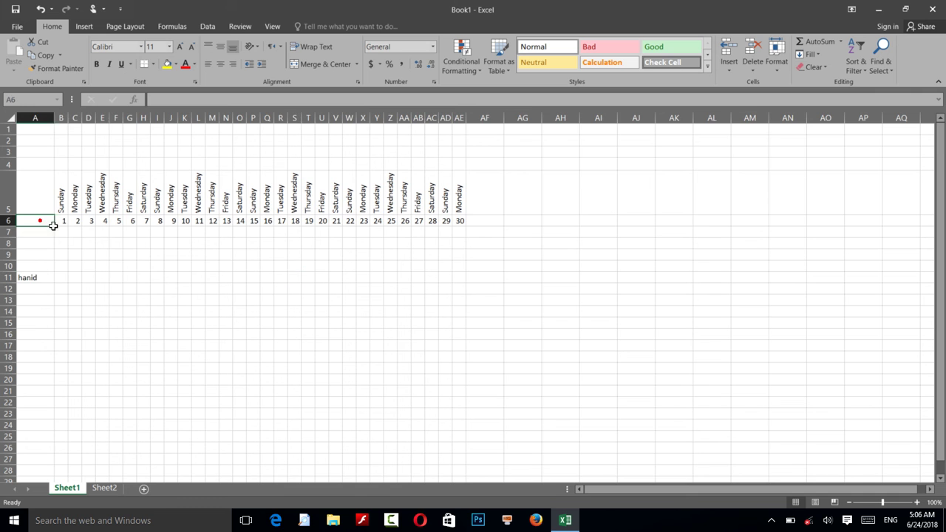
click(482, 201)
drag(482, 205, 482, 220)
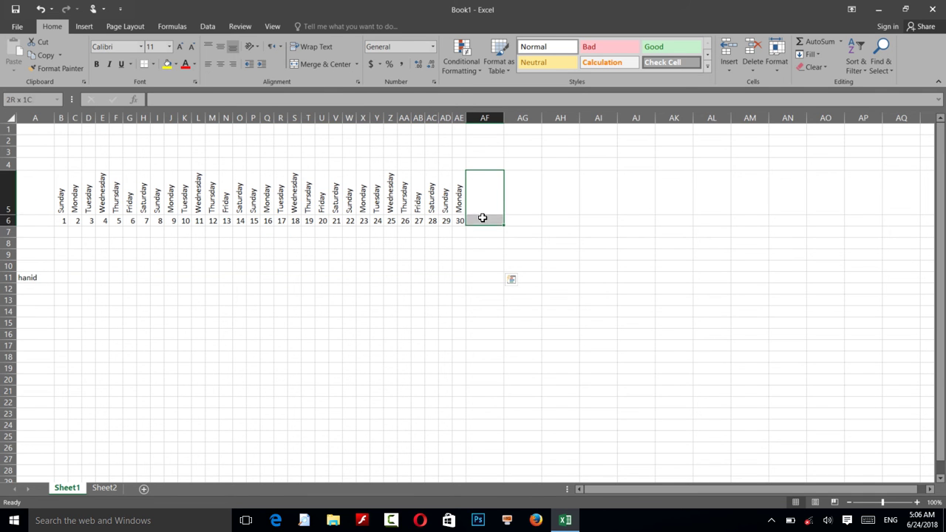
click(314, 65)
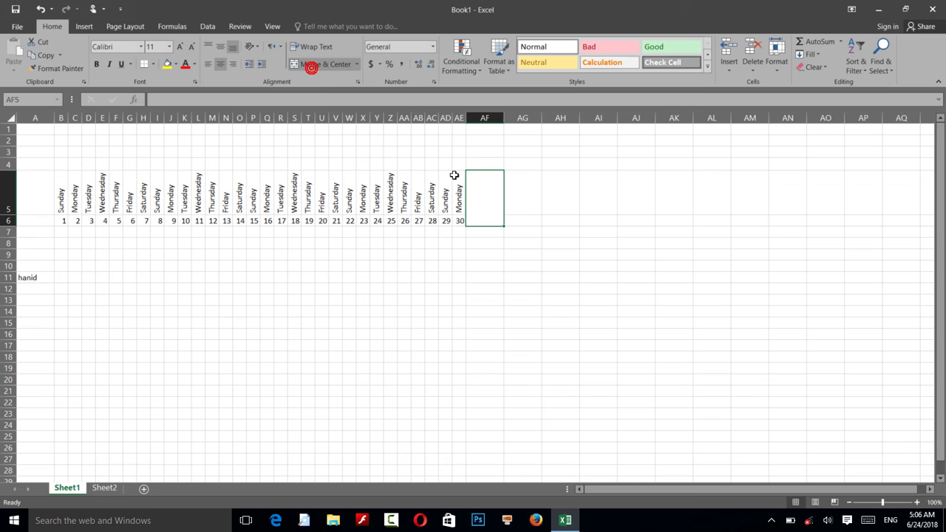
Step: Undo a stray entry in AE5 so the day 30 header reads Monday again
click(458, 192)
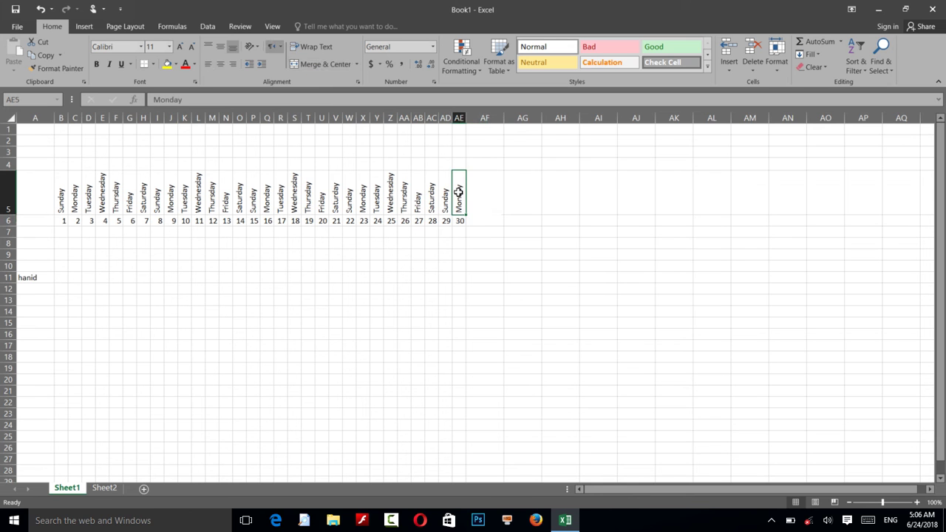
text(abse)
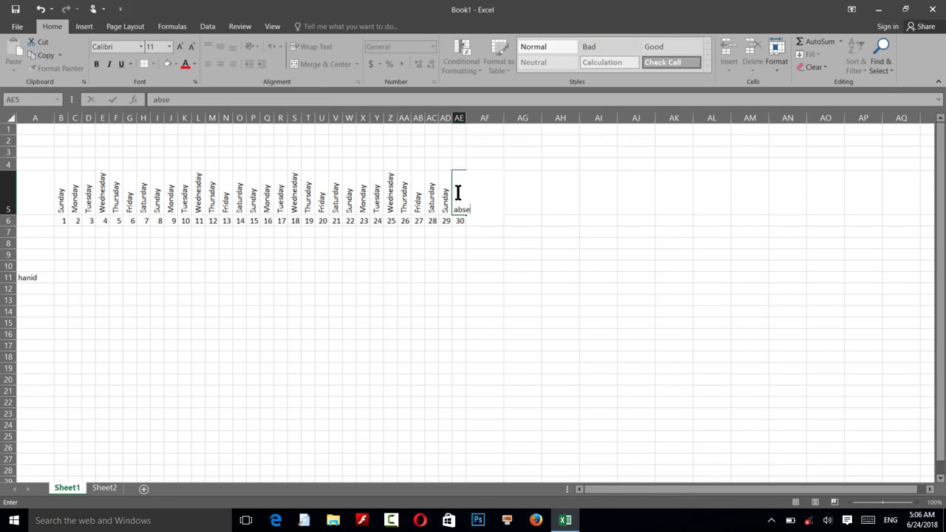
key(Return)
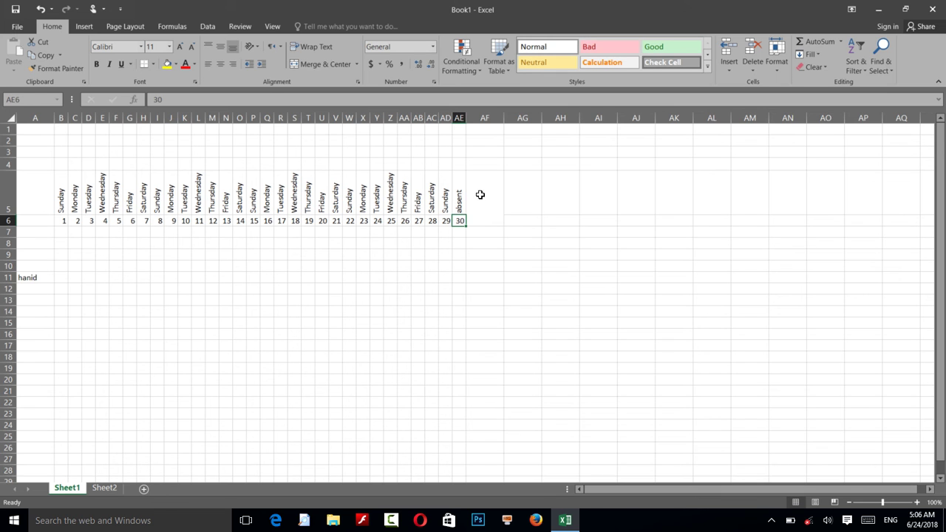
click(481, 194)
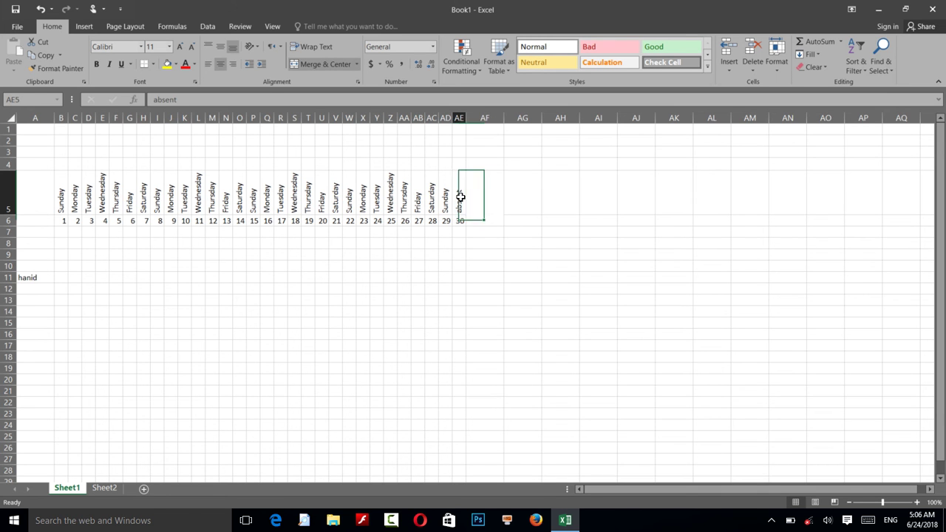
click(460, 197)
key(ctrl+z)
Step: Type the heading 'apsent' into merged cell AF5
click(497, 202)
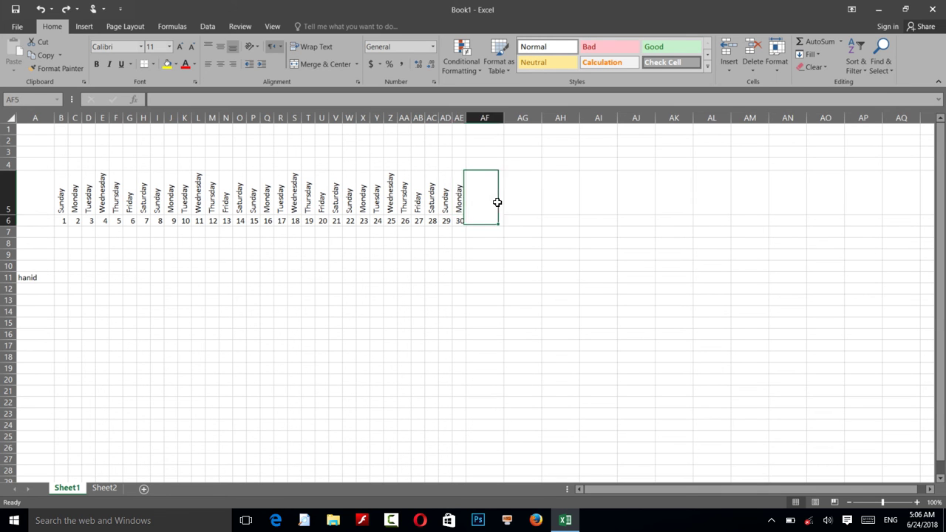
text(absent)
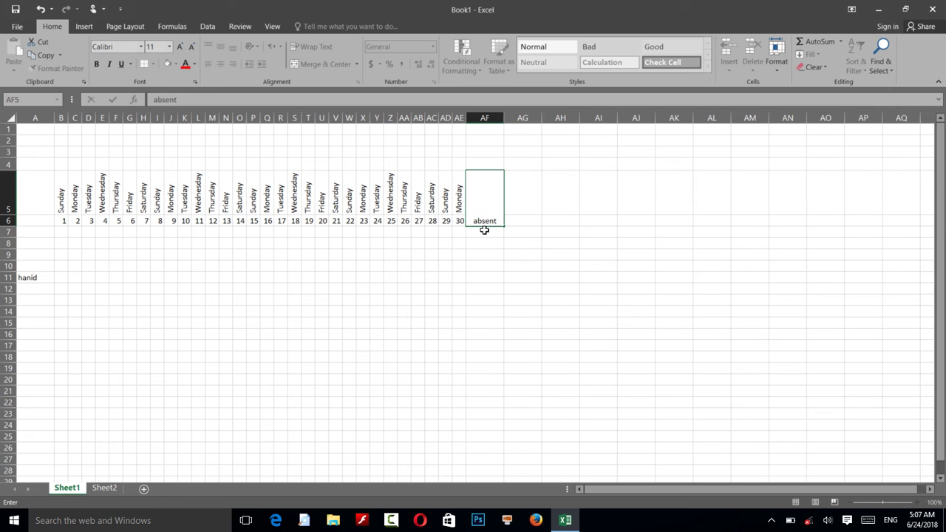
click(484, 230)
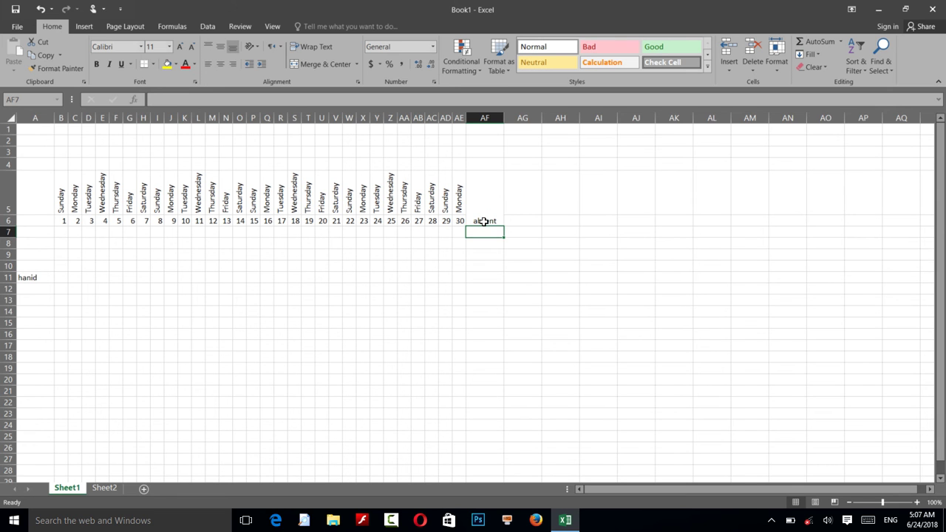
click(483, 221)
key(BackSpace)
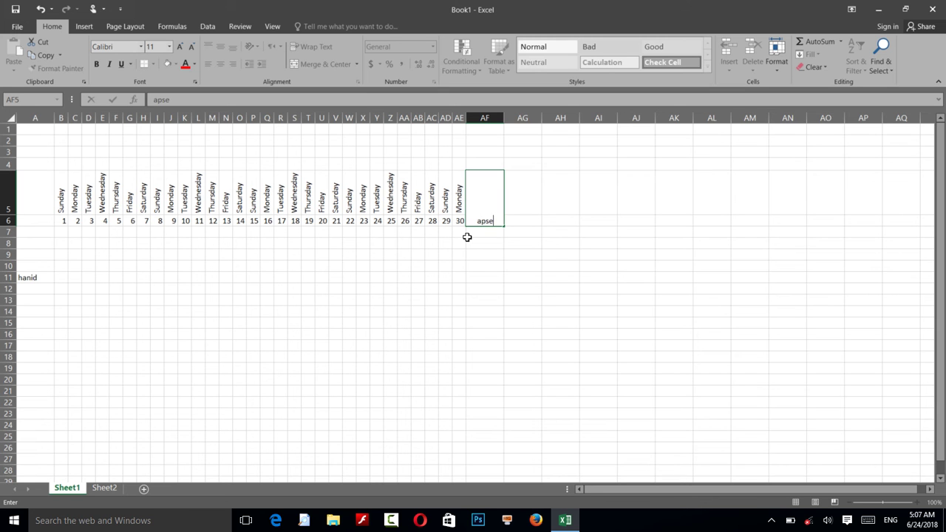
text(n)
text(t)
key(Return)
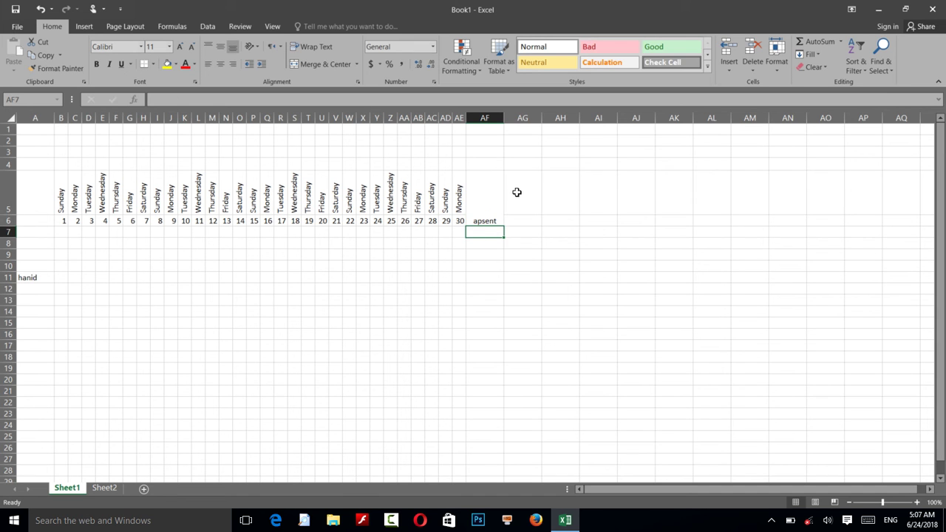
Step: Enter 'present' in merged AG5, then middle-align both the apsent and present headings
drag(517, 192, 520, 221)
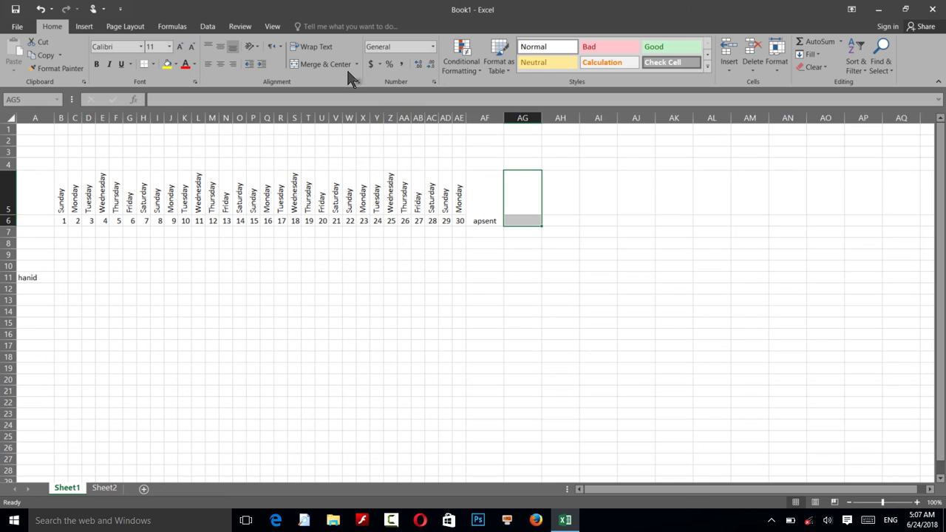
click(323, 150)
text(pre)
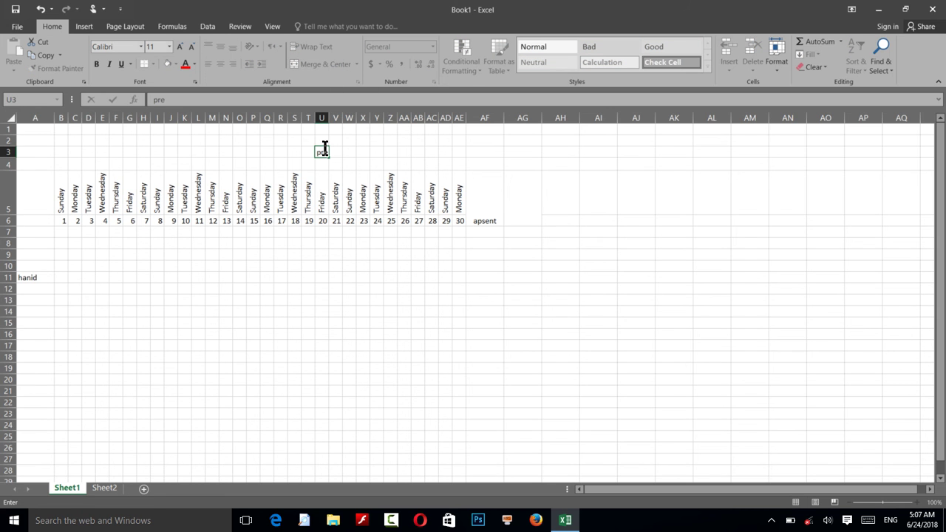
key(Escape)
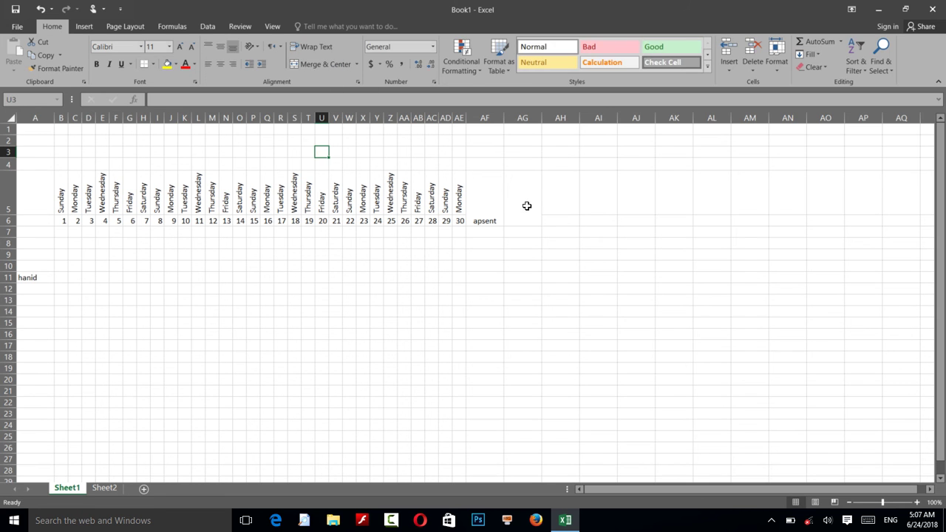
click(525, 207)
text(present)
key(Return)
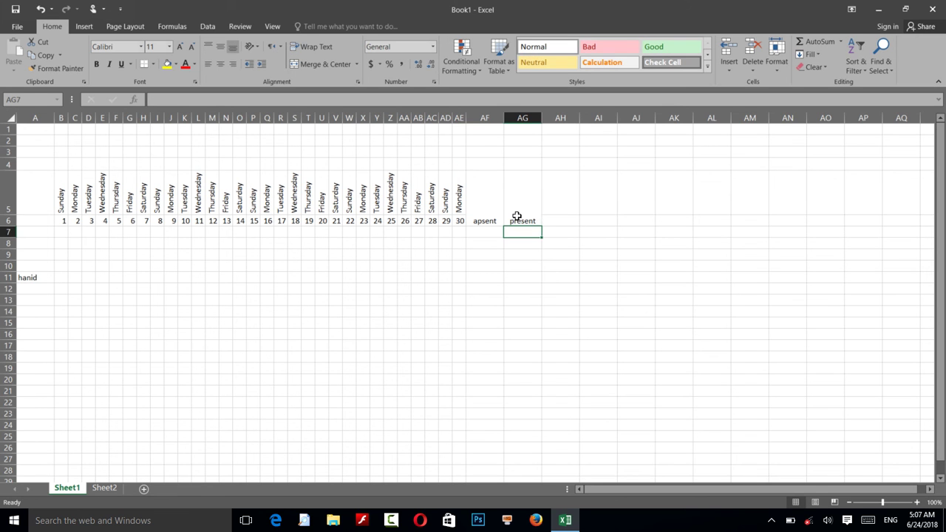
drag(517, 216, 492, 212)
click(220, 45)
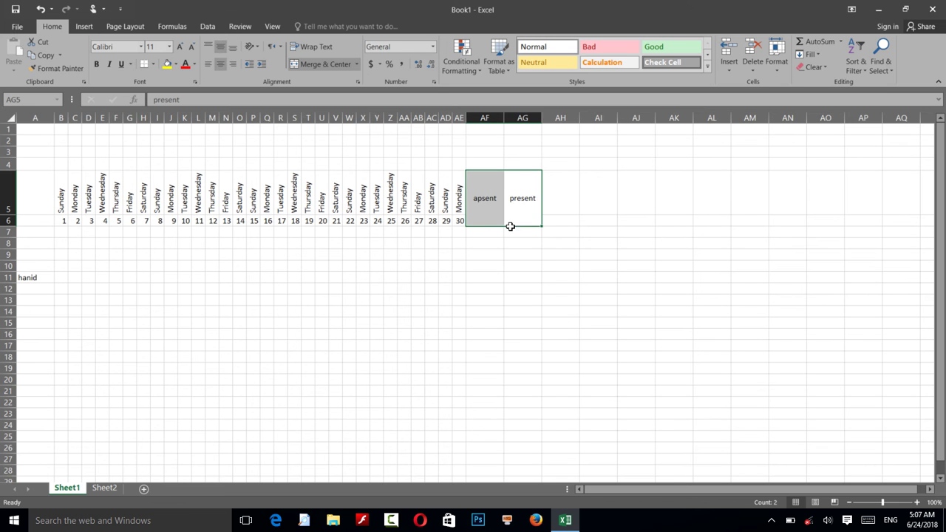
Step: Enter a COUNTIF absence count over B7:AD7 in cell AF7
click(479, 231)
text(=countif)
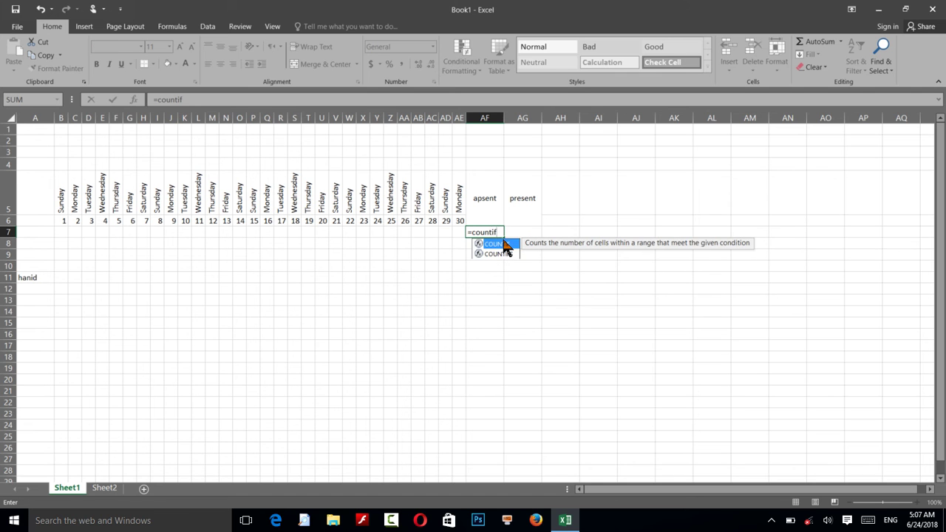
text(()
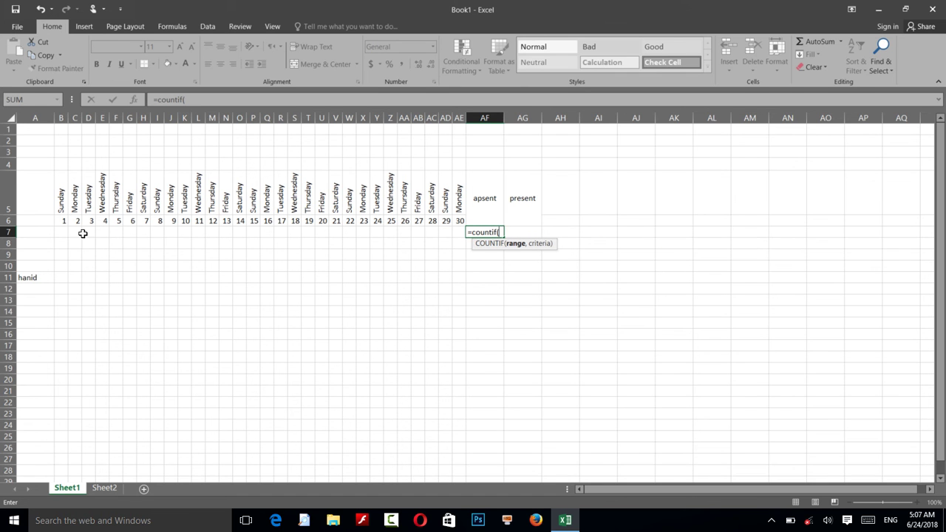
drag(65, 230, 449, 233)
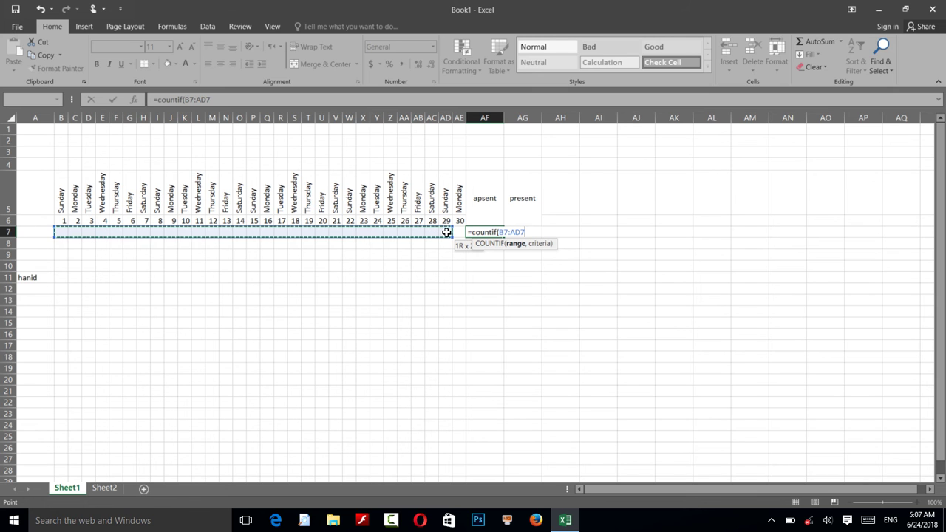
drag(449, 234, 449, 234)
text(o)
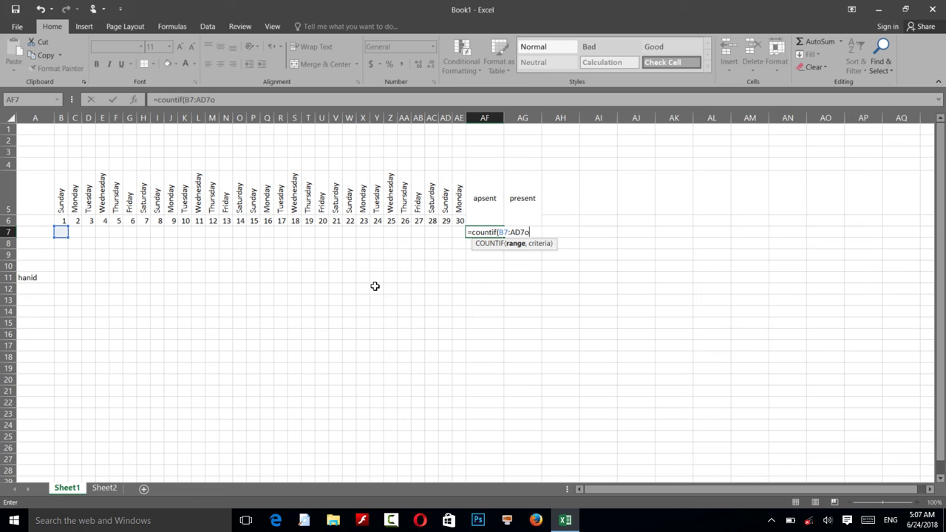
key(BackSpace)
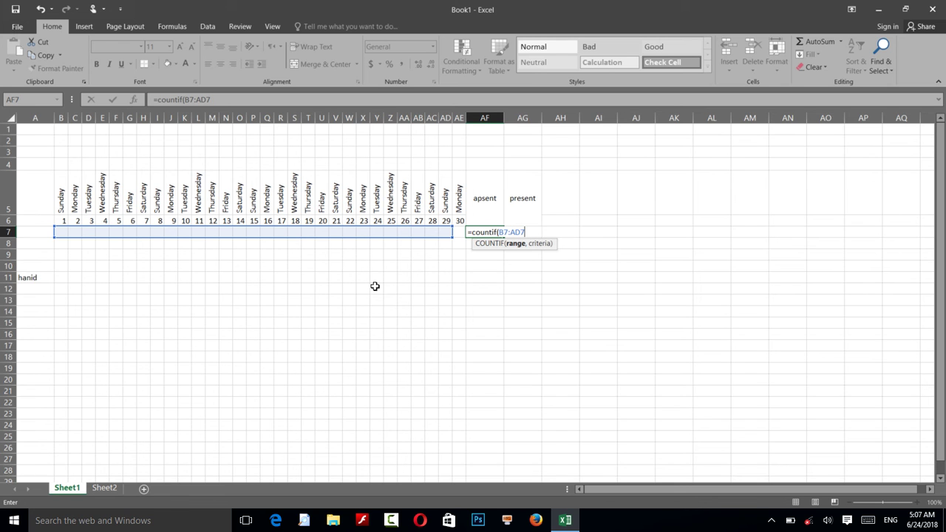
text(,)
key(BackSpace)
text(,)
text("a)
text("o)
key(Return)
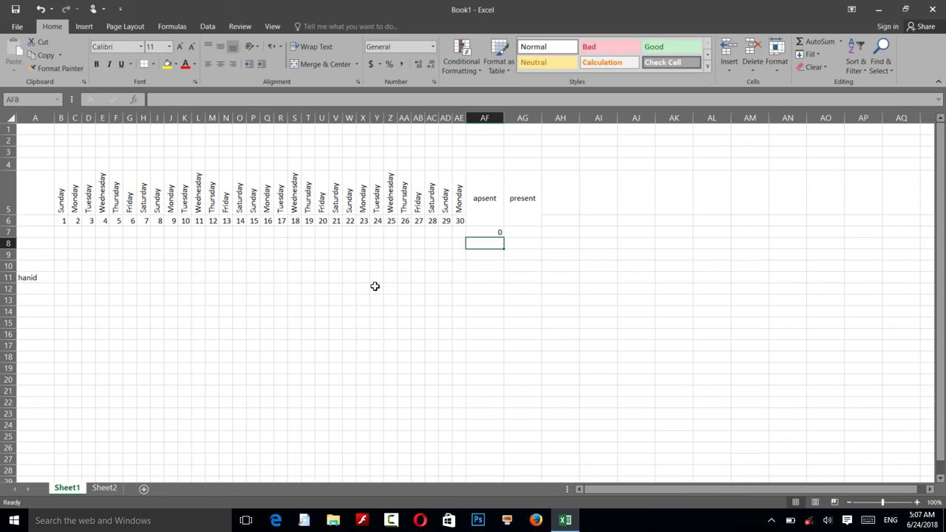
Step: Enter =COUNTIF(B7:AE7,"p") in AG7 to count present marks
click(509, 233)
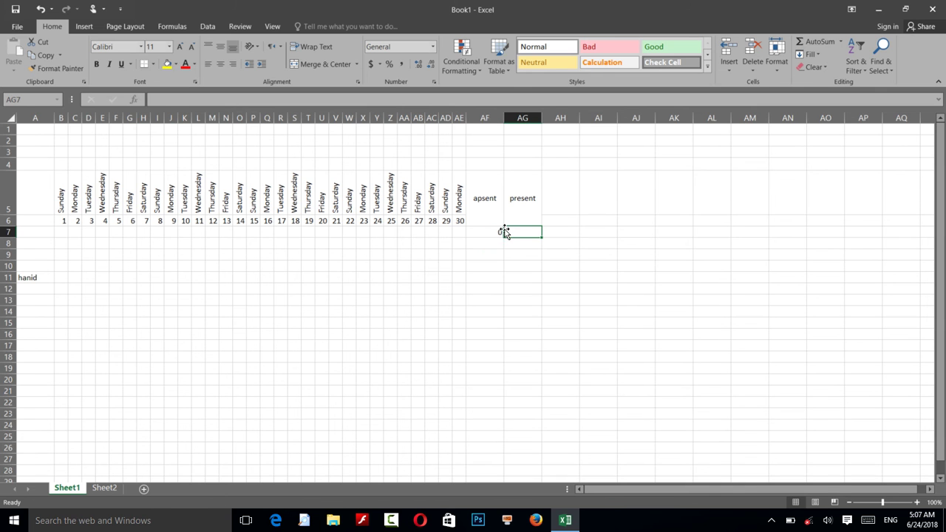
text(=countif)
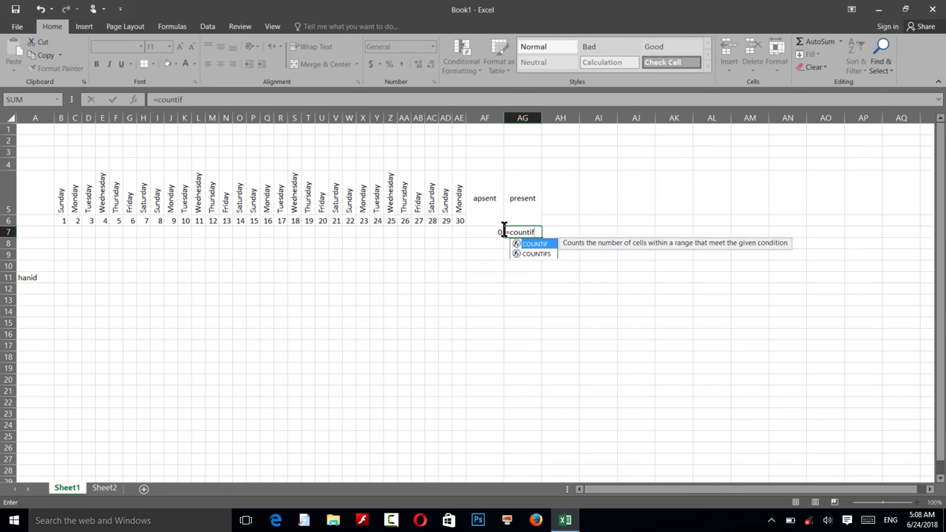
text(()
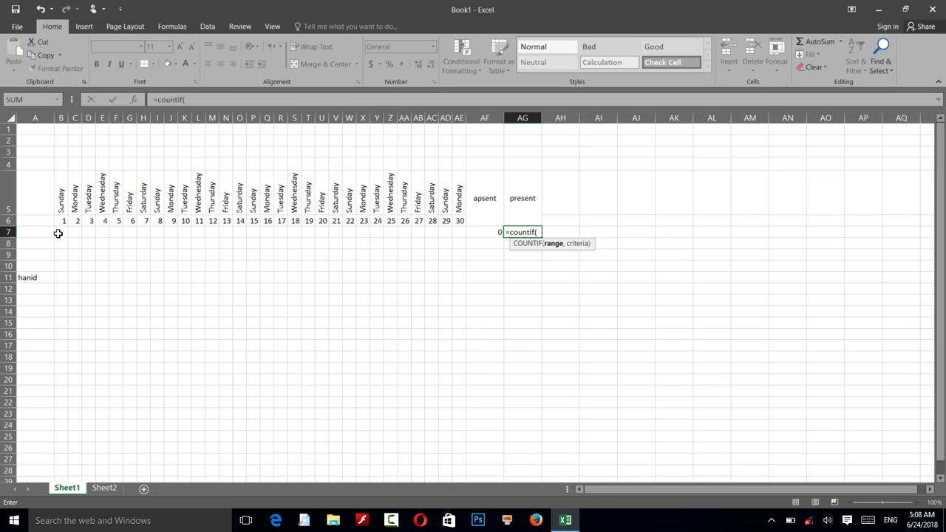
drag(58, 234, 456, 236)
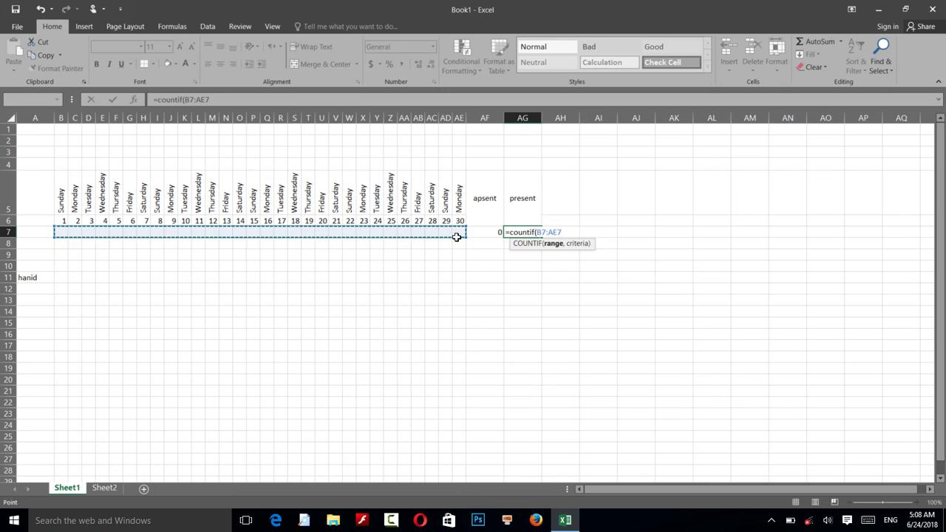
text(,"p")
key(Return)
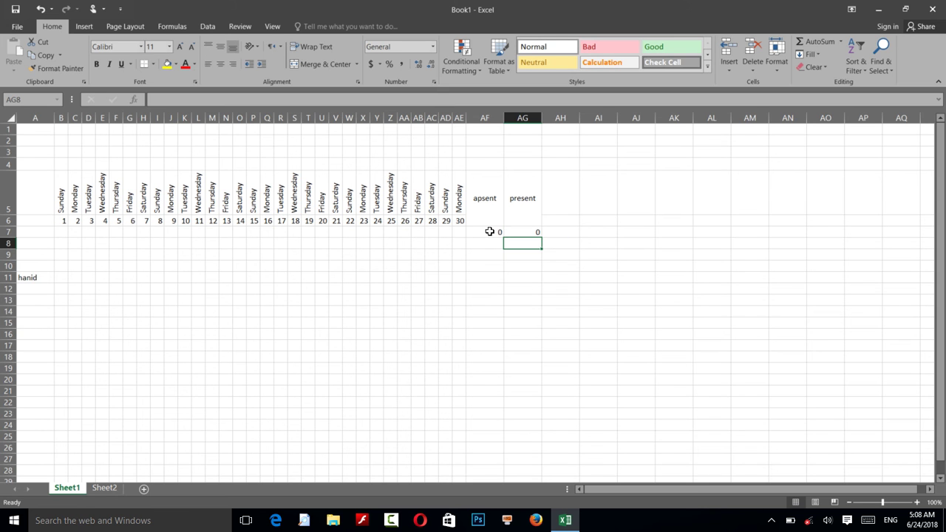
click(490, 232)
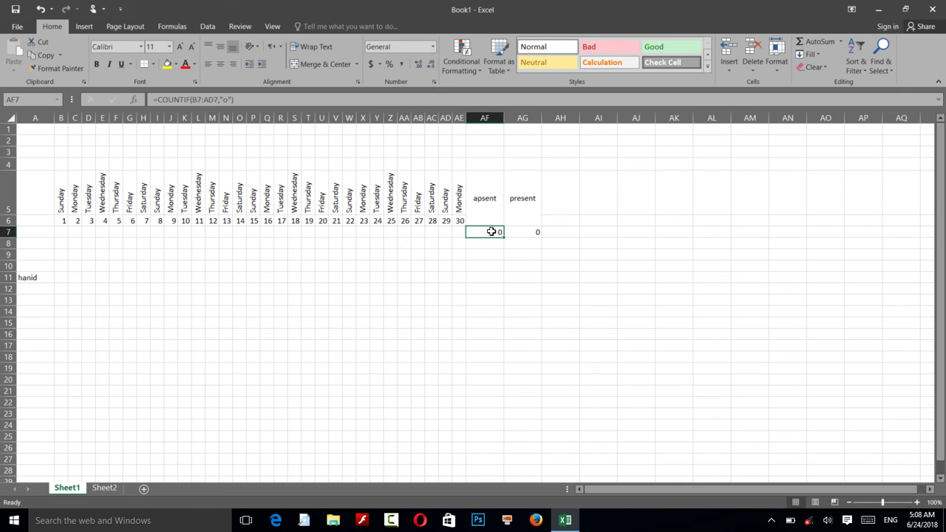
drag(502, 235, 505, 430)
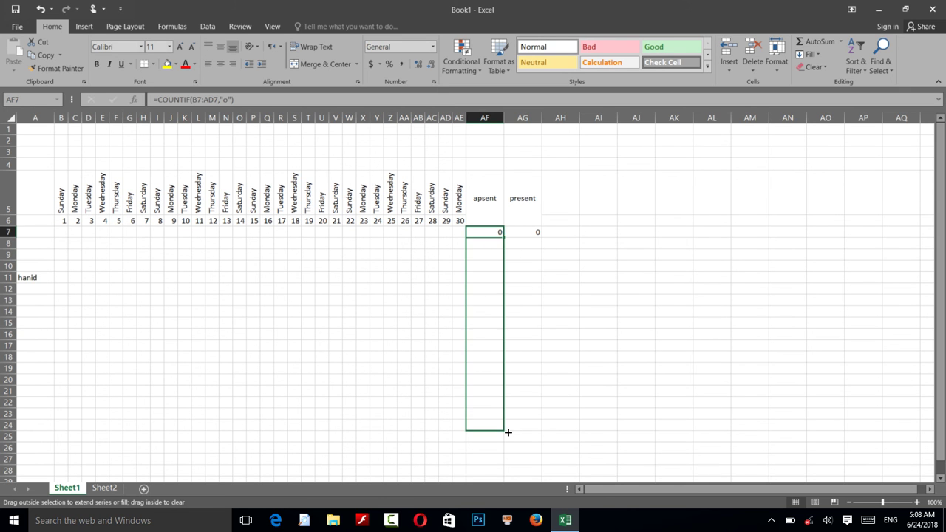
click(526, 234)
mouse_move(541, 236)
mouse_down()
mouse_move(527, 327)
mouse_move(534, 425)
mouse_up()
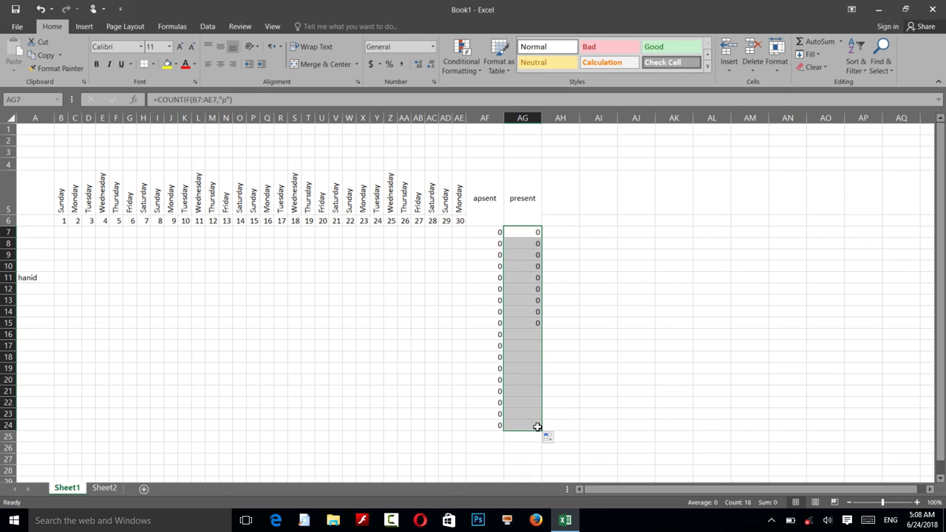
click(25, 195)
text(name)
key(Return)
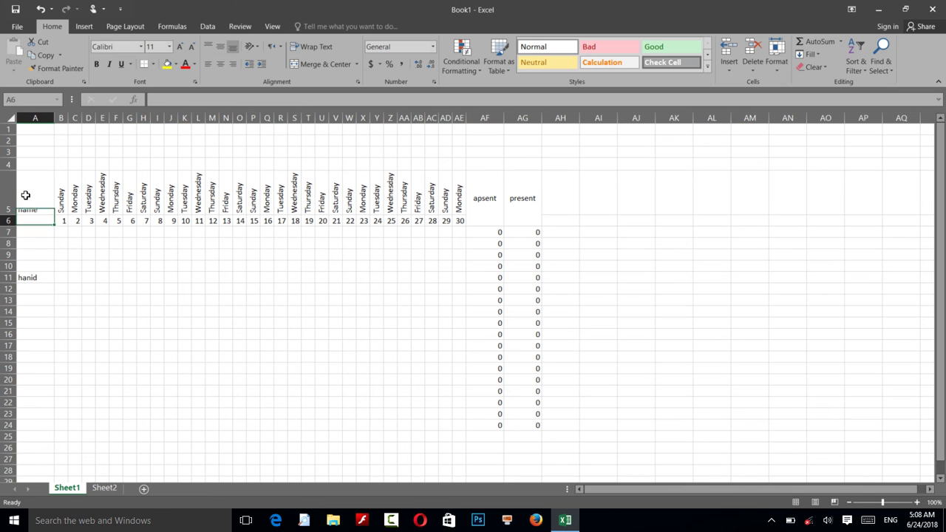
click(486, 235)
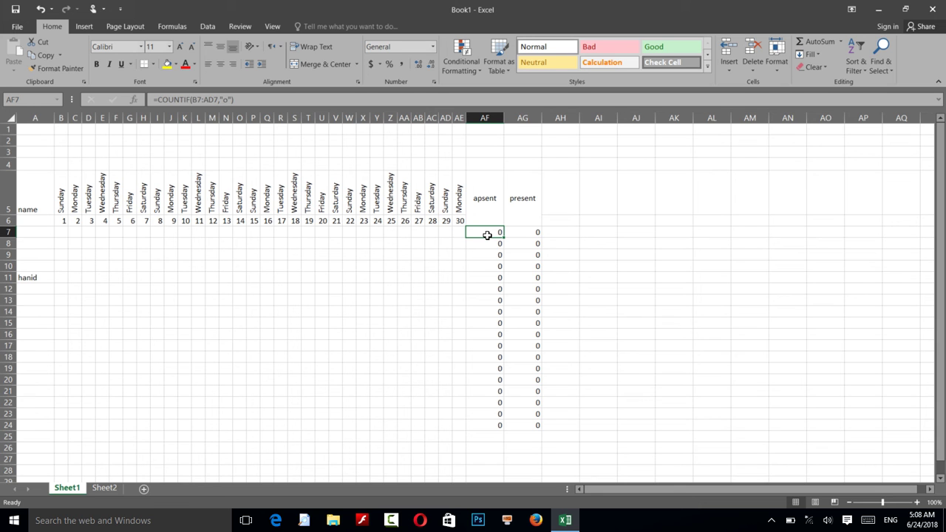
click(492, 245)
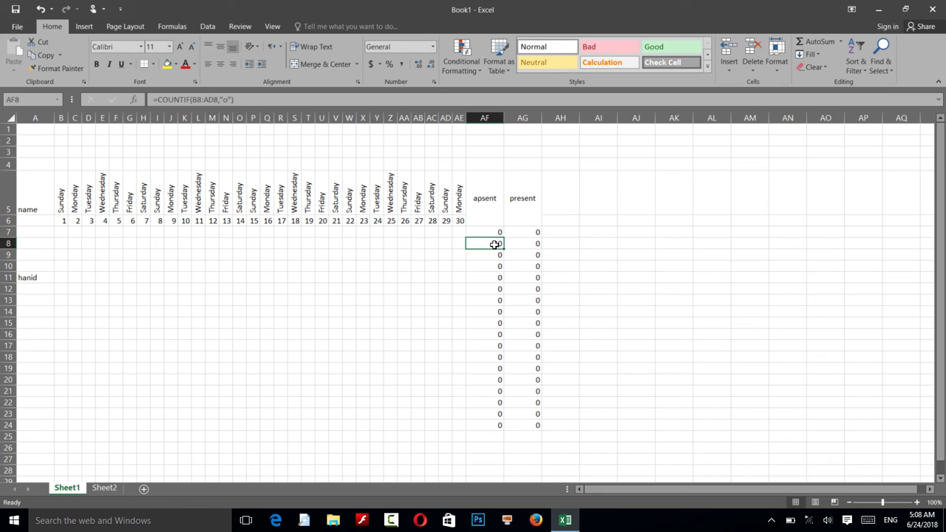
double_click(492, 248)
text(e)
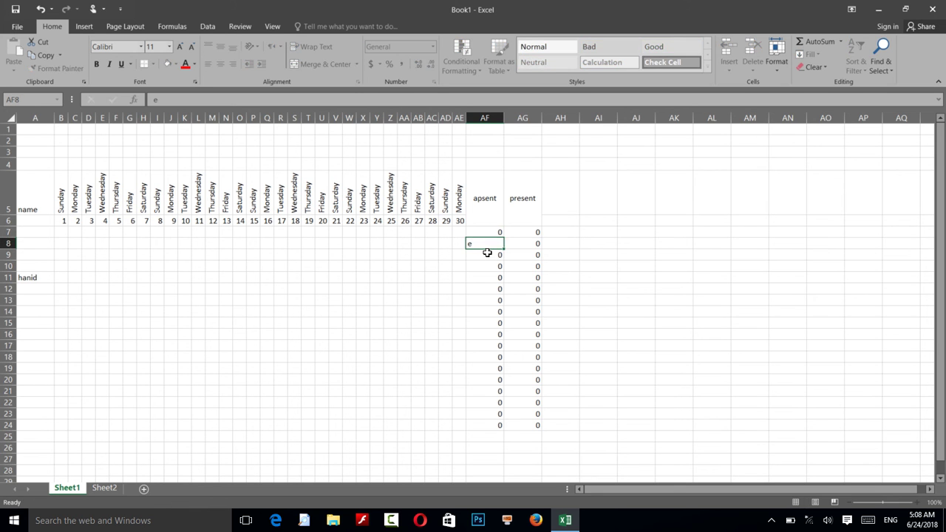
key(Return)
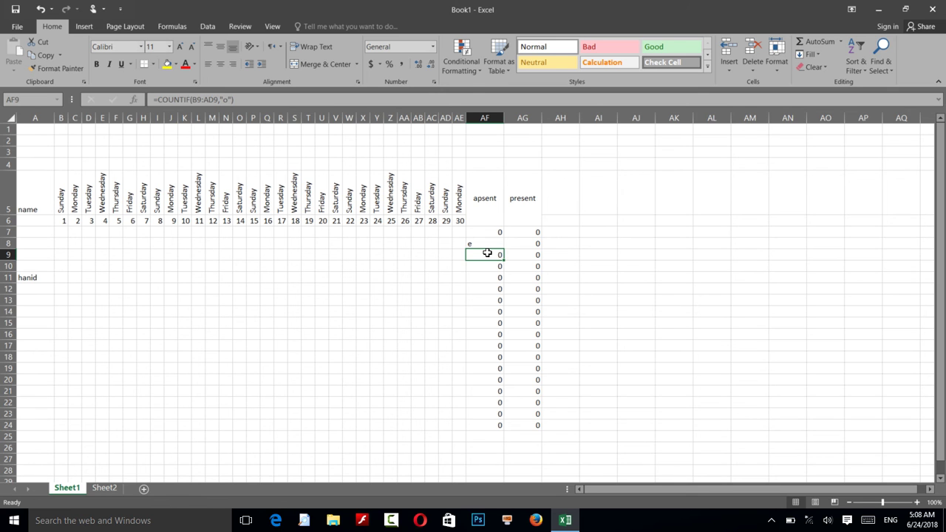
key(ctrl+z)
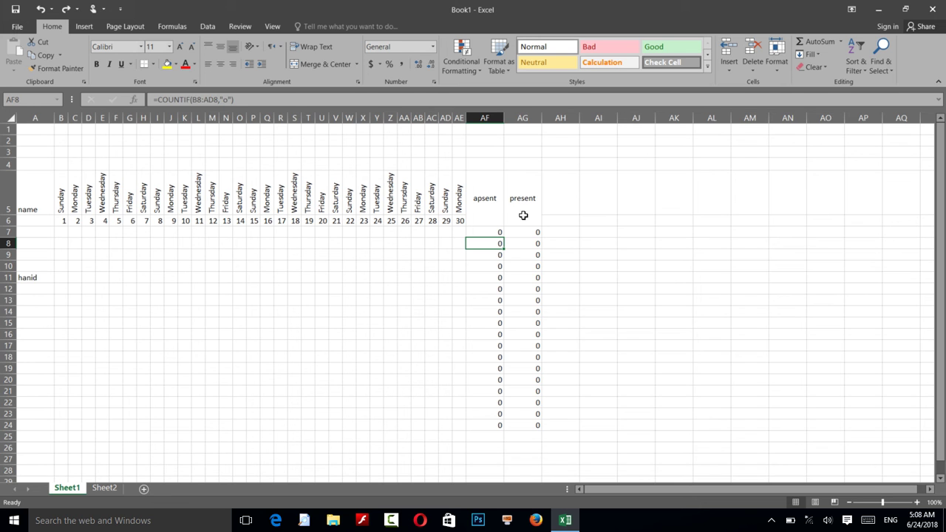
click(538, 229)
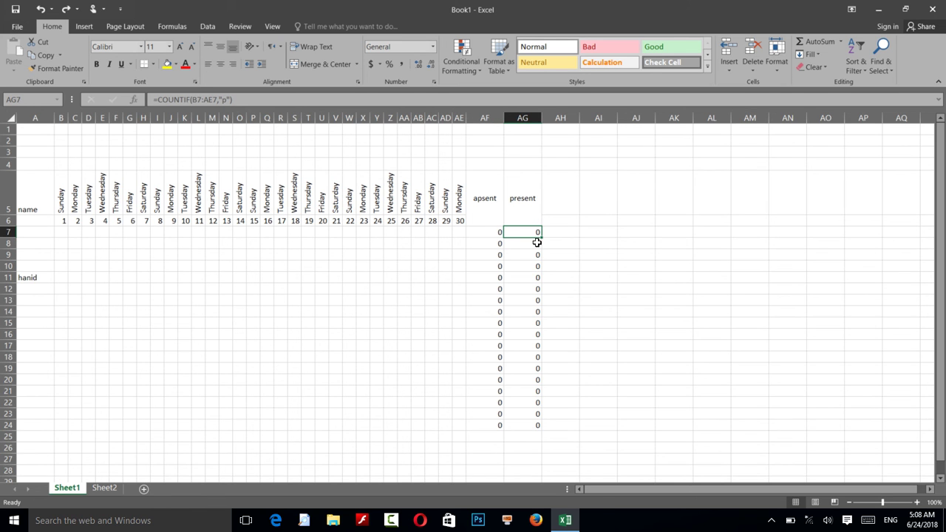
click(537, 242)
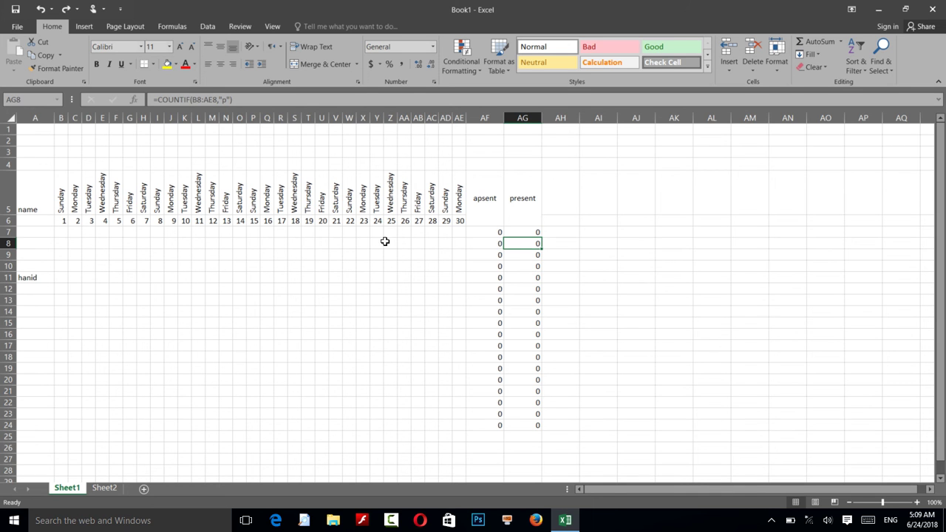
mouse_move(61, 234)
mouse_down()
mouse_move(384, 366)
mouse_move(464, 422)
mouse_up()
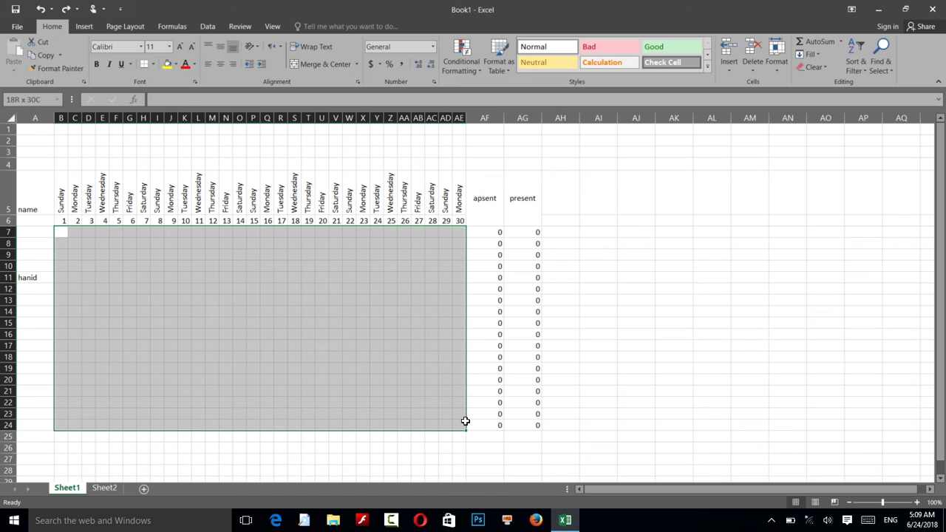
drag(465, 422, 443, 421)
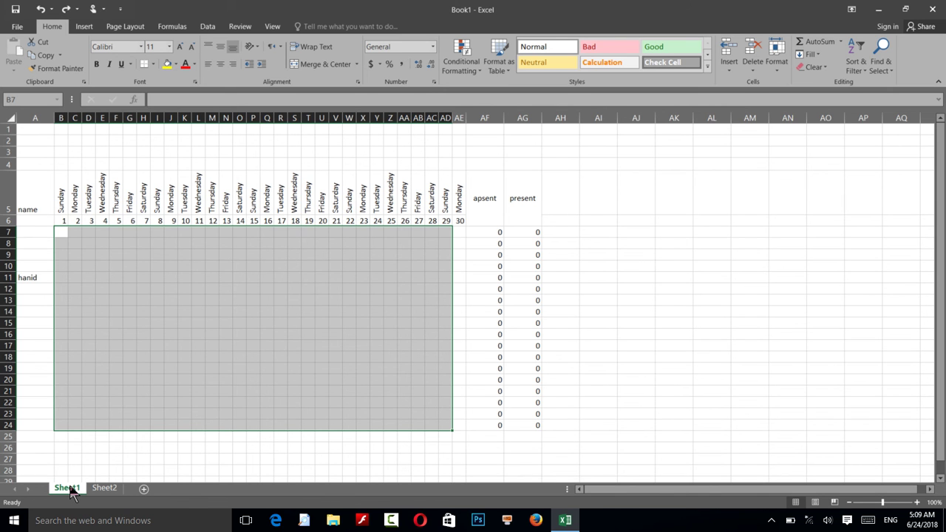
click(64, 252)
mouse_move(65, 234)
mouse_down()
mouse_move(246, 359)
mouse_move(453, 427)
mouse_move(423, 424)
mouse_up()
drag(509, 233, 509, 244)
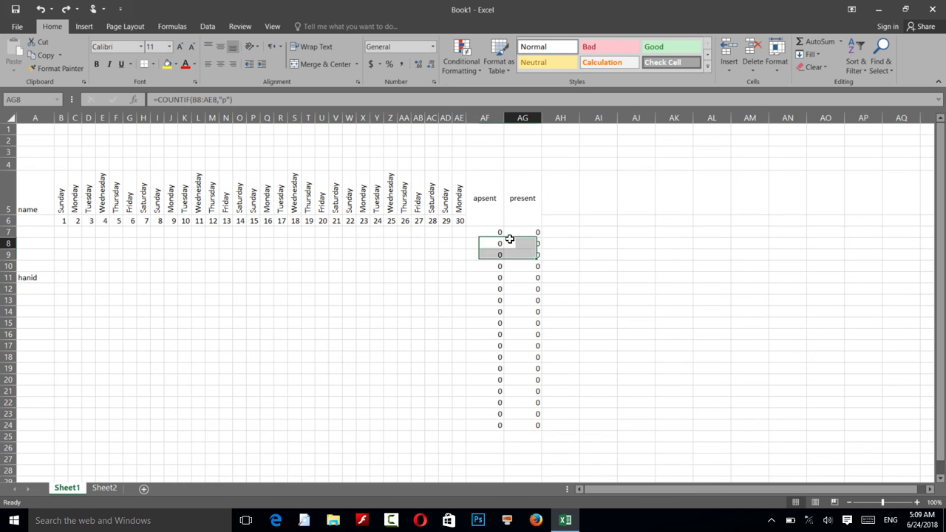
click(489, 235)
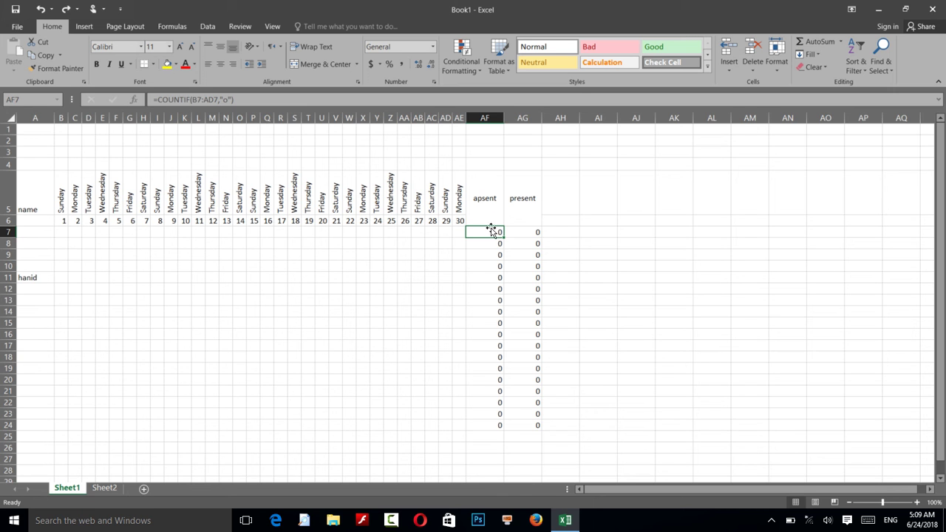
Step: Select A5:AG26 and clear Locked on the Format Cells Protection tab
drag(31, 180, 85, 220)
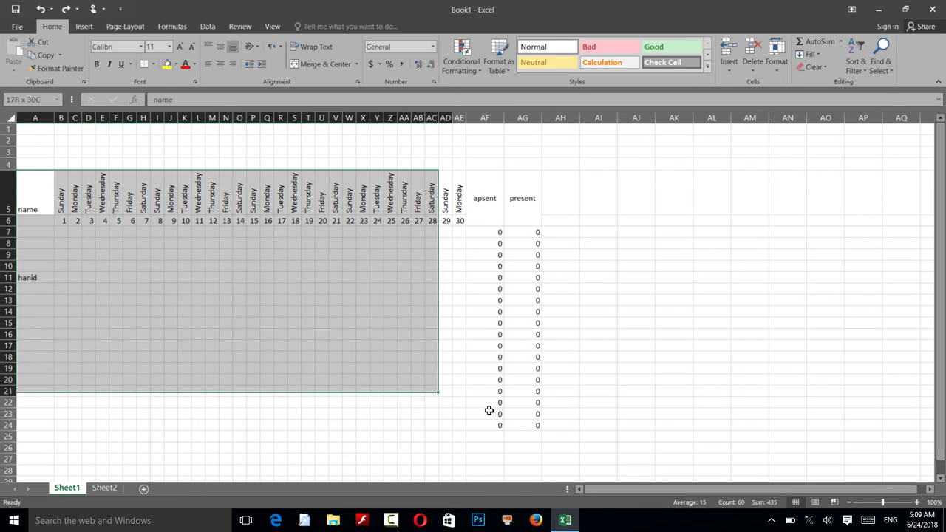
drag(304, 322, 540, 443)
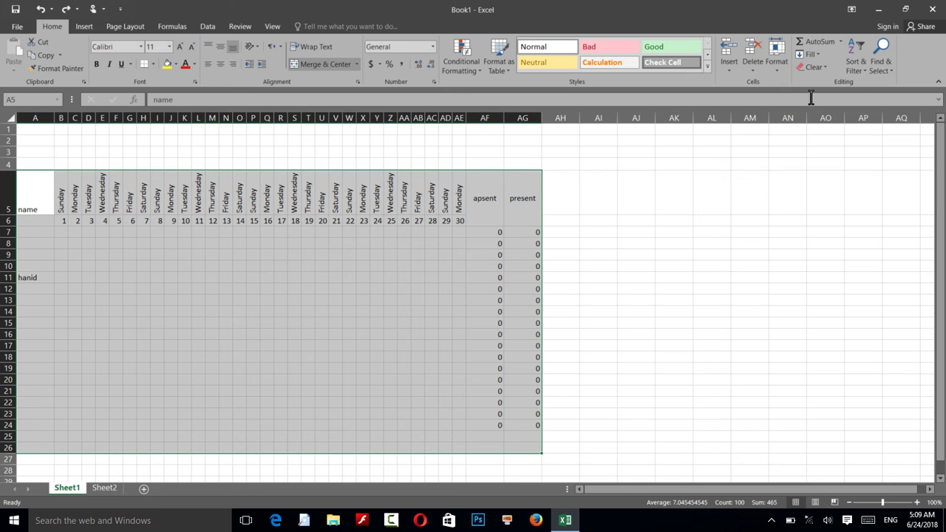
click(778, 68)
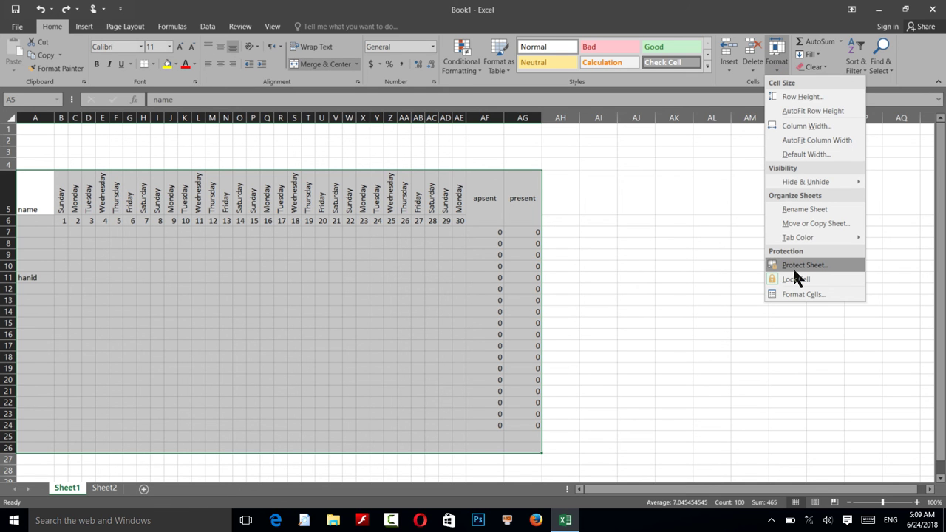
mouse_move(798, 237)
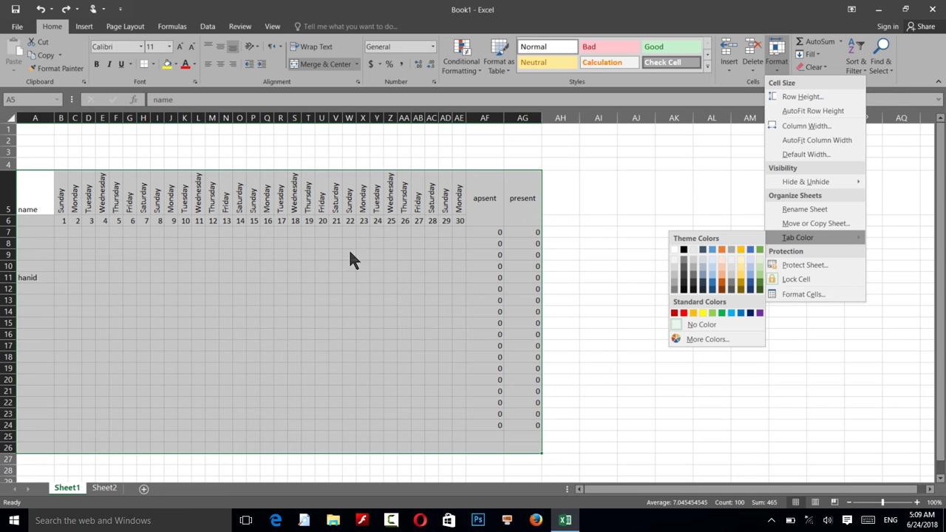
click(503, 255)
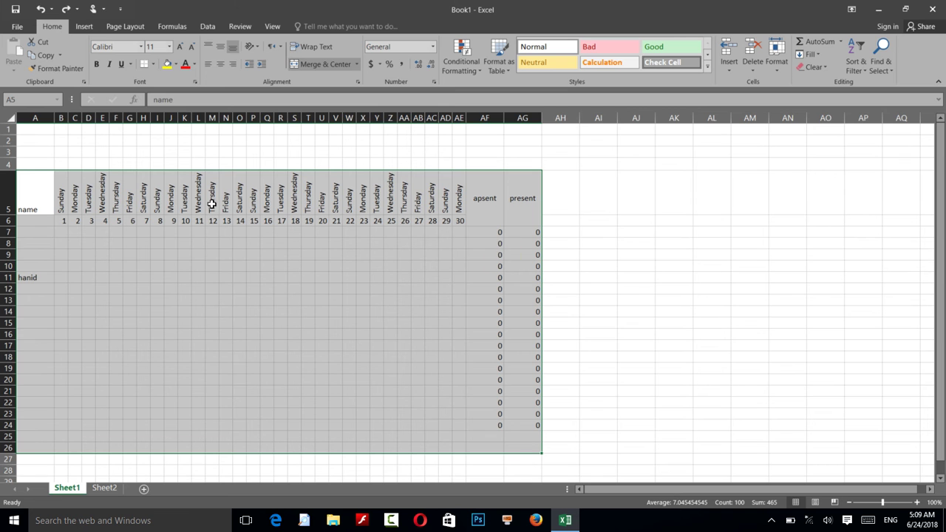
click(434, 82)
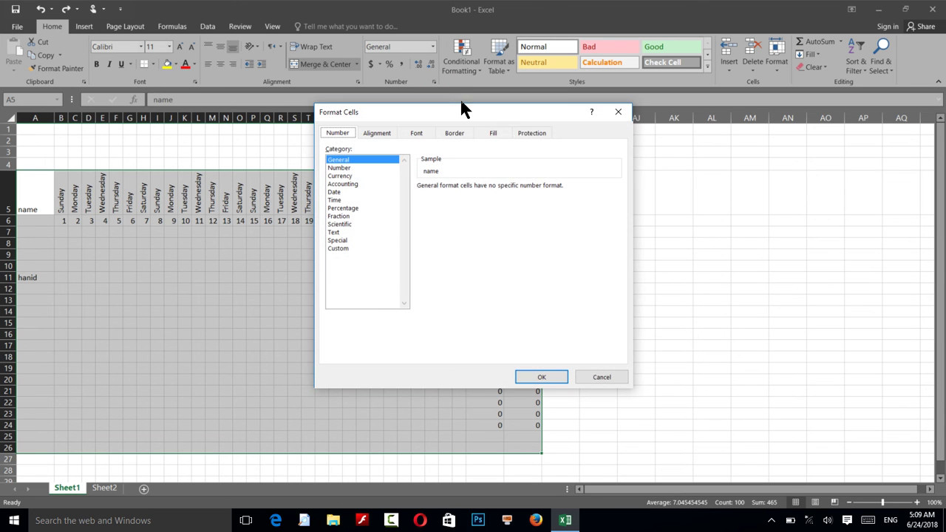
click(531, 134)
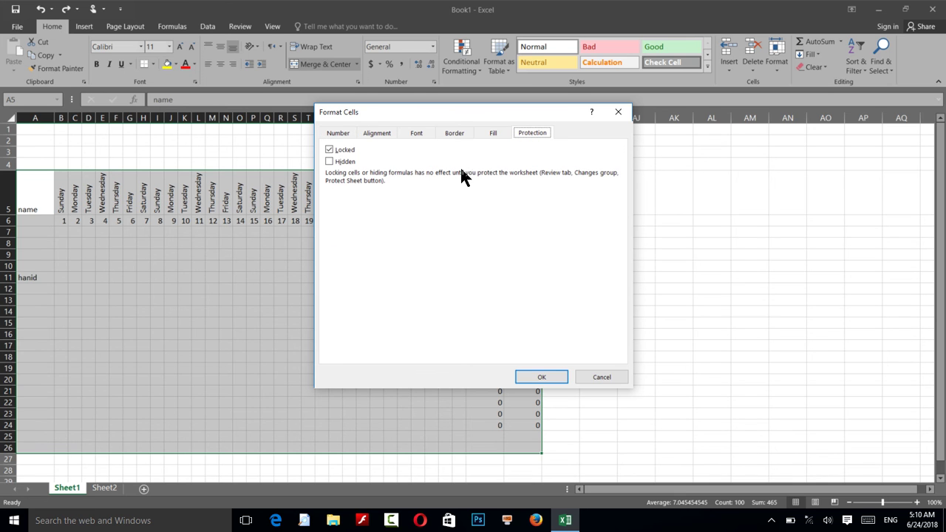
click(329, 150)
click(536, 377)
Step: Set AF5:AG26 to Locked and Hidden in Format Cells Protection
mouse_move(464, 185)
mouse_down()
mouse_move(540, 445)
mouse_move(540, 473)
mouse_up()
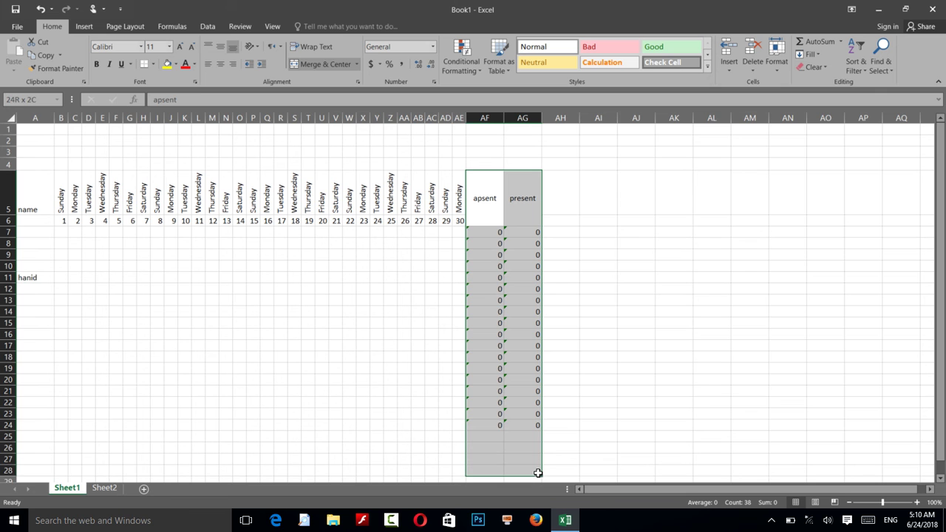
click(434, 82)
click(532, 135)
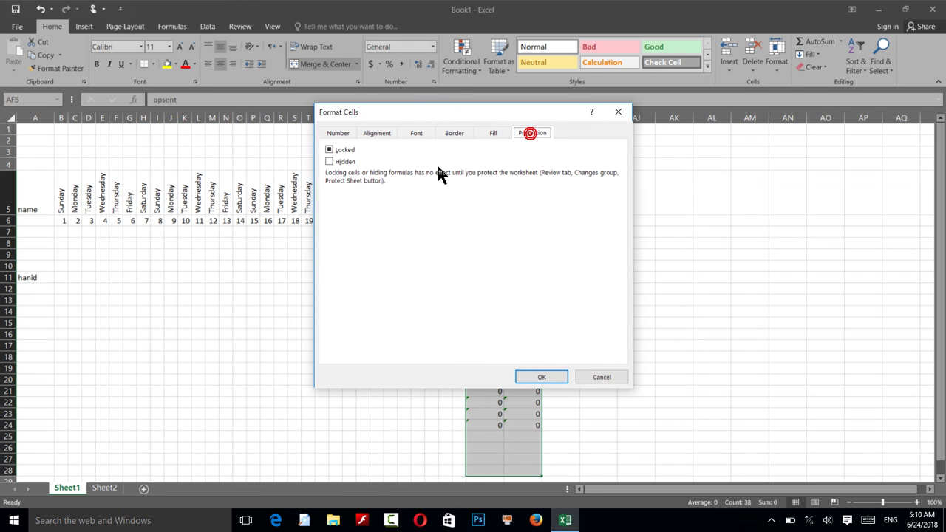
click(344, 150)
click(344, 150)
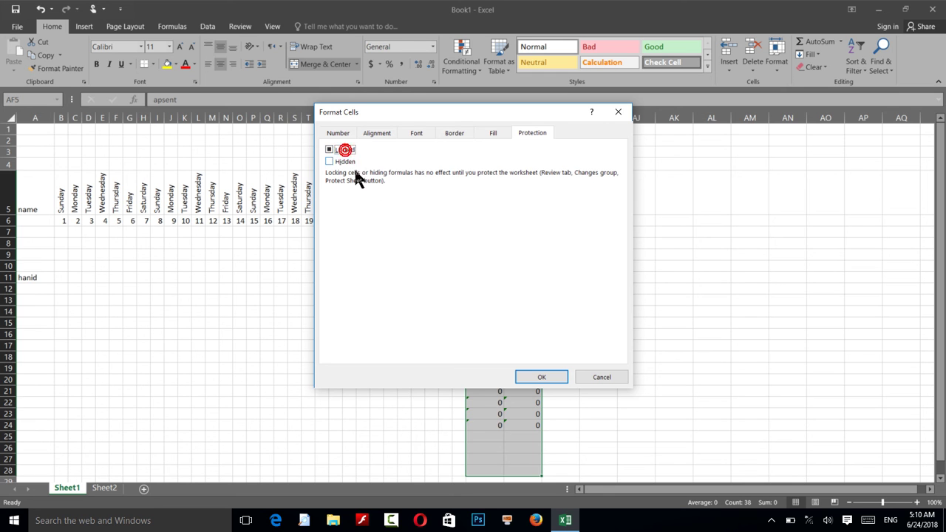
click(349, 152)
click(340, 164)
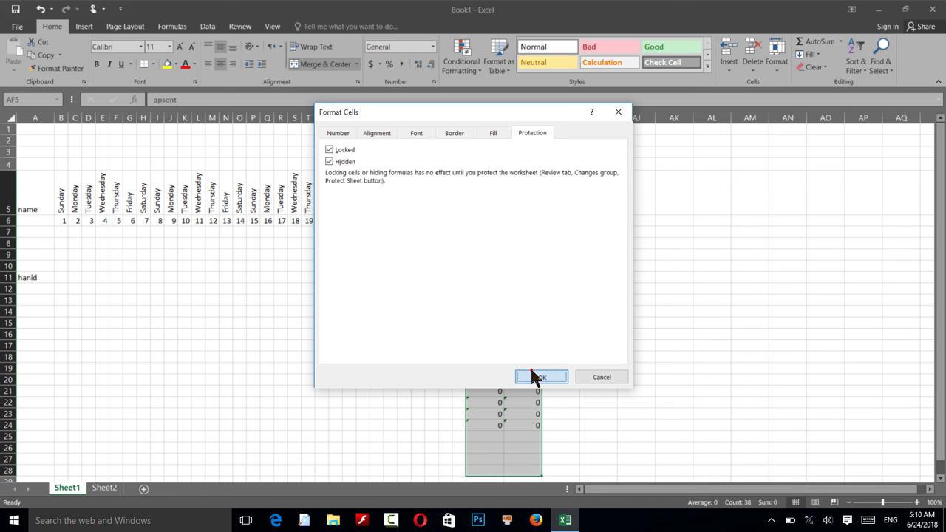
click(532, 375)
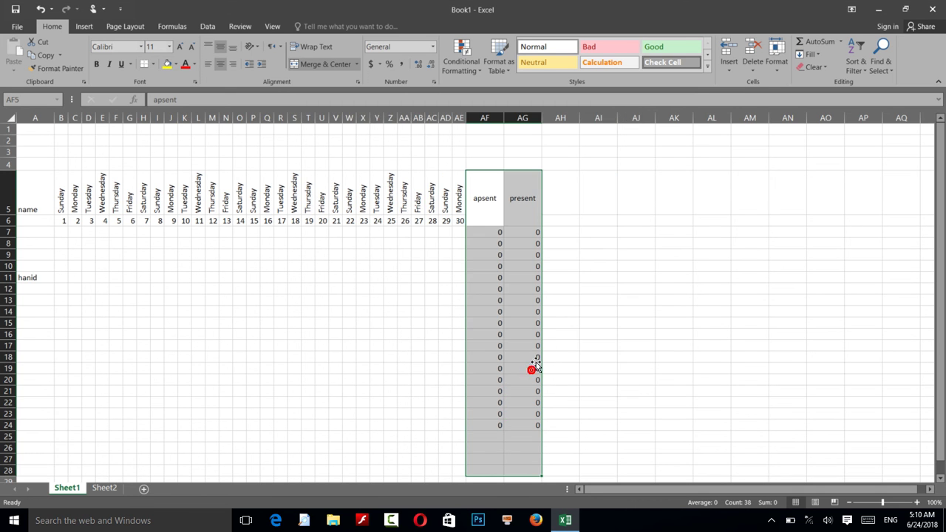
Step: Protect Sheet1 with a password, entering it and confirming it
click(776, 63)
click(802, 265)
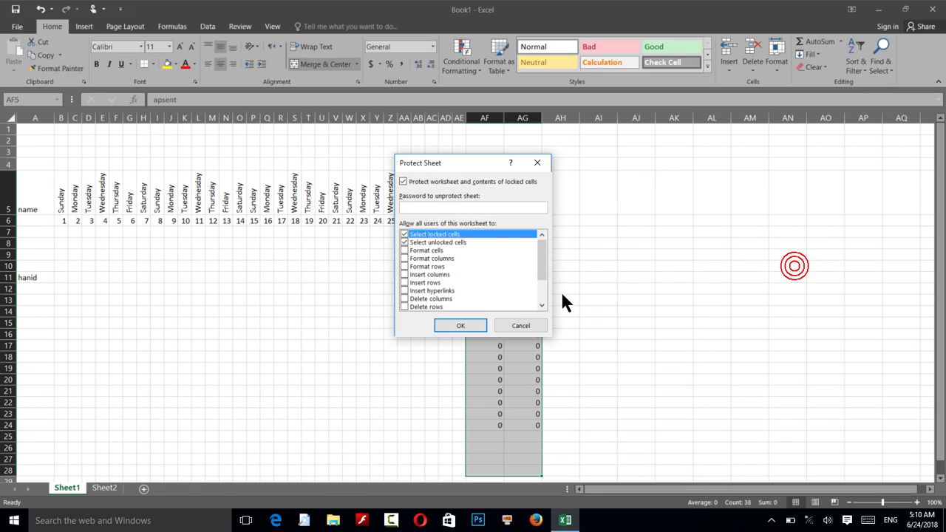
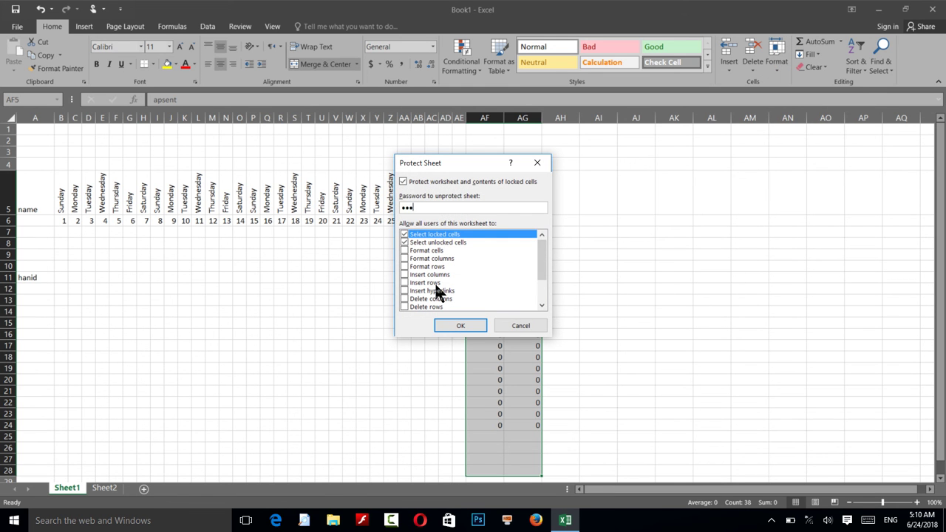
key(Return)
key(Return)
Step: Enter attendance marks down column N: p in N9, a in N10–N12, p in N13
click(401, 269)
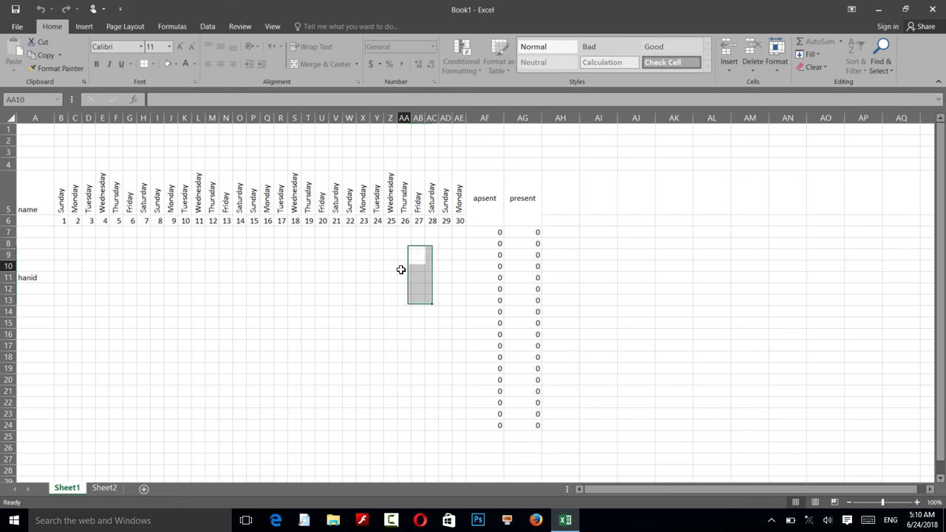
click(296, 266)
click(226, 255)
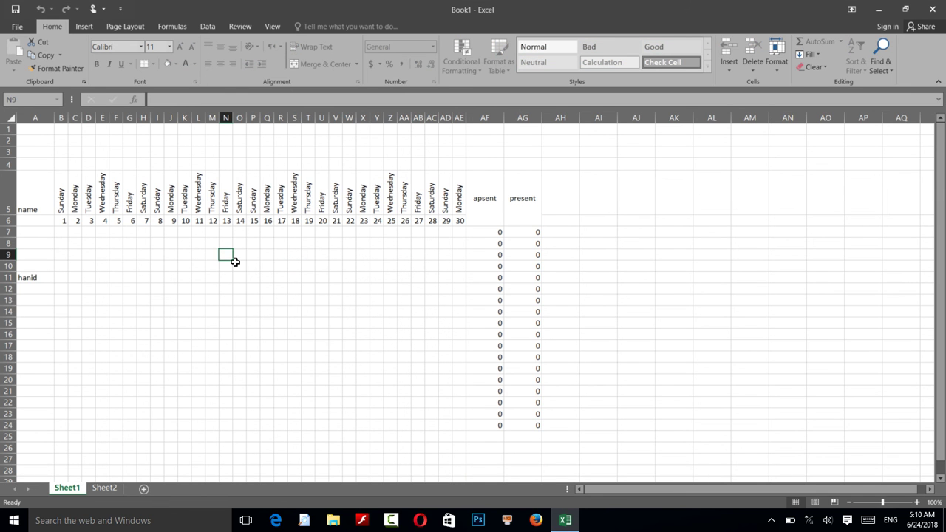
text(p)
key(Return)
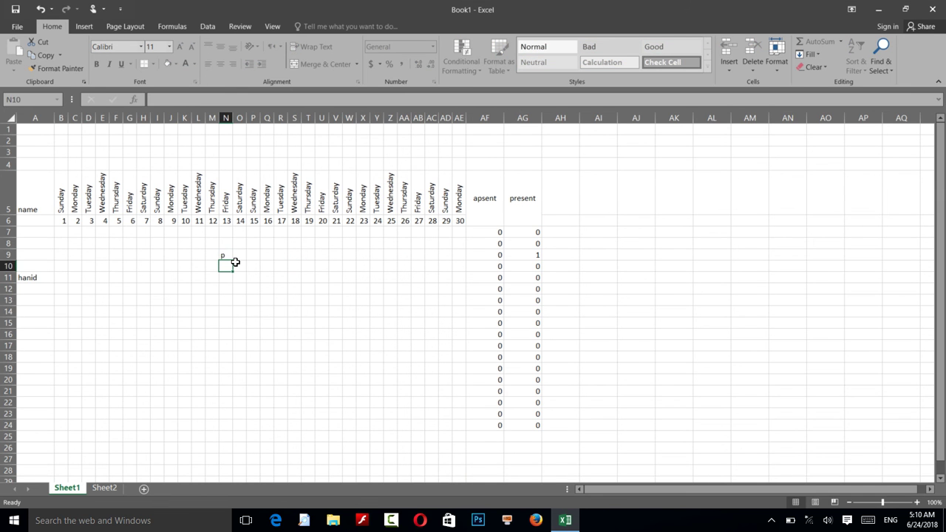
text(a)
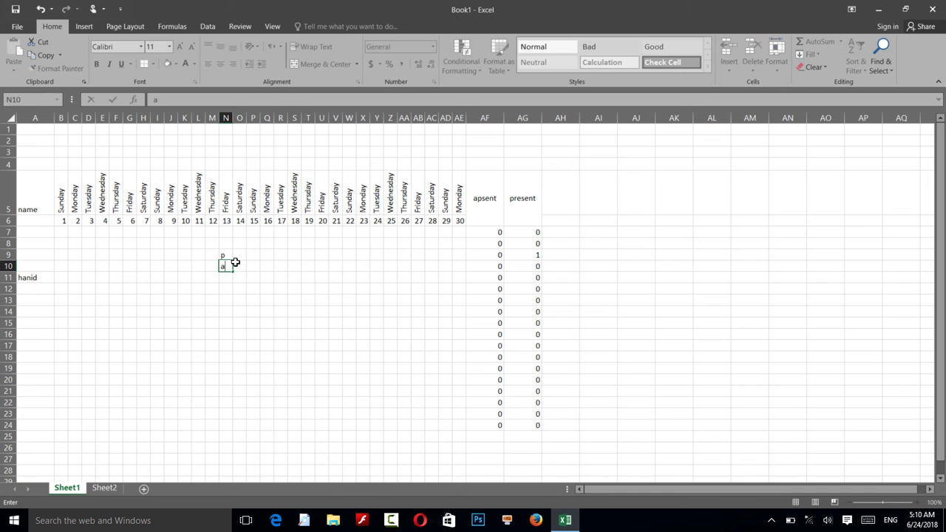
key(Return)
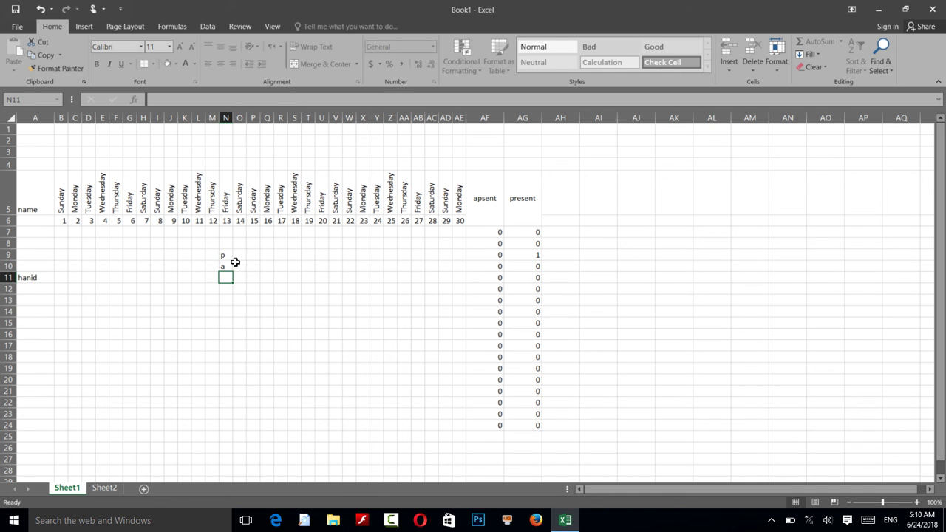
key(Up)
text(a)
key(Return)
text(a)
key(Return)
text(a)
key(Return)
text(p)
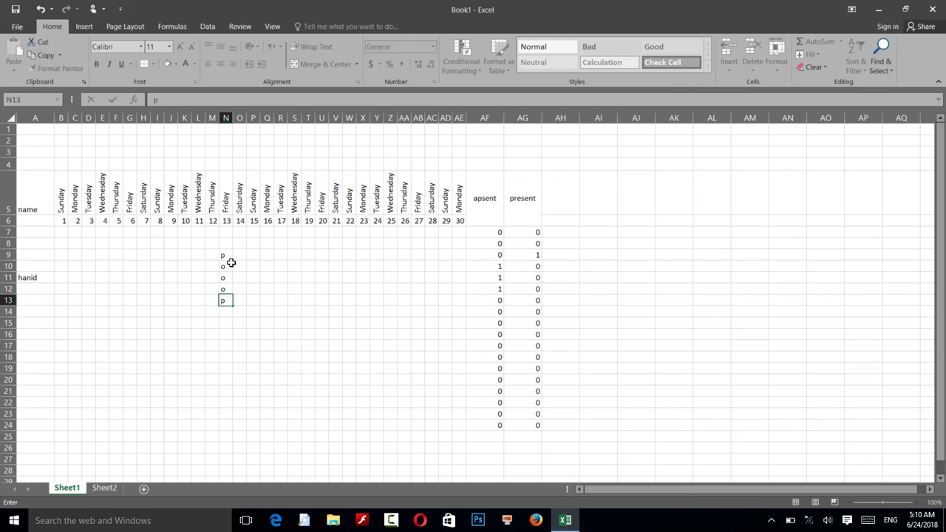
key(Return)
Step: Fill row 11's mark across days 13–23, then check AF11's absent total and the AF7:AG16 totals
click(227, 279)
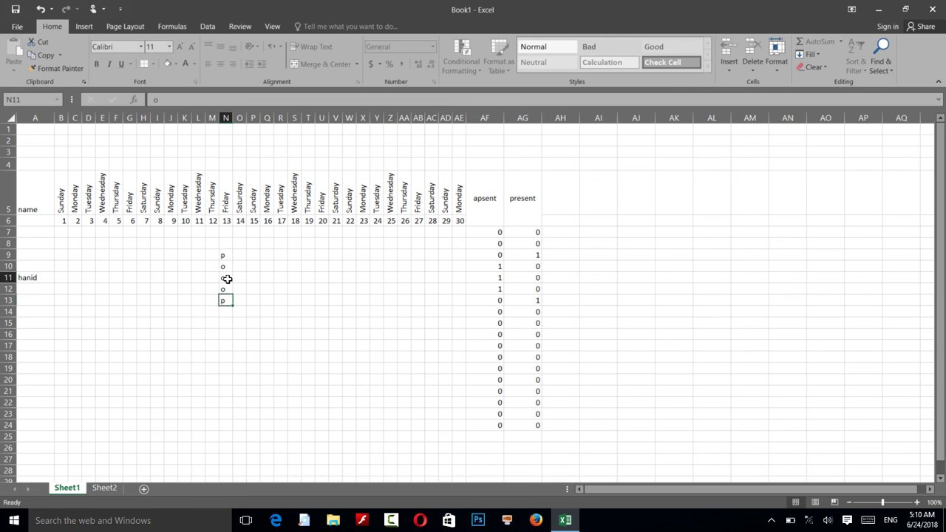
drag(234, 283, 362, 289)
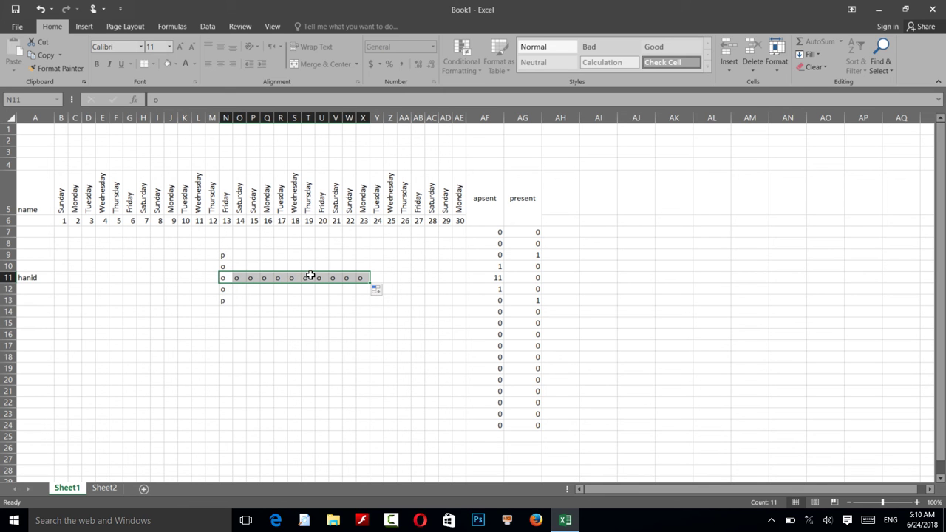
click(498, 278)
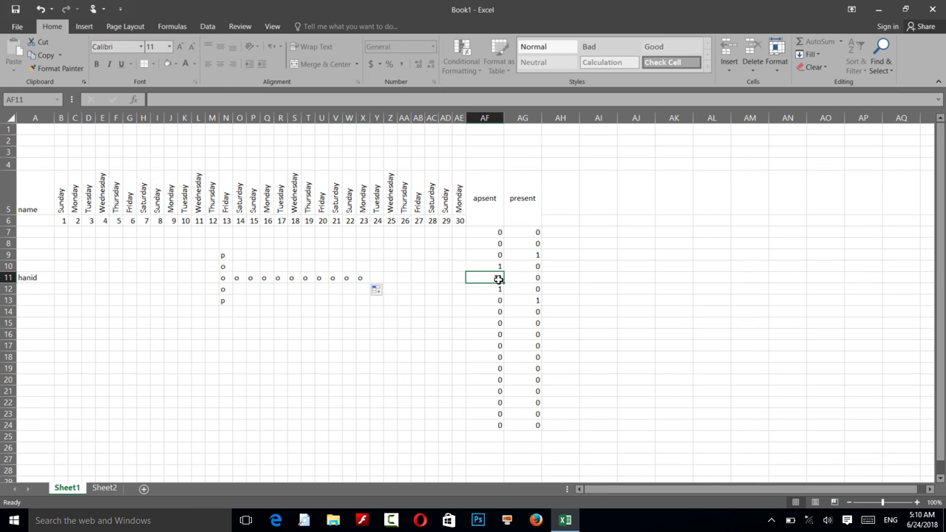
drag(485, 233, 524, 332)
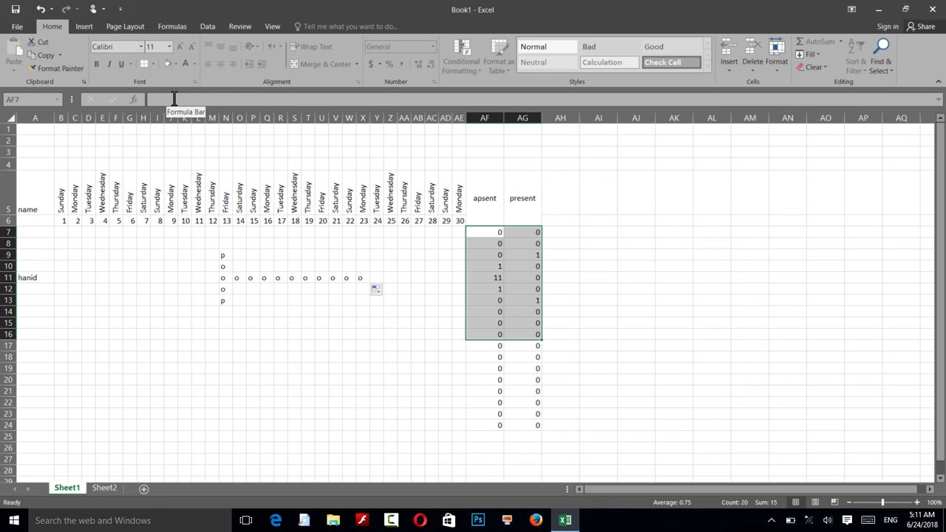
Step: Confirm the protected total in AF9 can't be edited, then mark V9 with o
click(473, 258)
double_click(473, 258)
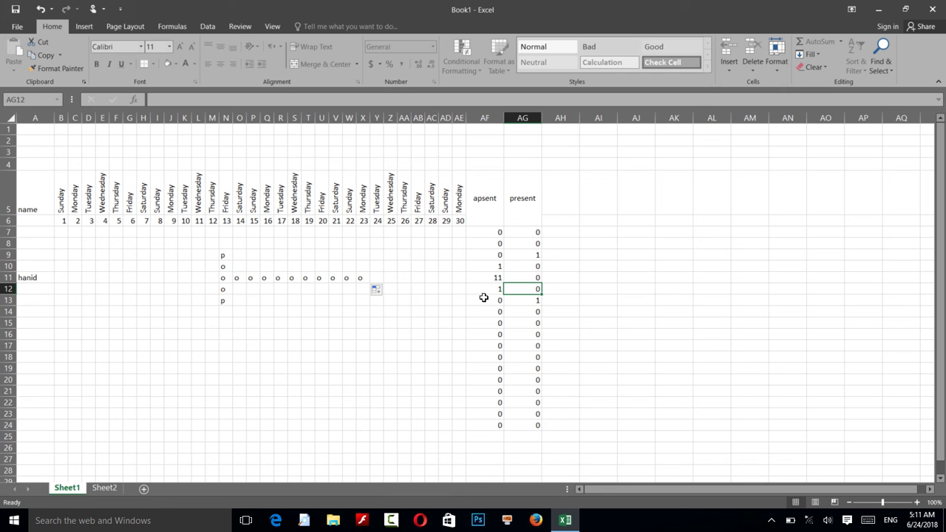
click(332, 253)
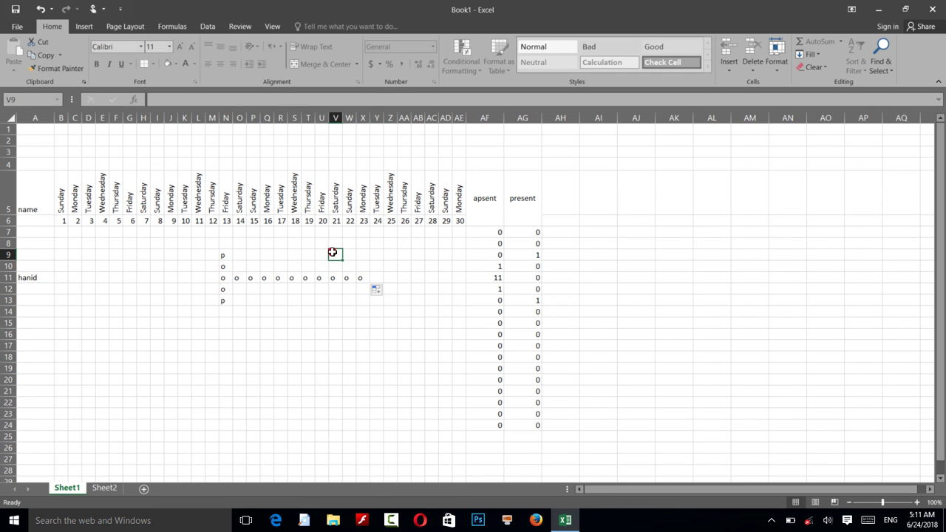
text(o)
key(Return)
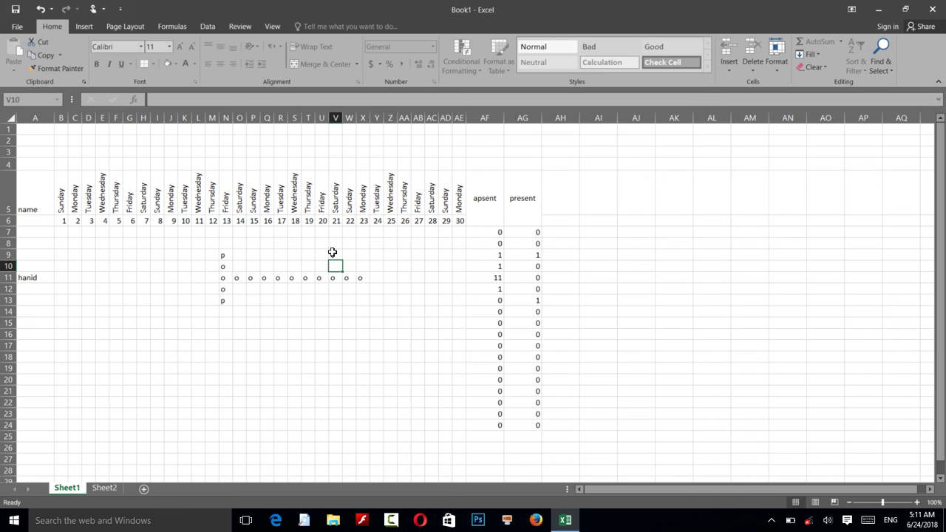
Step: Enter a in U8, r in S9, o in S10 and p in S11
key(Up)
key(Up)
key(Left)
text(a)
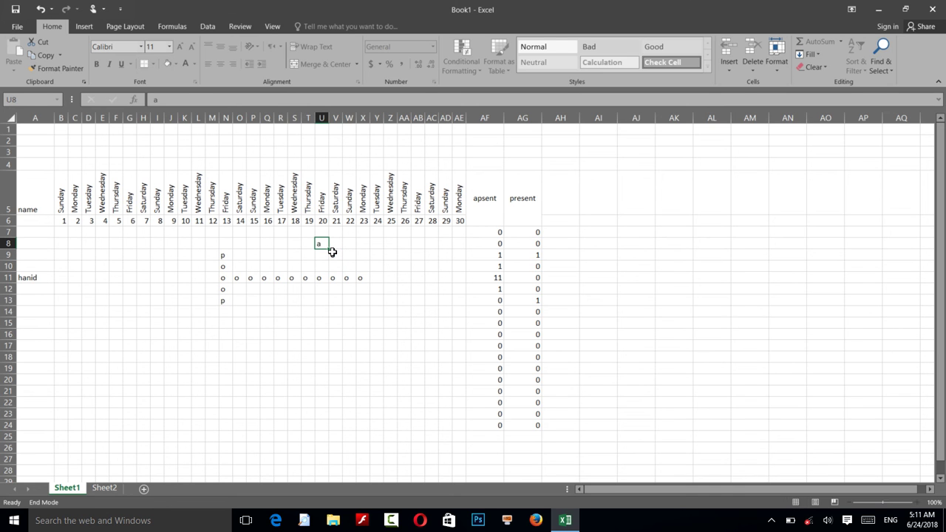
key(ctrl+Right)
key(ctrl+Right)
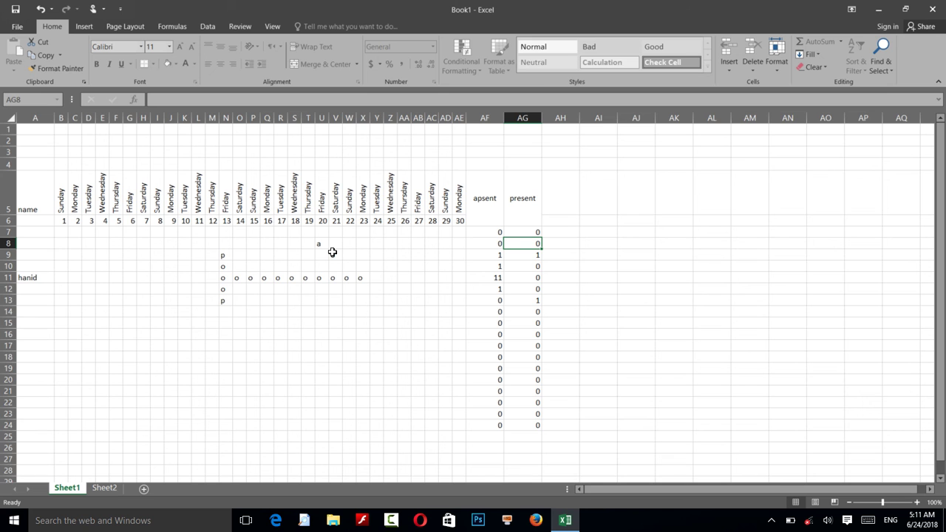
click(288, 253)
text(r)
key(Return)
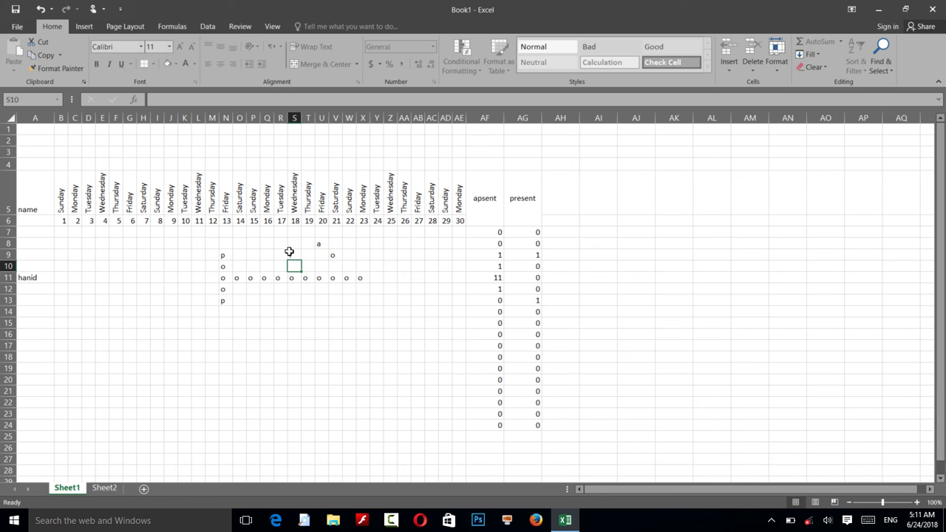
text(o)
key(Return)
text(p)
key(Return)
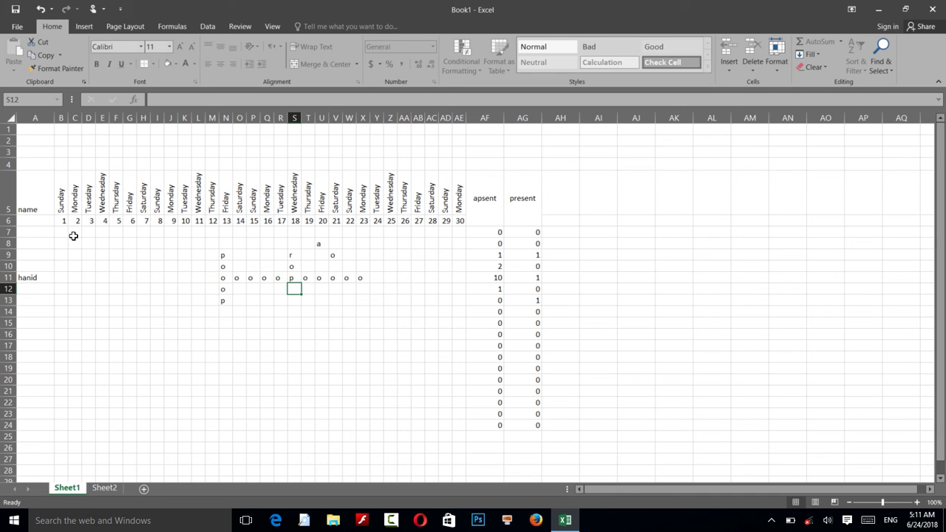
mouse_move(67, 232)
mouse_down()
mouse_move(334, 281)
mouse_move(463, 428)
mouse_up()
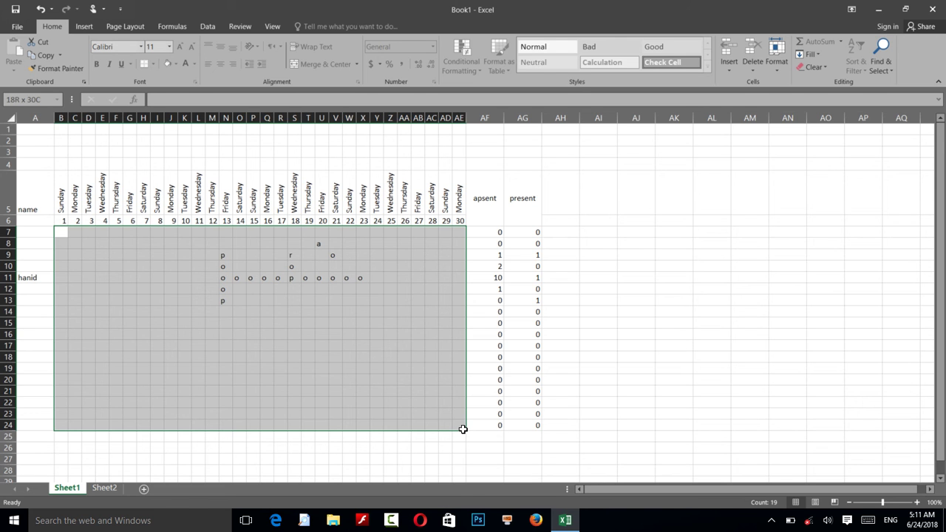
drag(462, 429, 460, 426)
drag(460, 426, 460, 426)
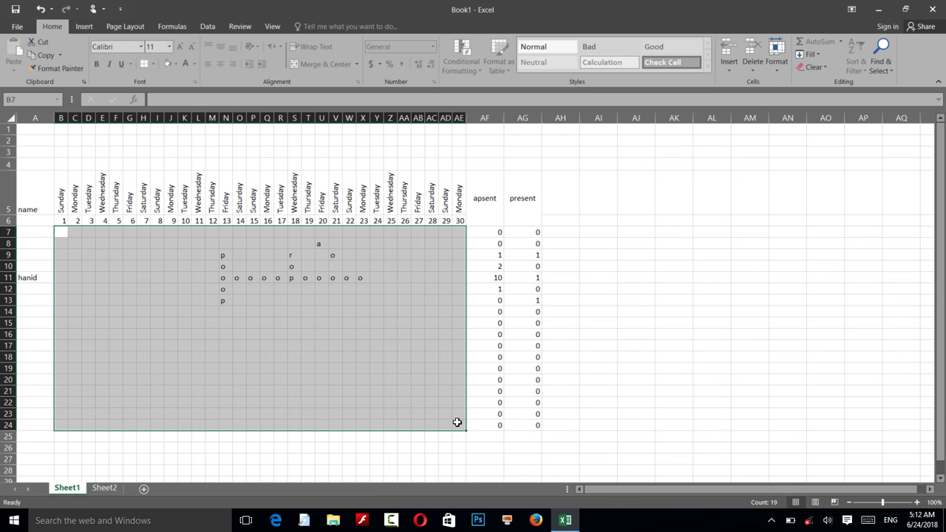
click(141, 46)
scroll(175, 270, down, 1)
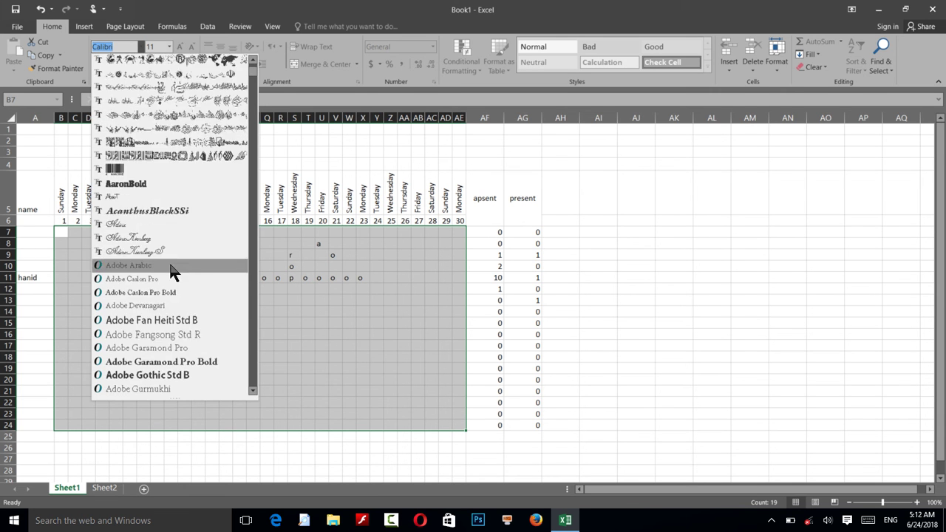
scroll(175, 270, down, 1)
drag(252, 70, 256, 391)
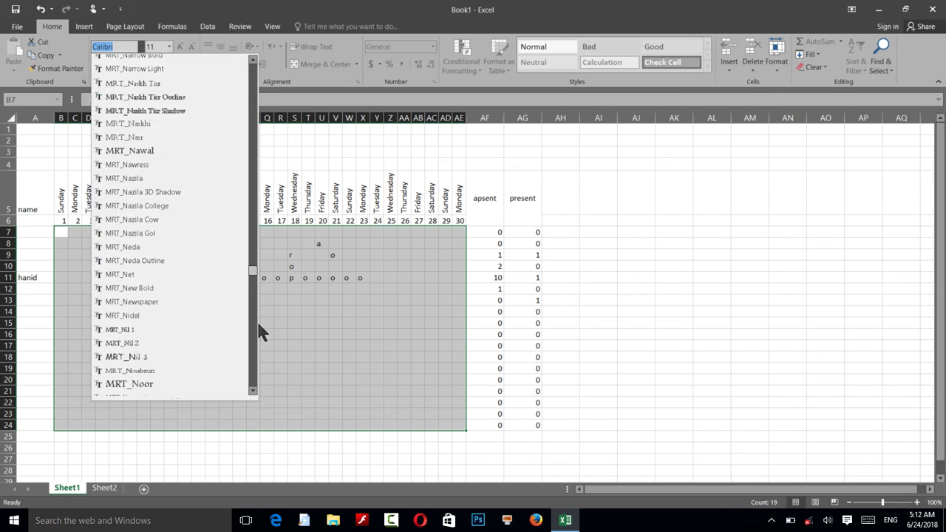
click(252, 391)
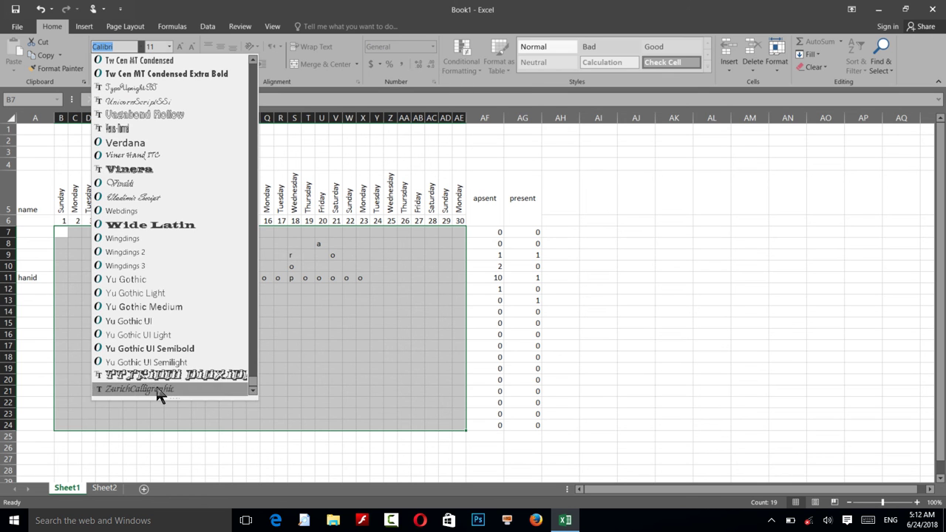
click(122, 254)
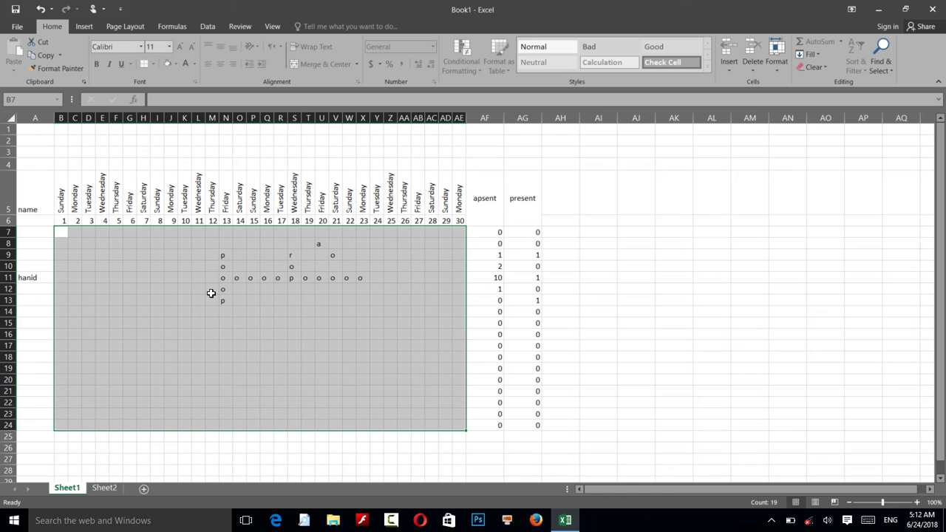
click(211, 289)
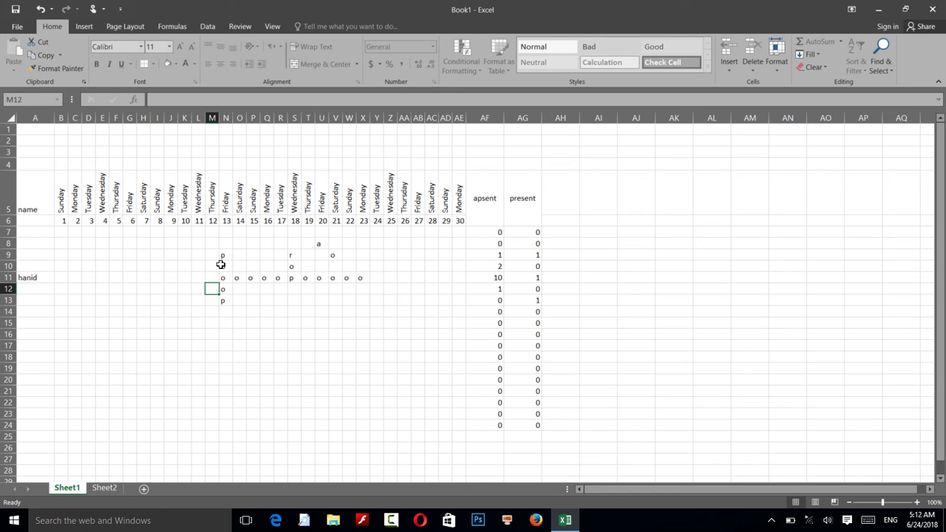
drag(216, 254, 361, 318)
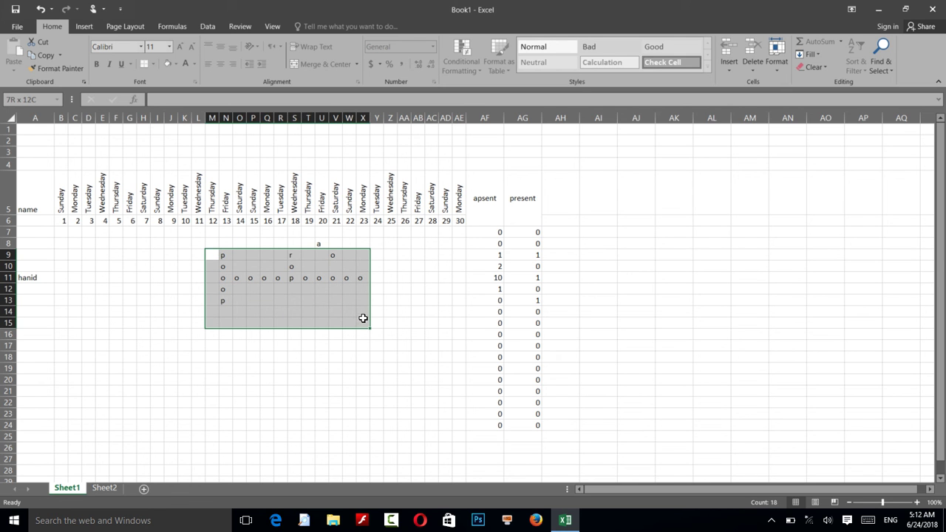
click(494, 265)
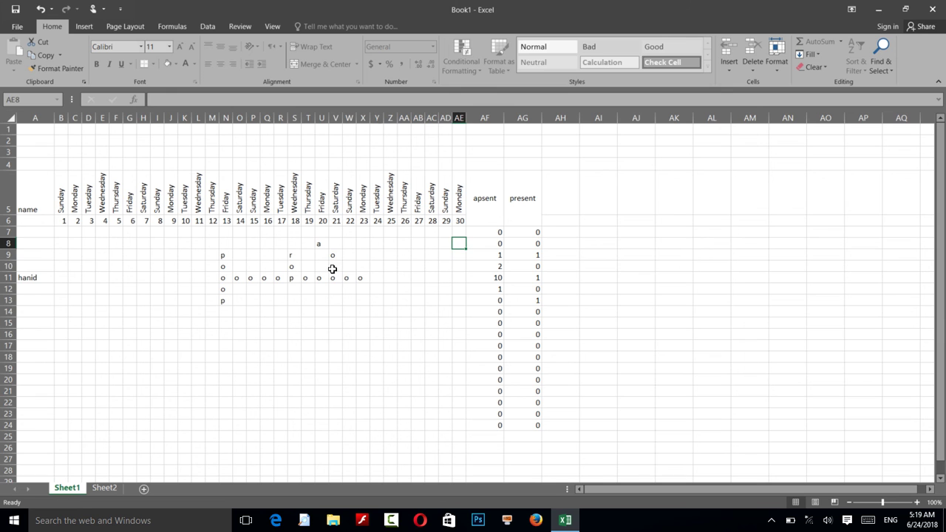
click(333, 268)
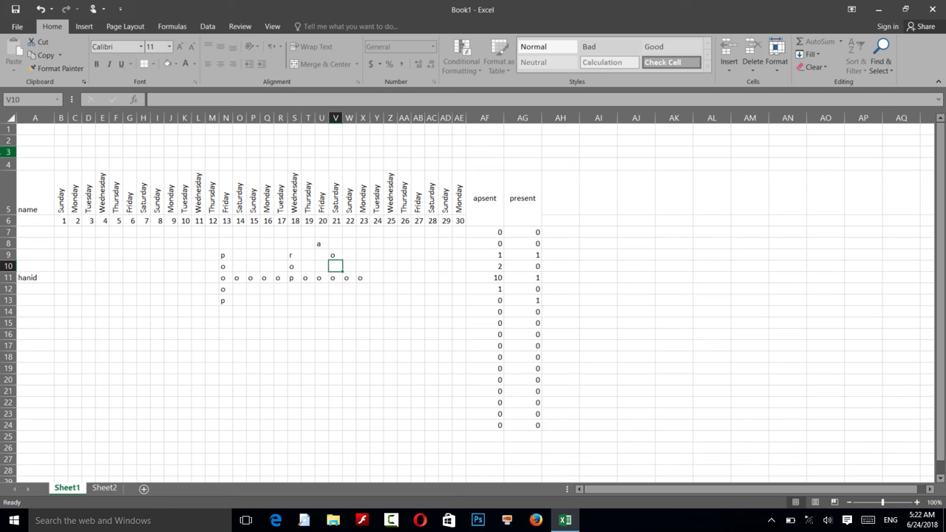
click(112, 195)
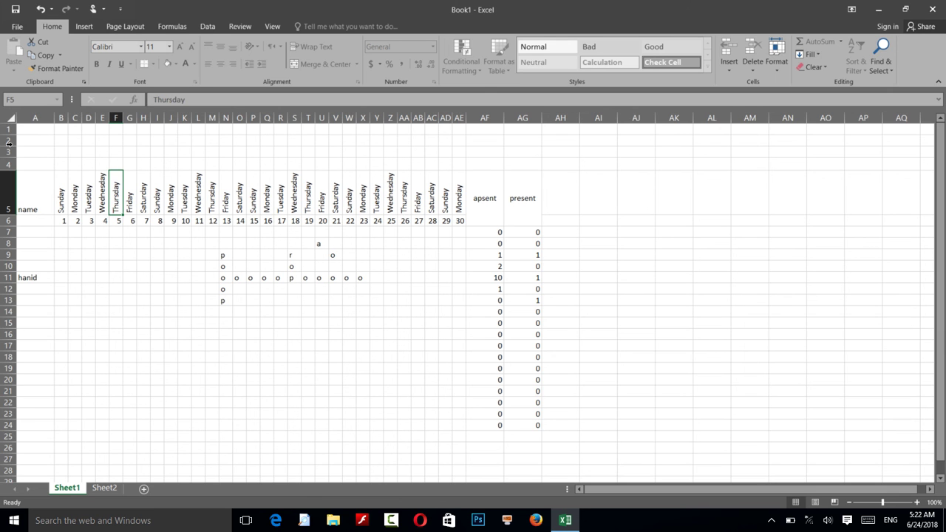
Step: Remove Sheet1's protection via Format > Unprotect Sheet, entering the sheet password
click(775, 65)
mouse_move(798, 237)
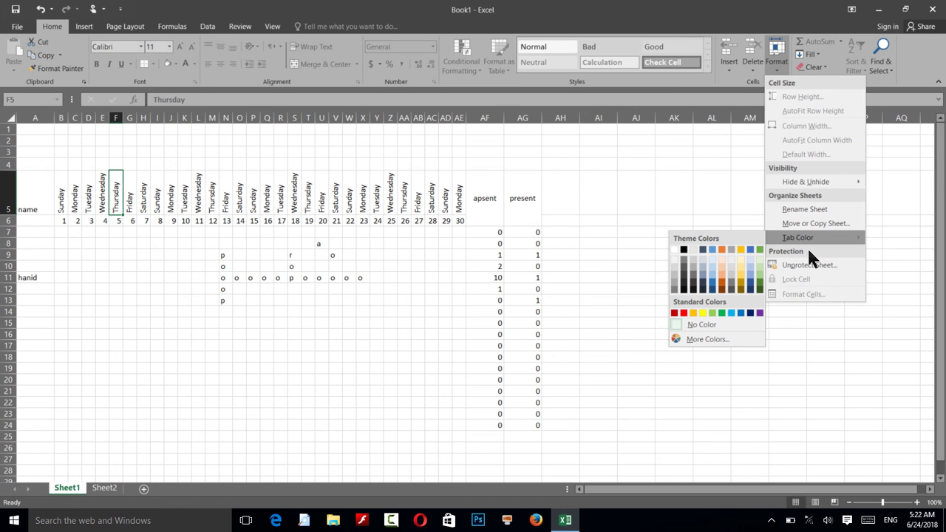
click(807, 261)
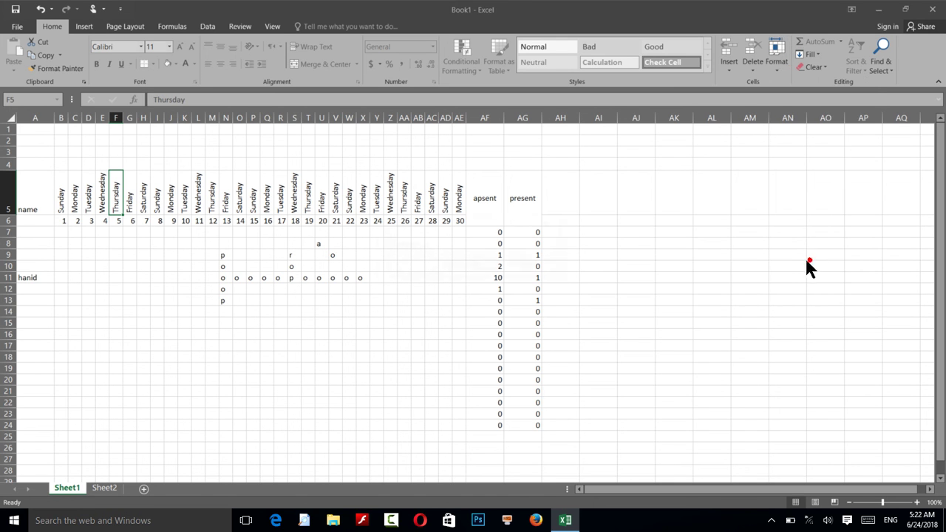
click(533, 264)
click(776, 72)
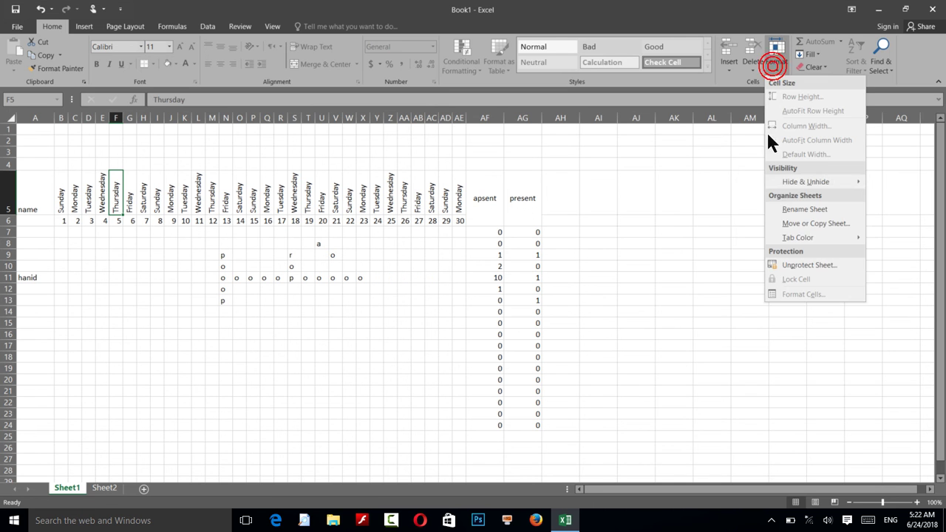
click(783, 263)
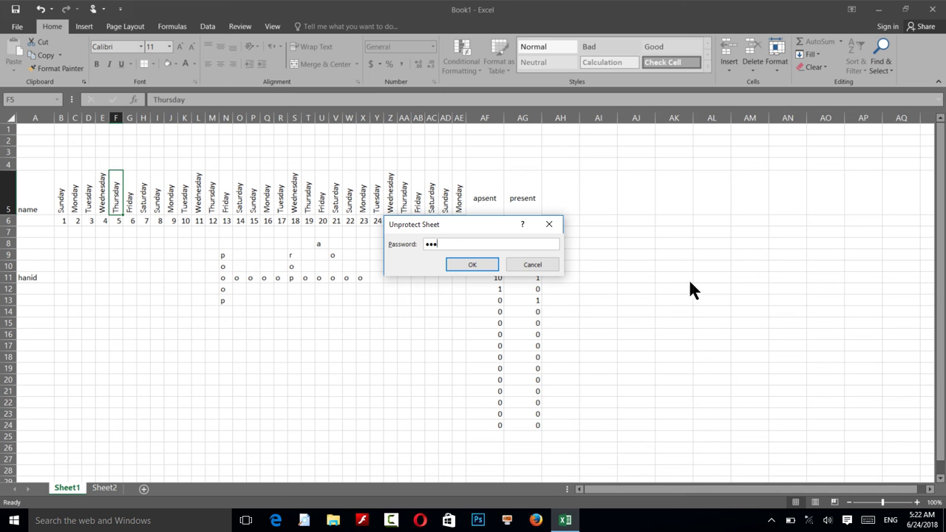
key(Return)
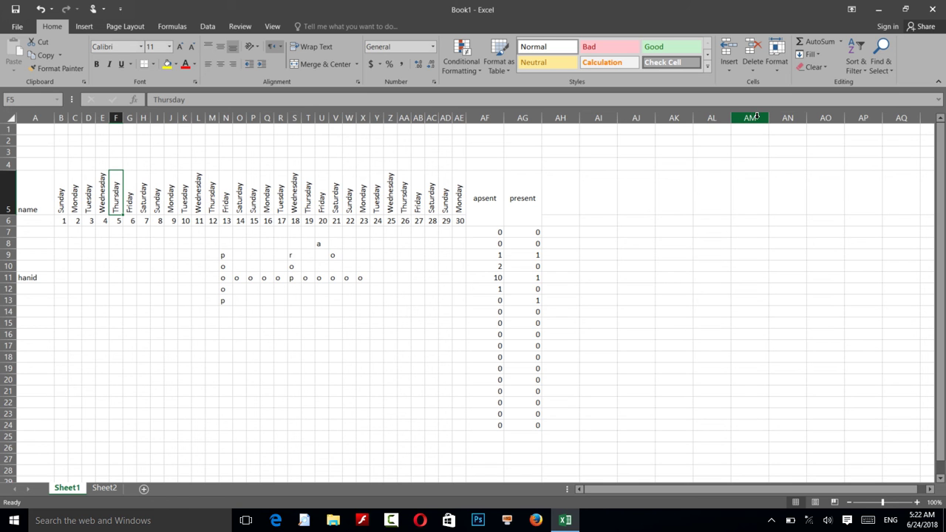
Step: Open Format Cells for F5 and view its Protection settings, with Locked and Hidden unticked
click(776, 65)
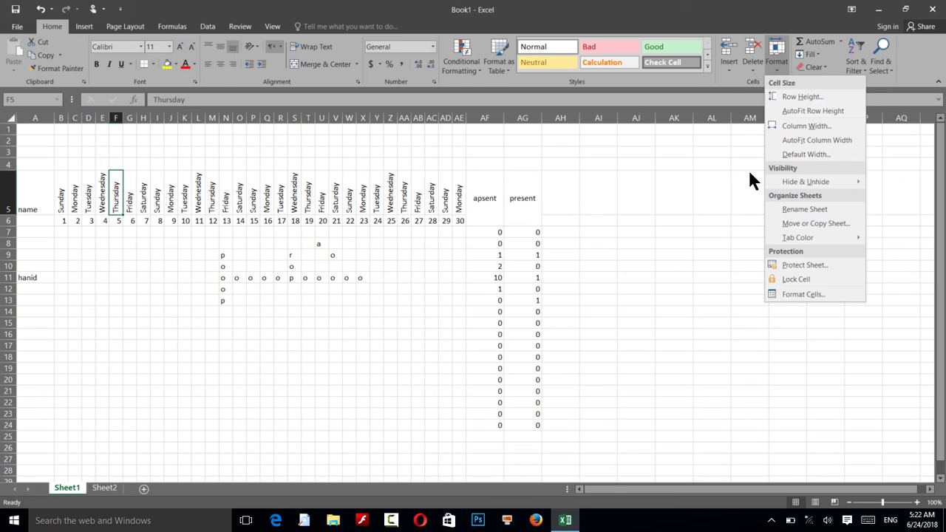
click(691, 237)
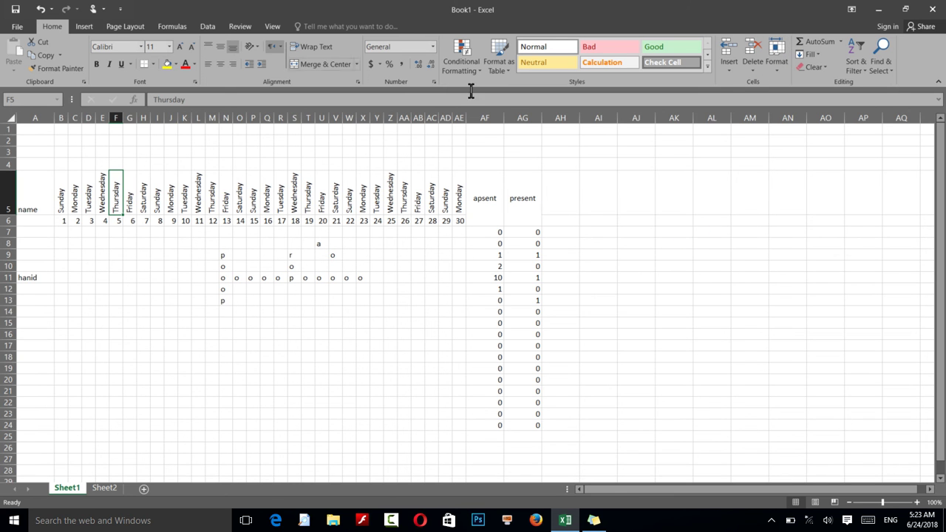
click(776, 67)
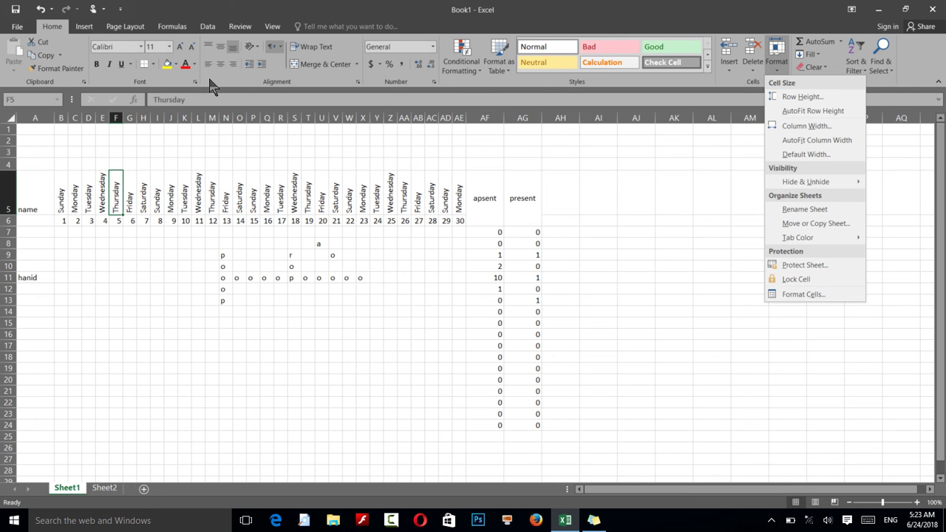
click(795, 296)
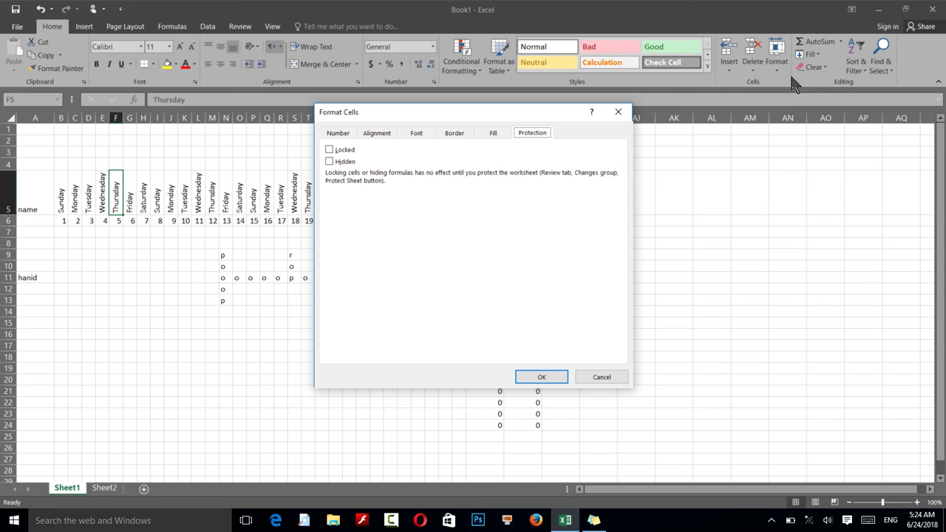
Step: Look through the Fill, Alignment and Number tabs of Format Cells, then close it unchanged
click(493, 135)
click(454, 133)
click(417, 133)
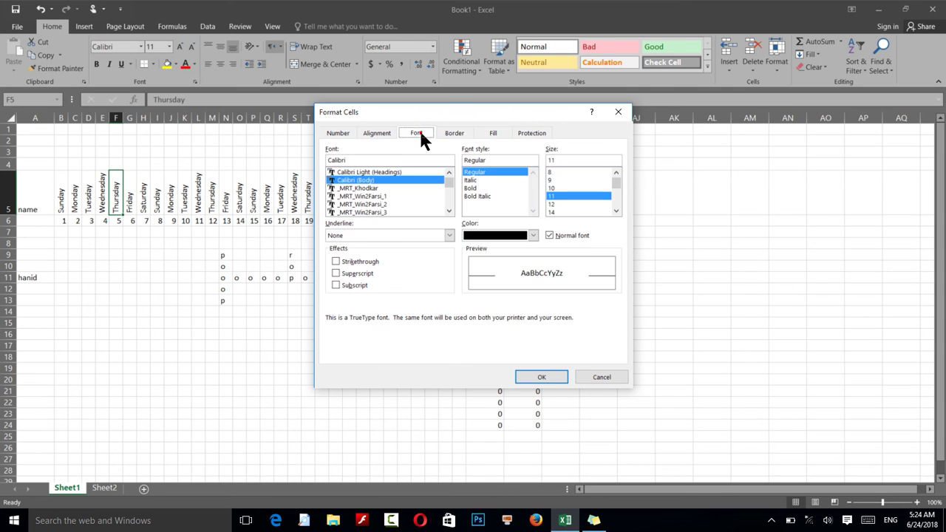
click(379, 133)
click(343, 133)
click(595, 375)
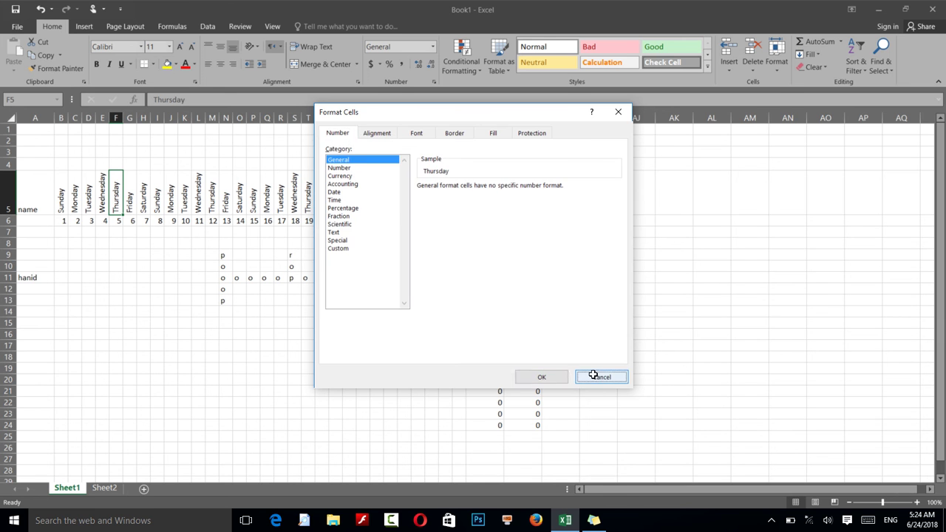
Step: Dismiss the AutoSum list, check cells AH6, AH5 and AI5, then switch to Sheet2
click(839, 43)
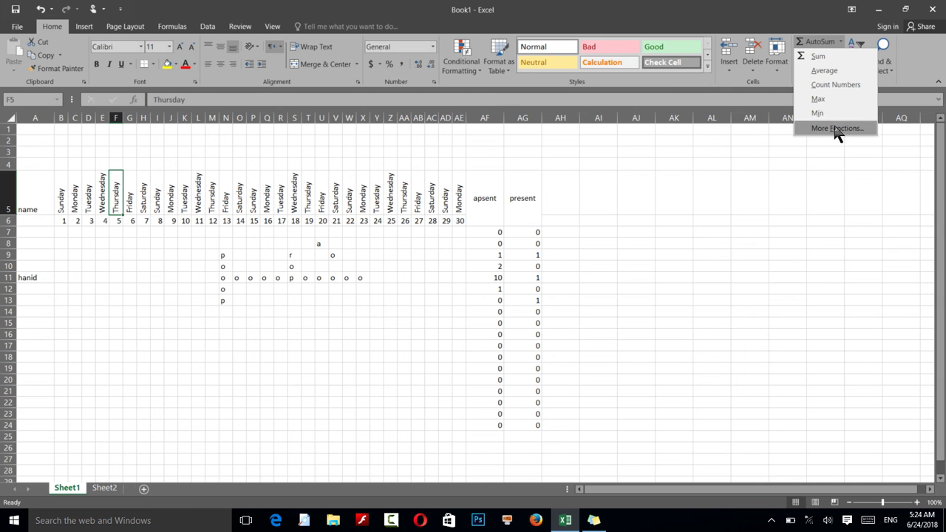
click(703, 234)
click(548, 221)
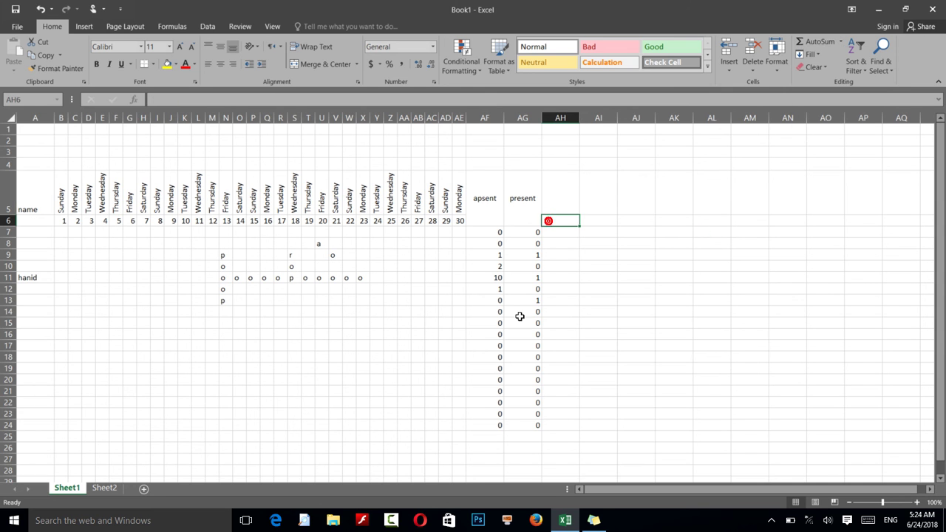
click(555, 202)
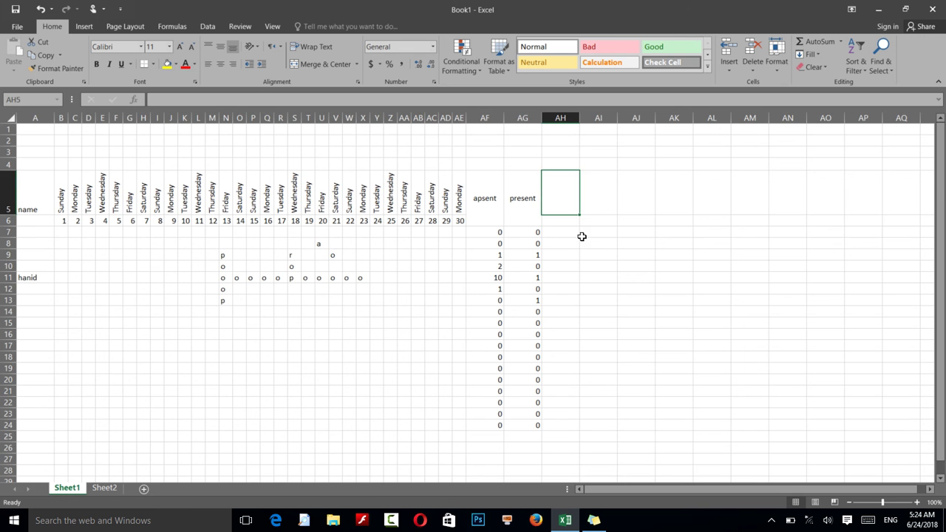
click(604, 205)
click(104, 488)
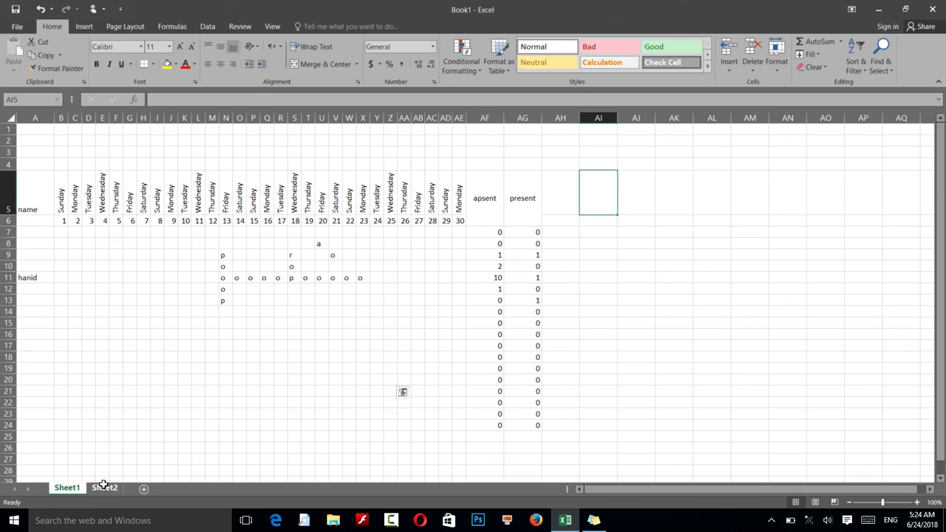
Step: Head C10 'salary' and fill 5000 into every cell of C11:C32
key(Delete)
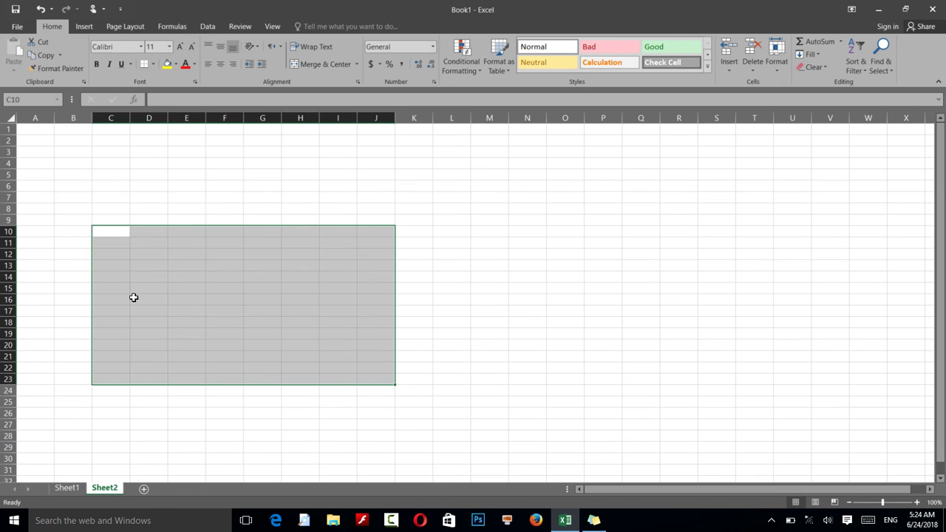
click(110, 223)
text(s)
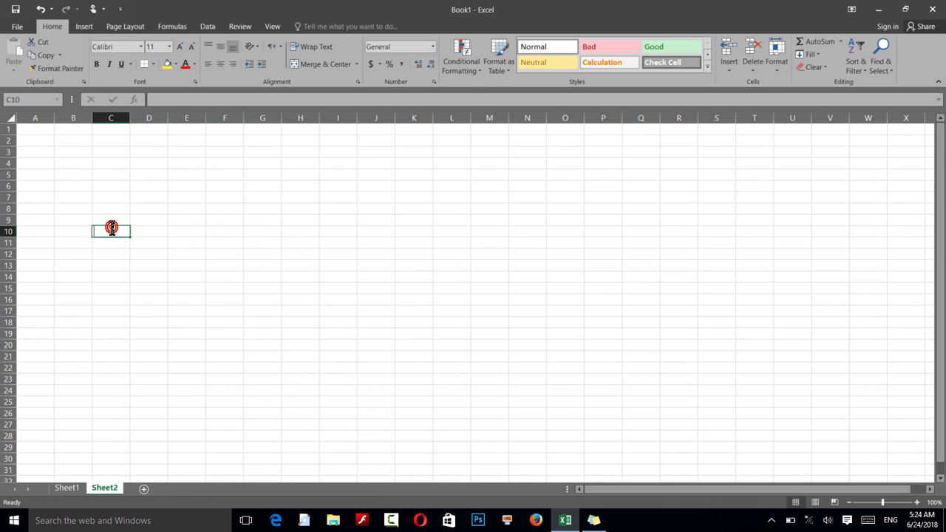
text(alary)
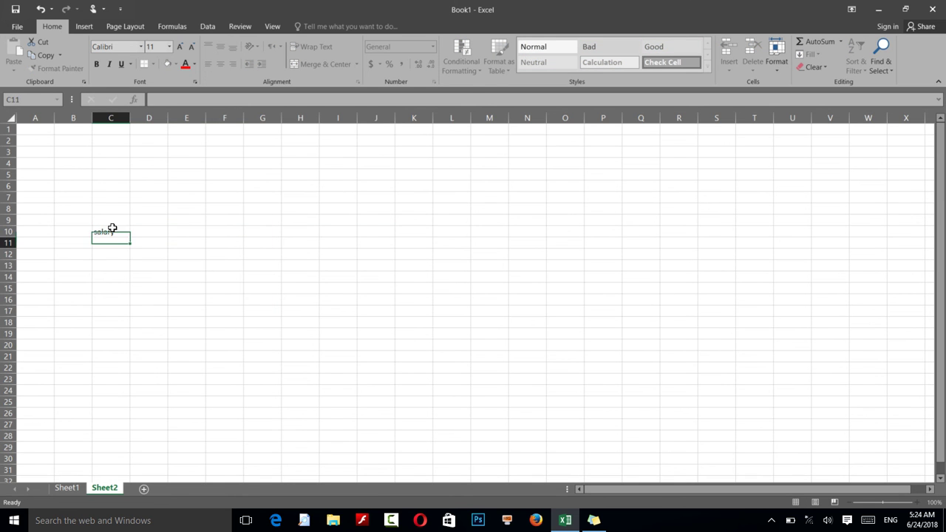
key(Return)
key(shift+Down)
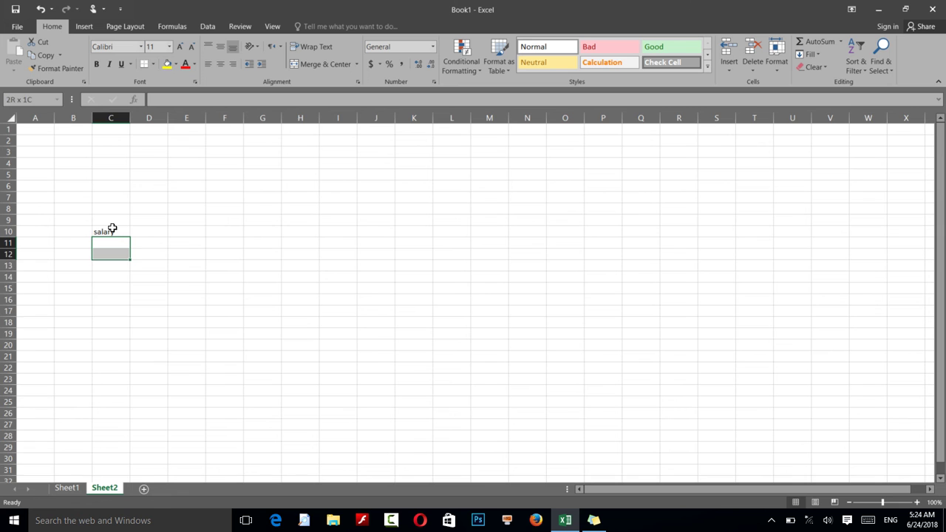
key(shift+Down)
key(shift+Down)
key(shift+Down)
key(shift+Down)
key(shift+Down)
key(shift+Down)
text(5000)
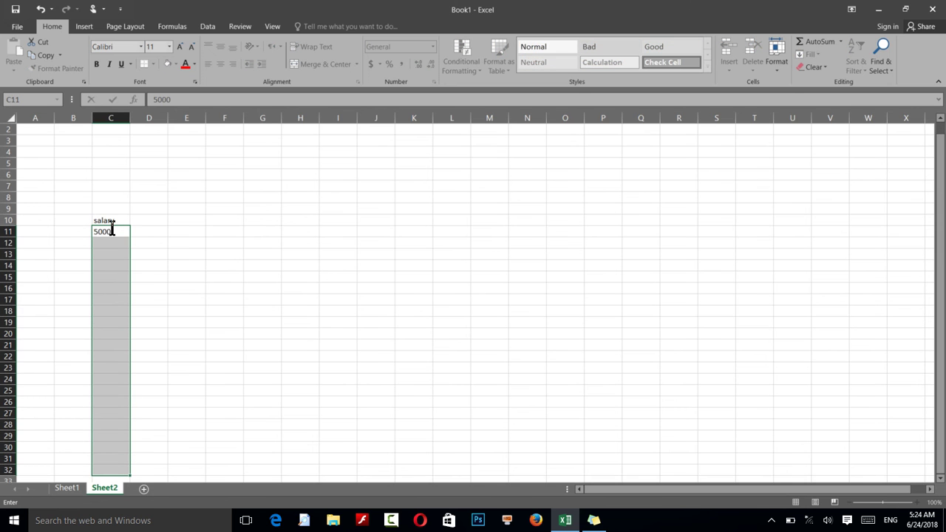
key(ctrl+Return)
Step: Total the salaries with AutoSum Sum in C33, giving 110000
scroll(185, 330, down, 2)
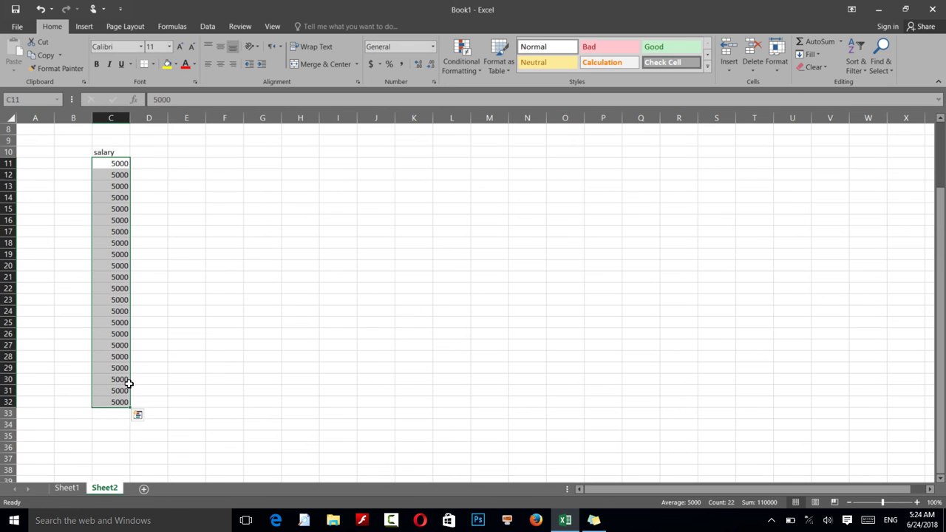
click(118, 413)
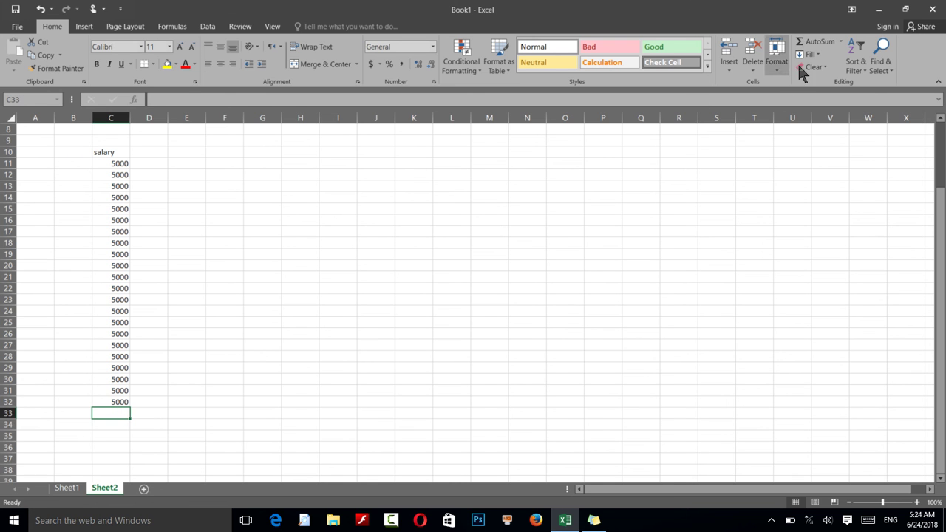
click(841, 43)
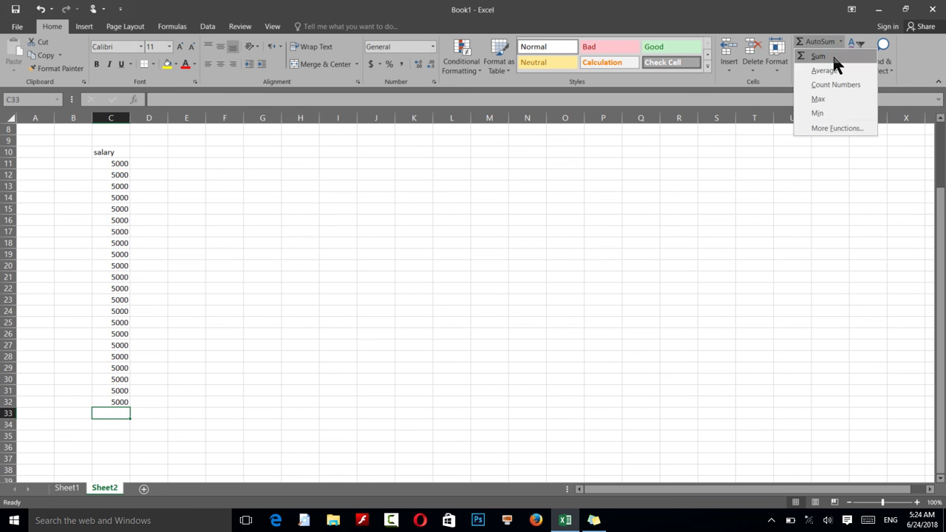
click(818, 57)
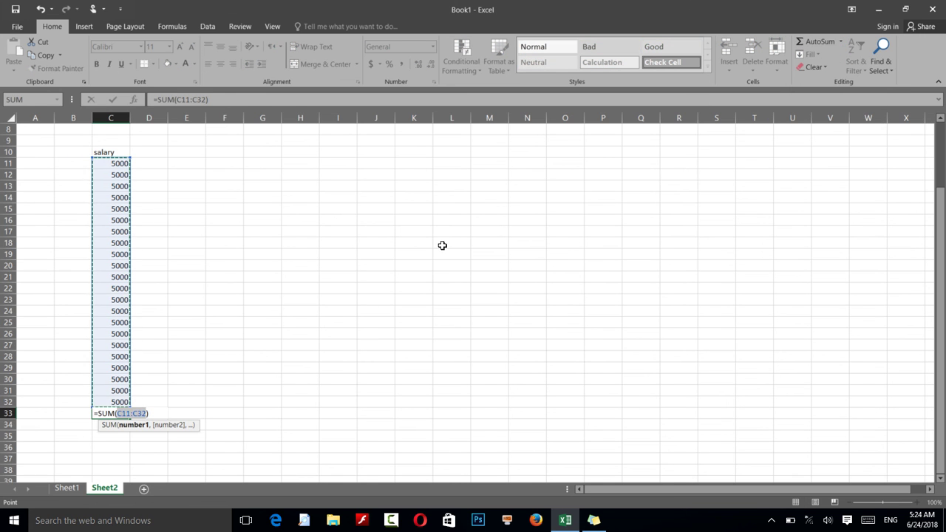
key(Return)
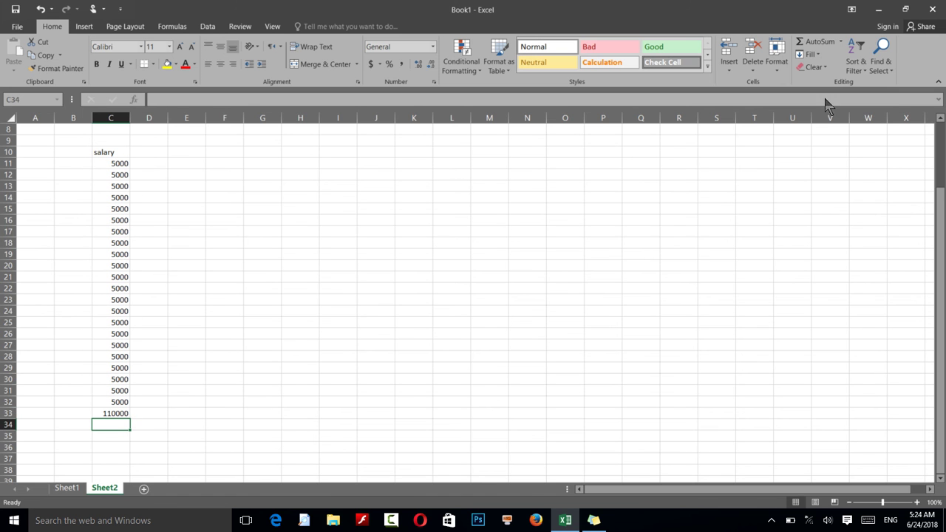
Step: Add an AVERAGE (9565.217) in C34 and a COUNT (24) in C35 below the total
click(840, 42)
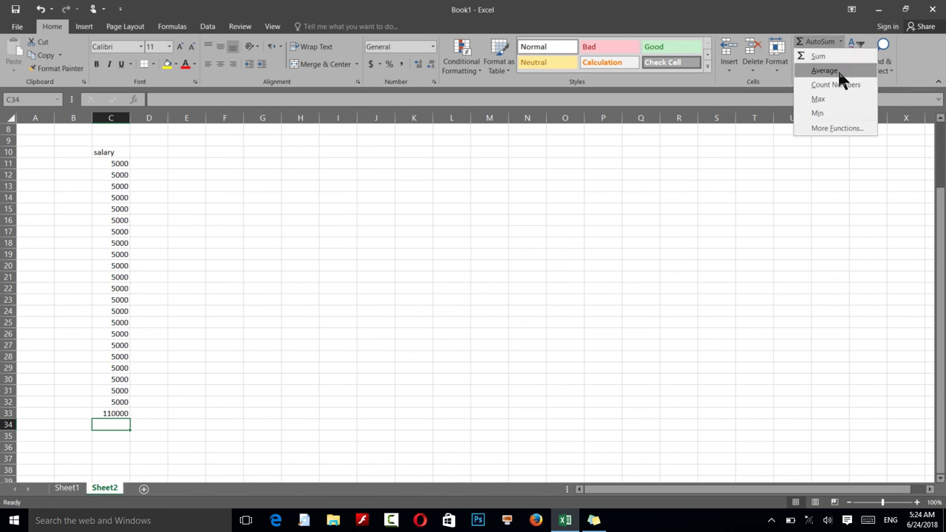
click(825, 70)
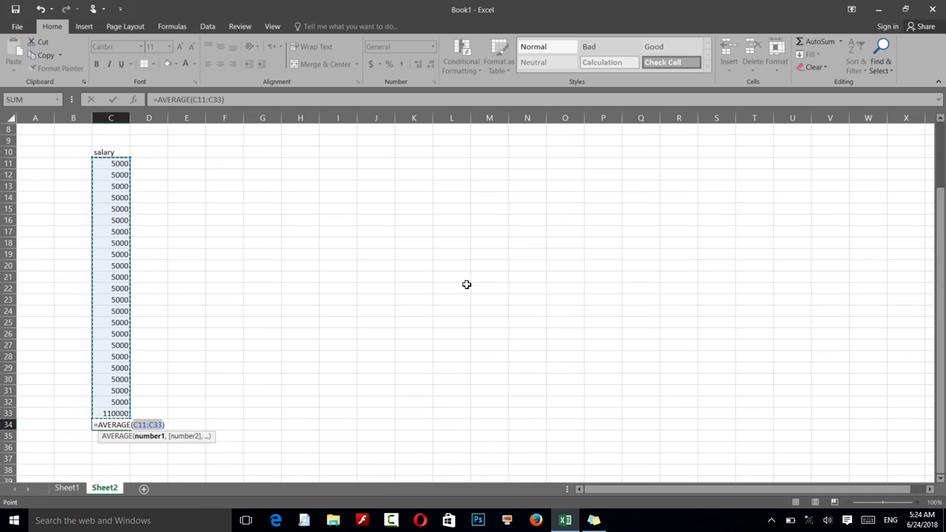
key(Return)
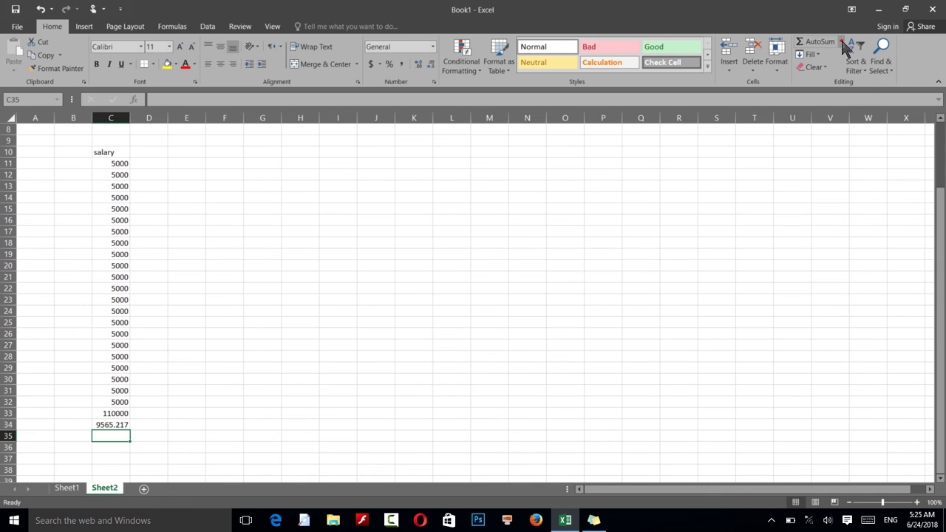
click(841, 42)
click(825, 85)
key(Return)
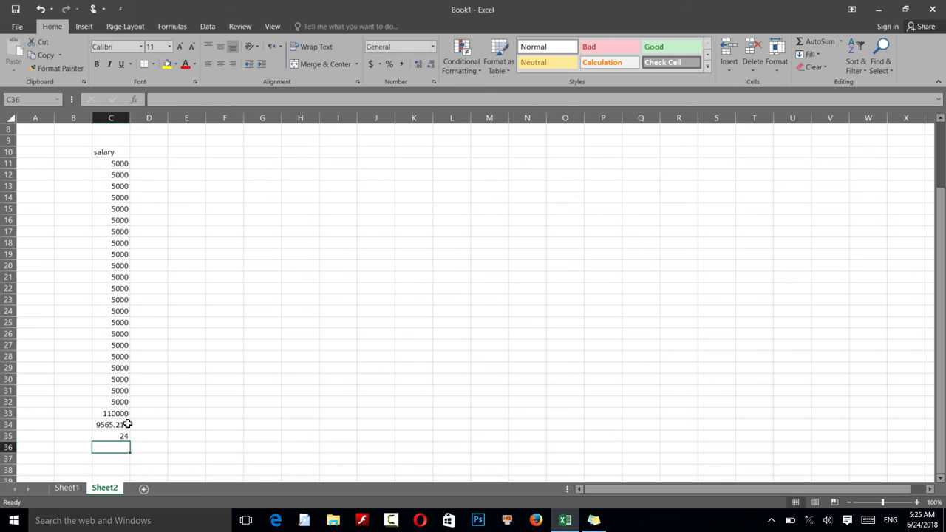
drag(128, 423, 120, 413)
click(120, 440)
key(Return)
Step: Add MAX (110000) in C36 and MIN (24) in C37, then review the column
click(840, 43)
click(828, 97)
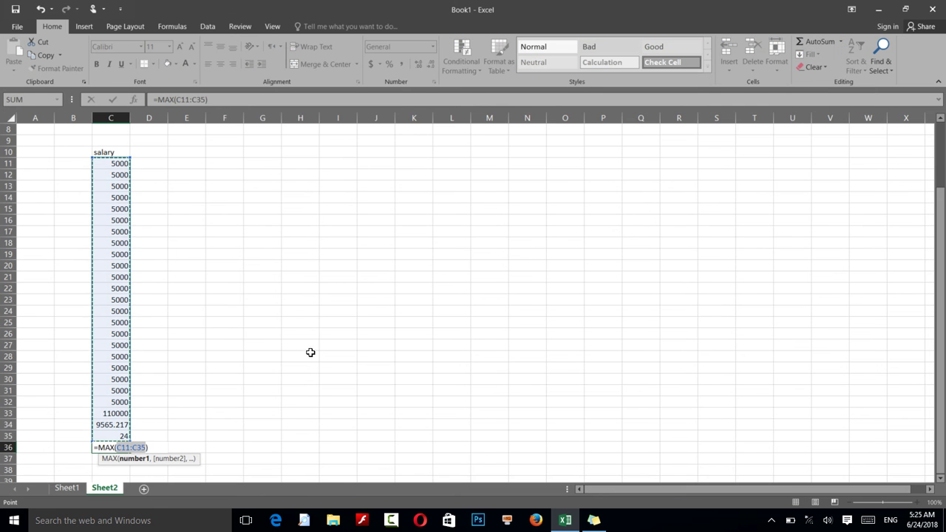
key(Return)
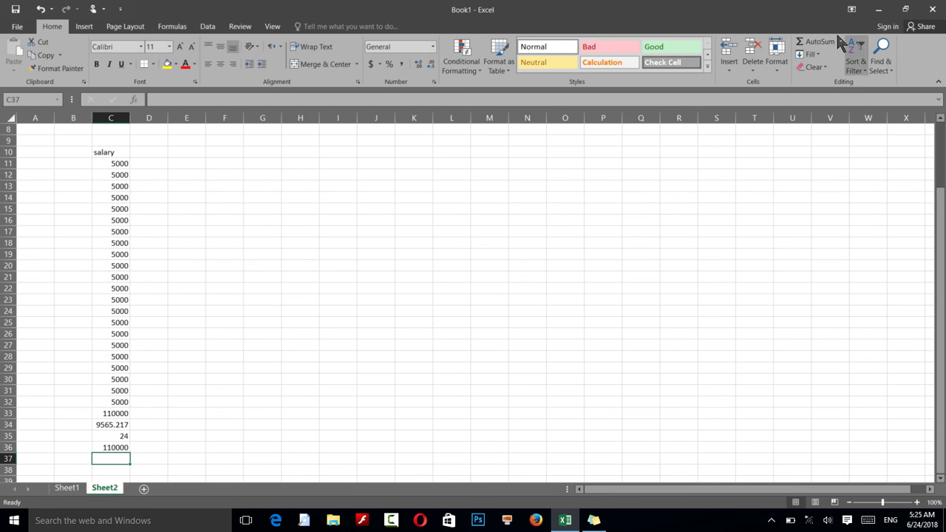
click(840, 43)
click(820, 118)
key(Return)
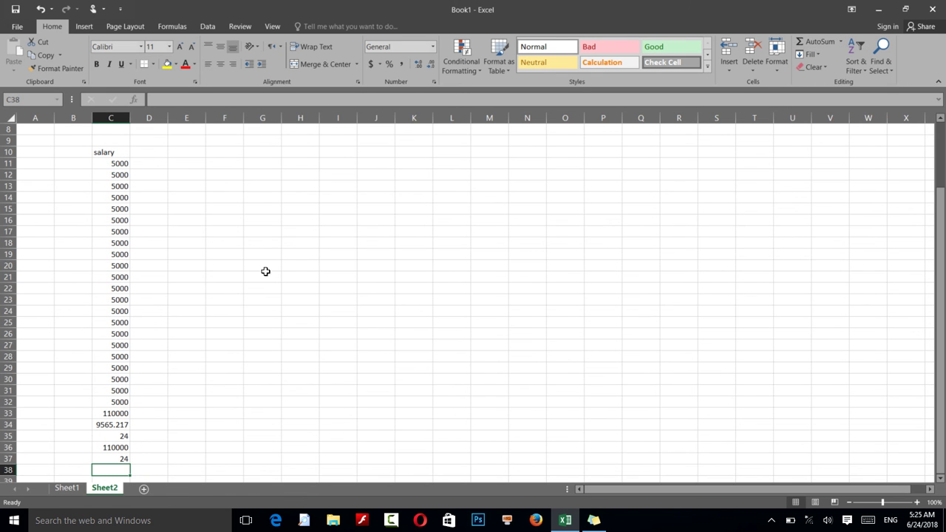
drag(111, 447, 107, 173)
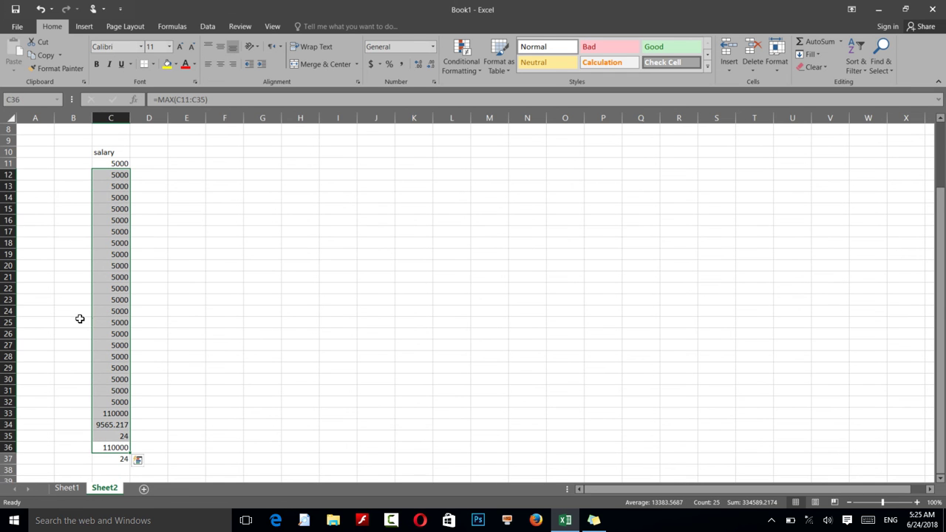
click(111, 456)
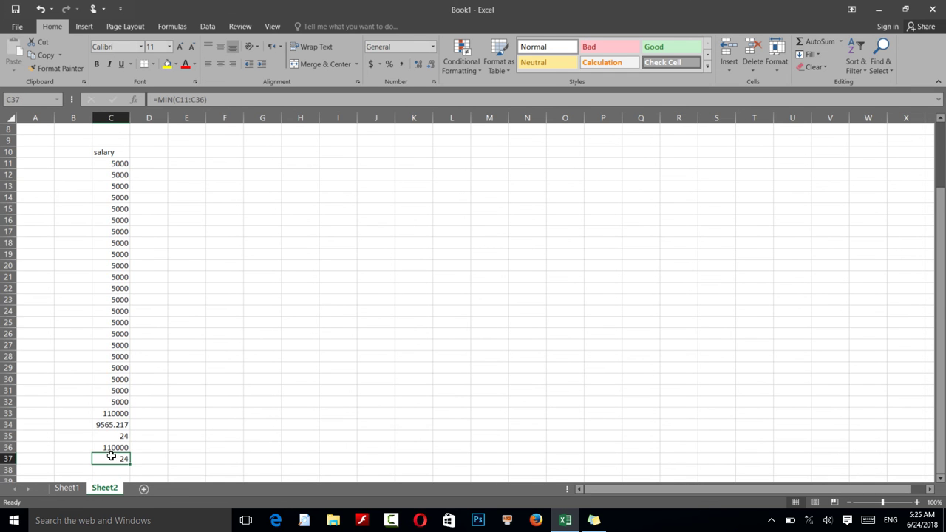
Step: Replace C37 with a Count Numbers formula over C11:C32, returning 22
click(842, 44)
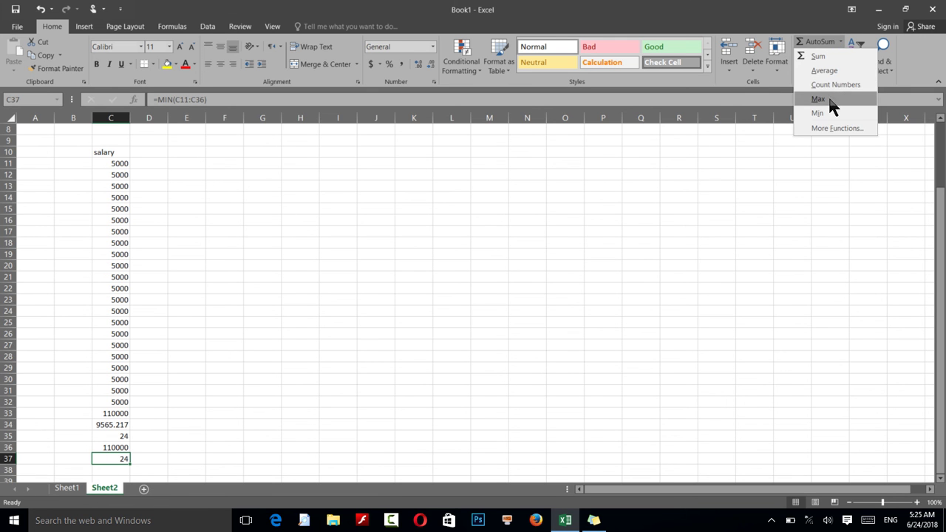
click(833, 90)
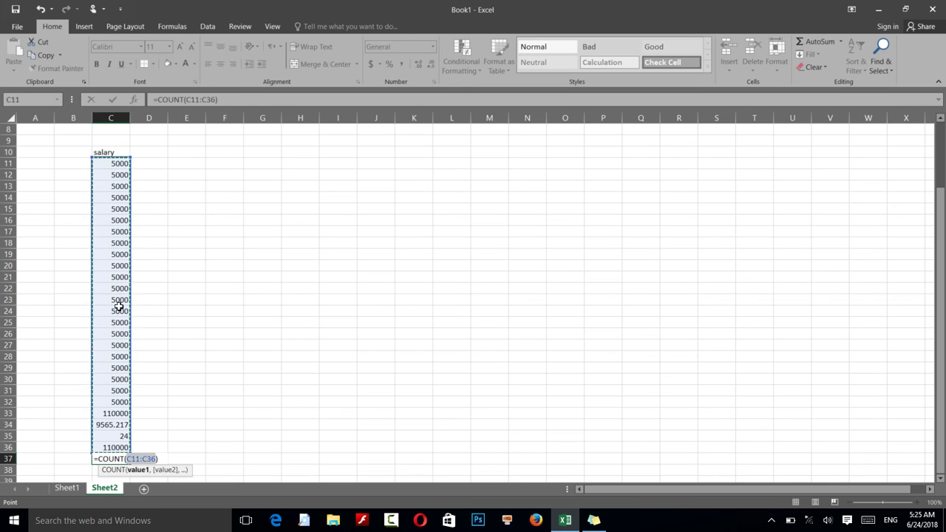
drag(117, 166, 110, 400)
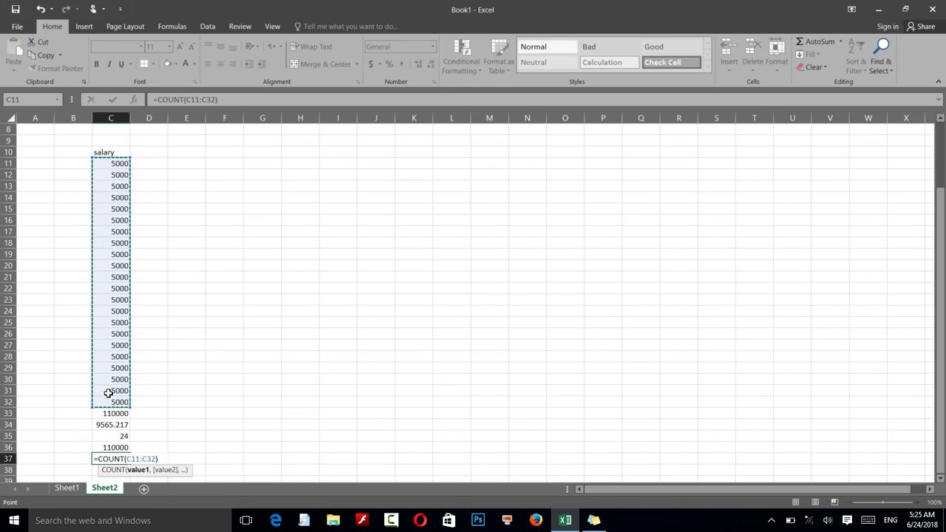
key(Return)
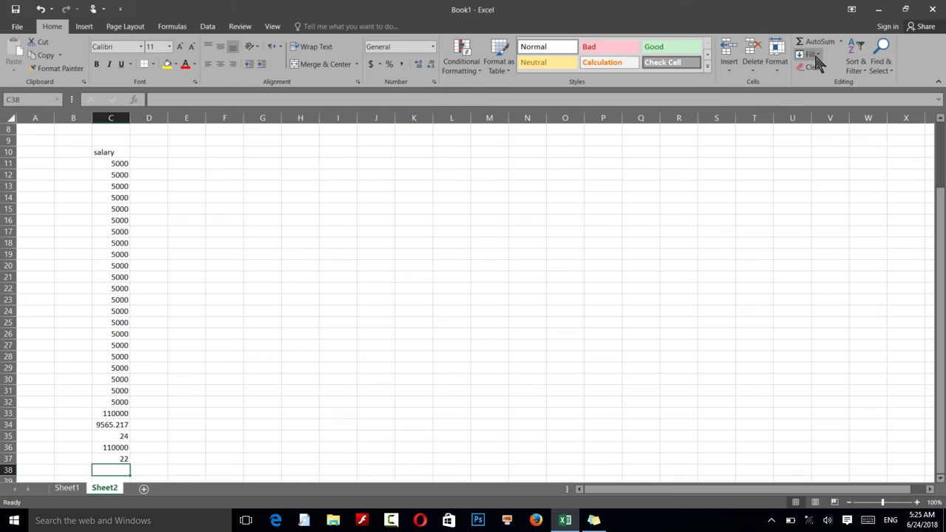
click(841, 42)
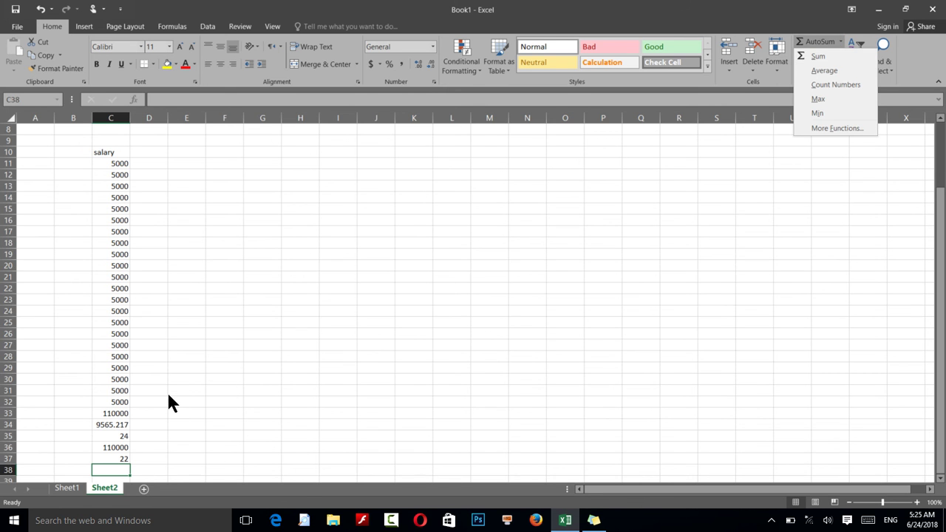
click(122, 469)
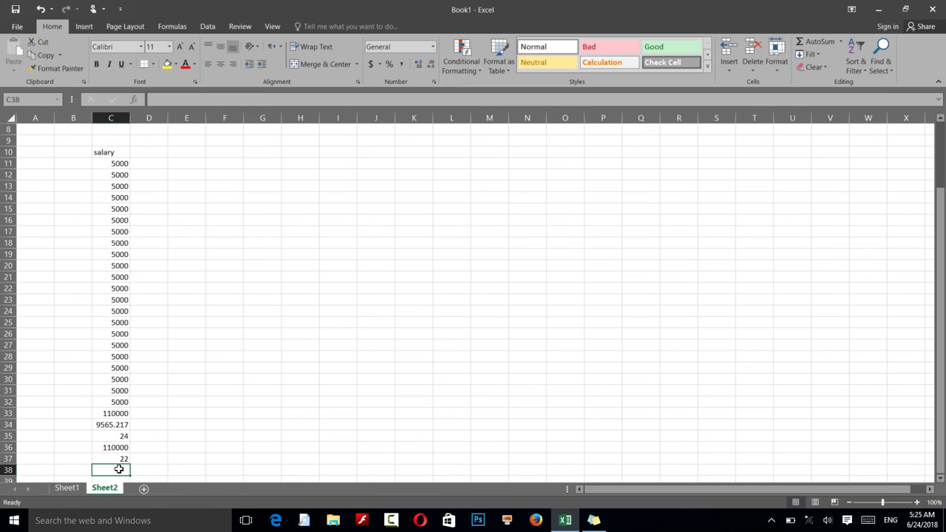
text(=s)
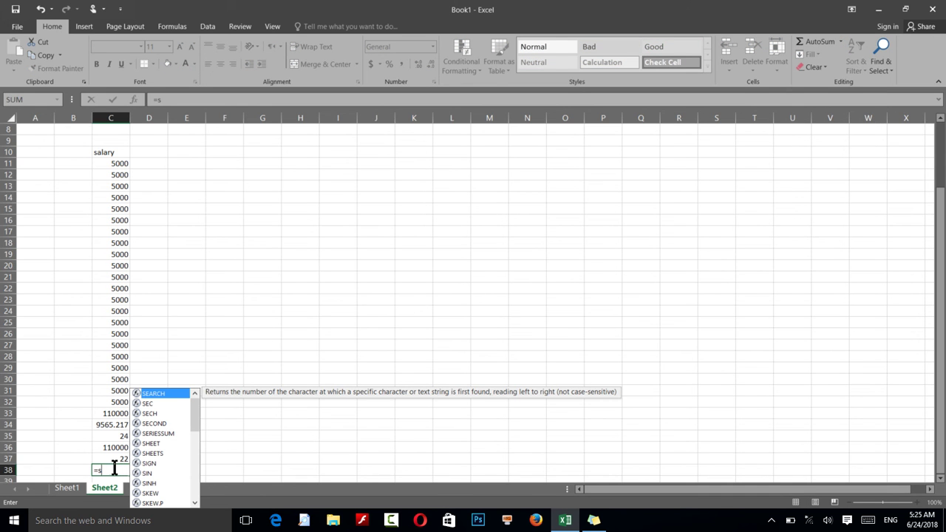
key(BackSpace)
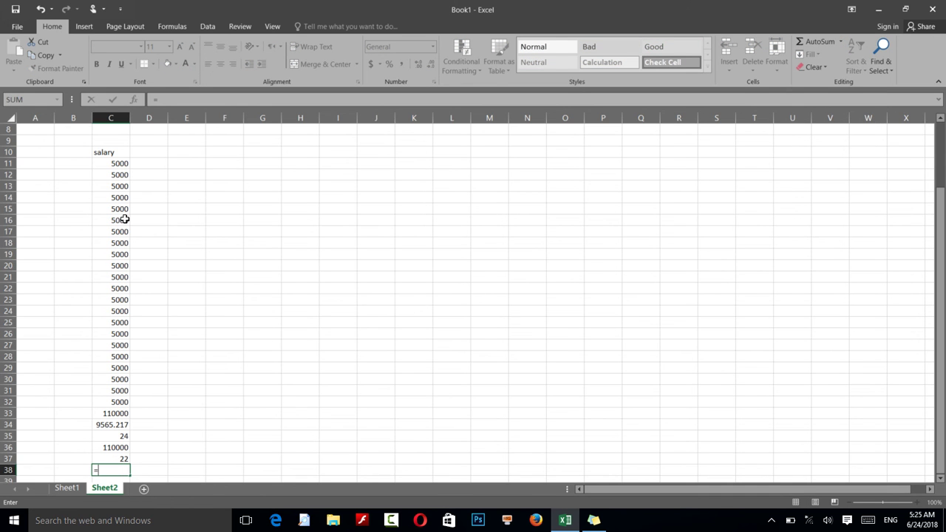
drag(112, 159, 115, 400)
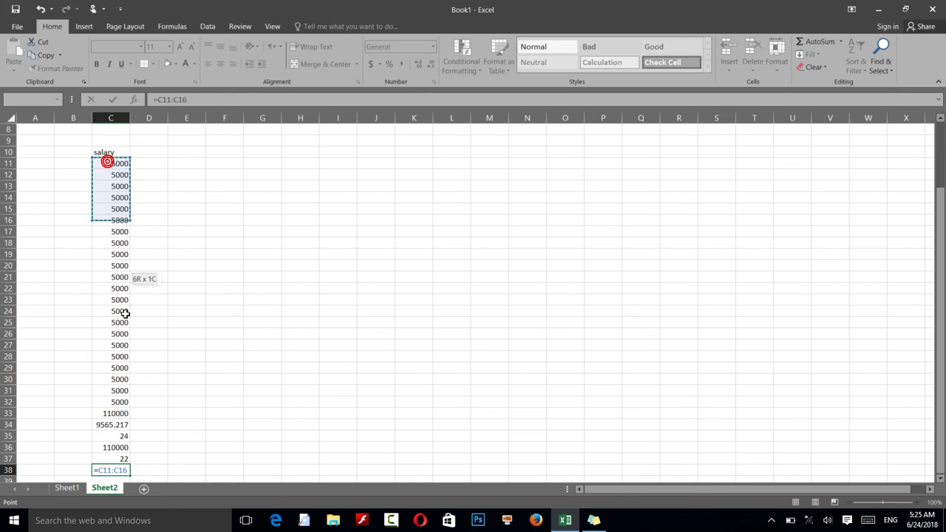
drag(115, 401, 116, 423)
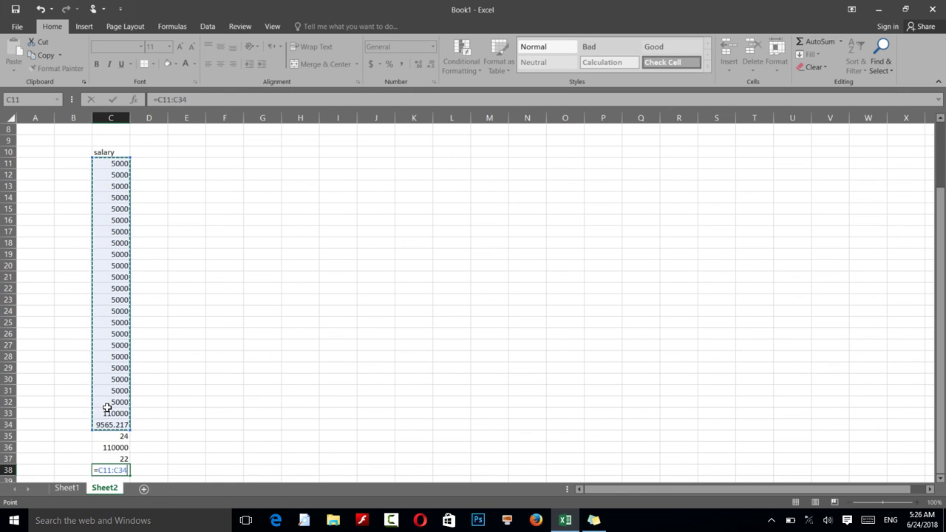
text(-10000000)
key(Return)
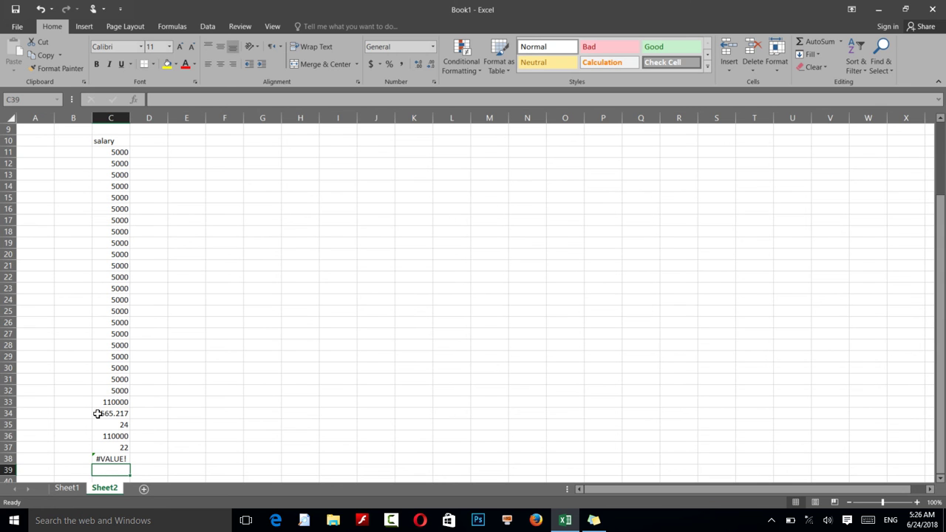
click(100, 459)
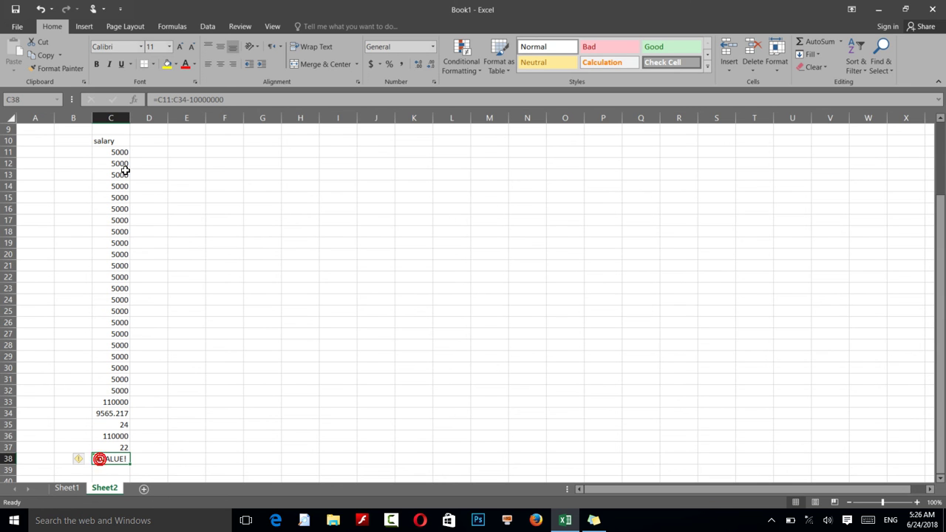
double_click(130, 118)
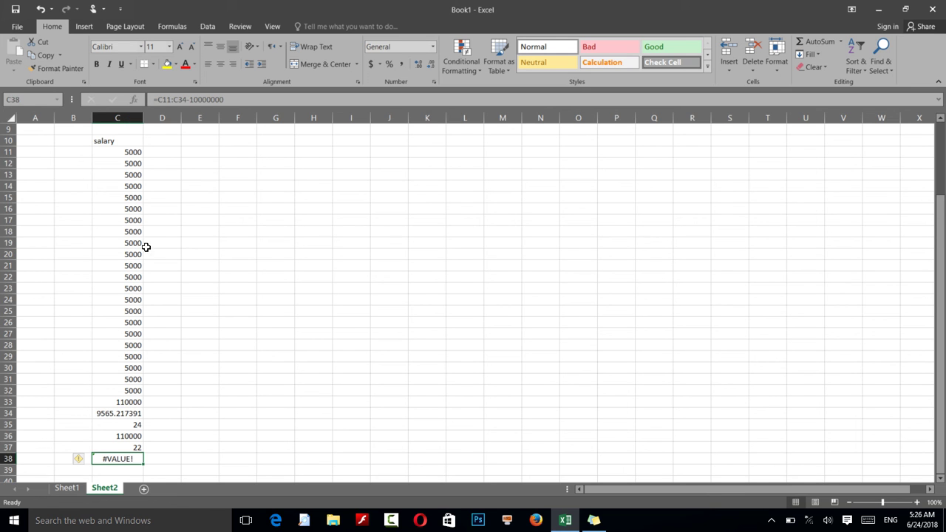
Step: Rewrite C38 as =C33-4000 so it shows 106000, then select C11:C28
click(116, 413)
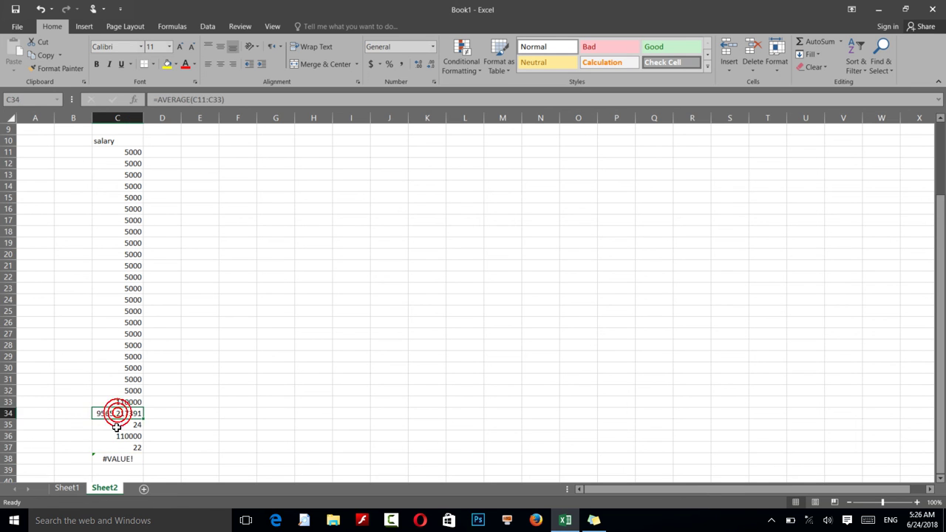
click(115, 459)
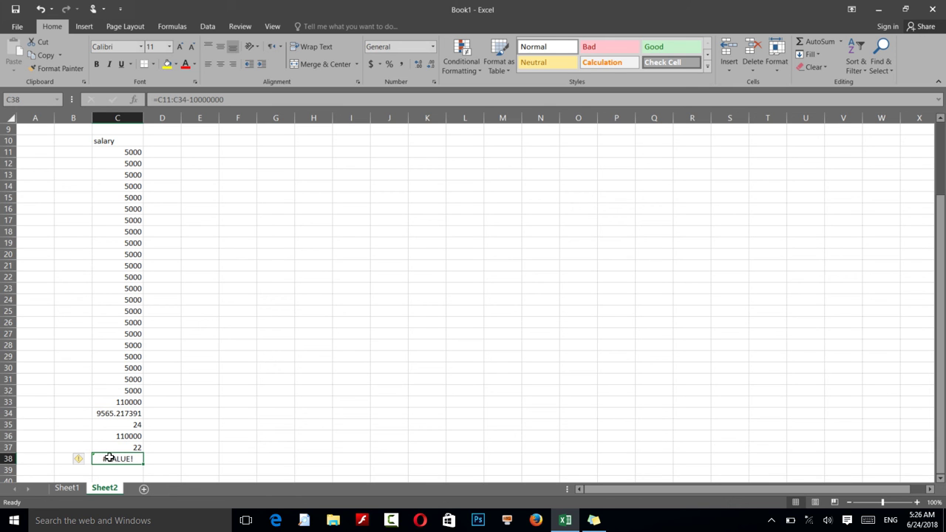
text(=s)
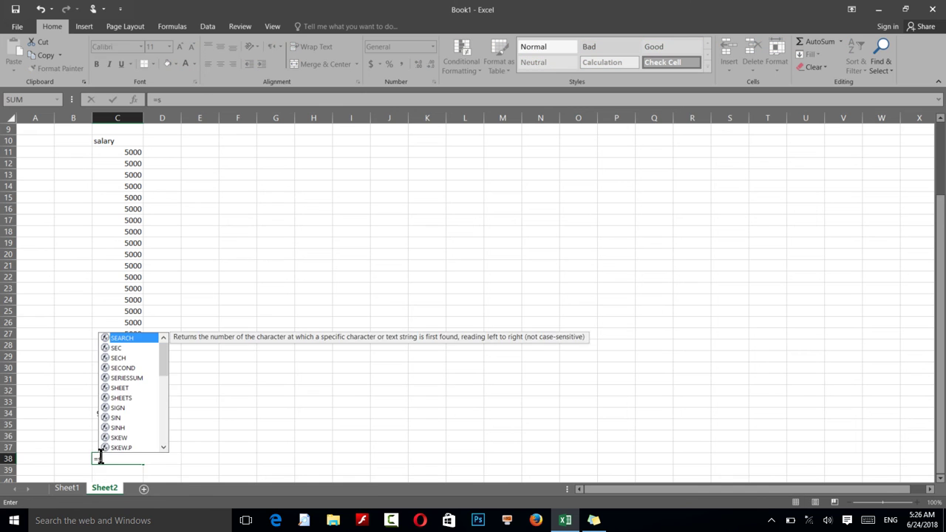
key(BackSpace)
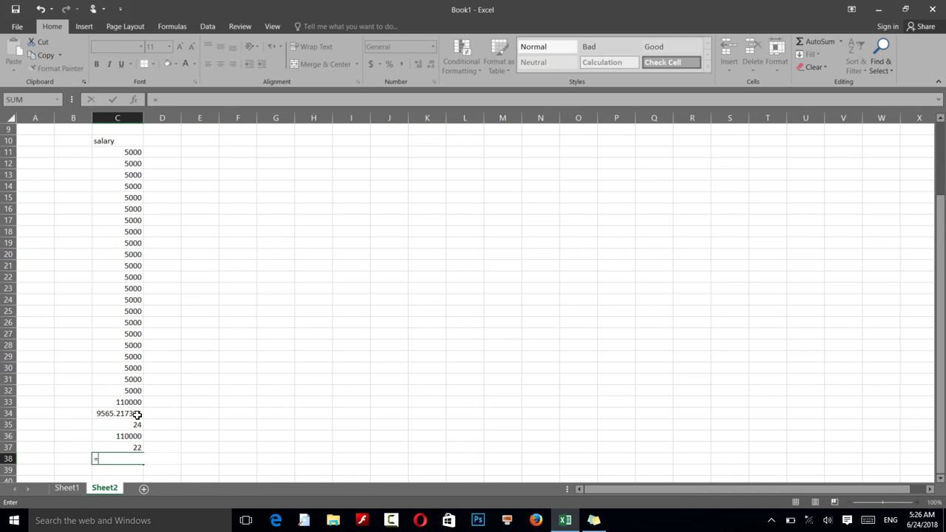
click(130, 405)
text(-)
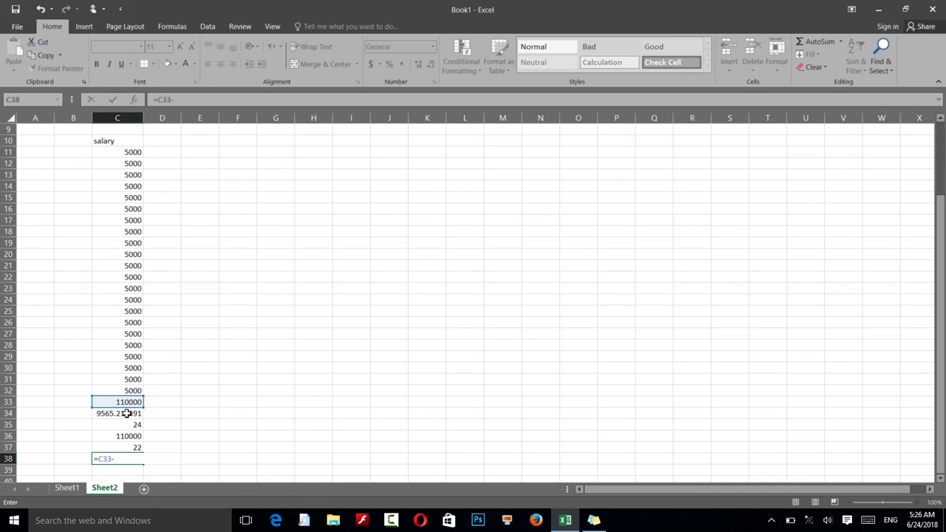
text(000)
key(Return)
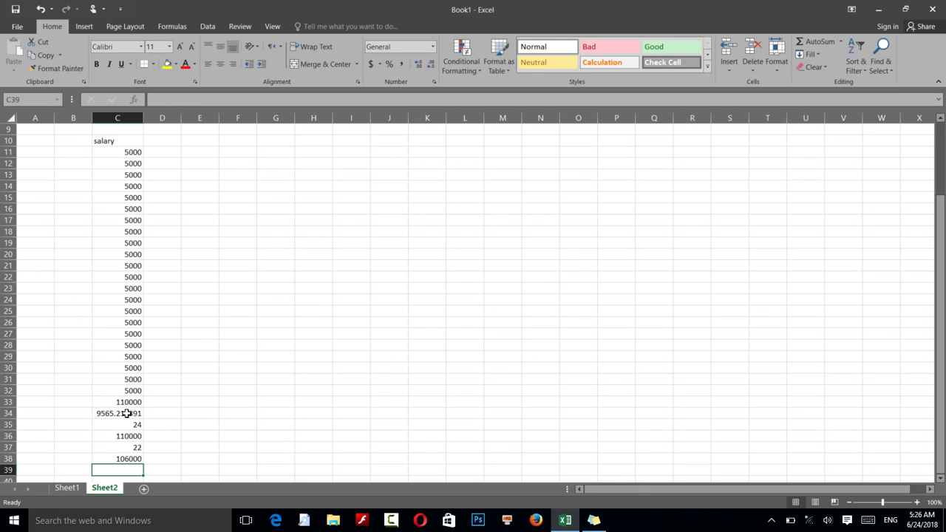
drag(97, 152, 132, 339)
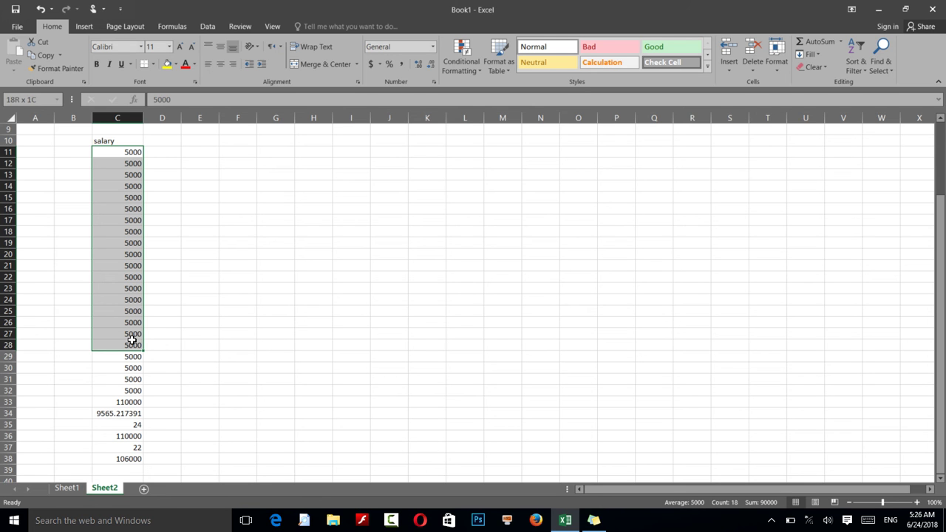
drag(131, 338, 132, 338)
click(108, 457)
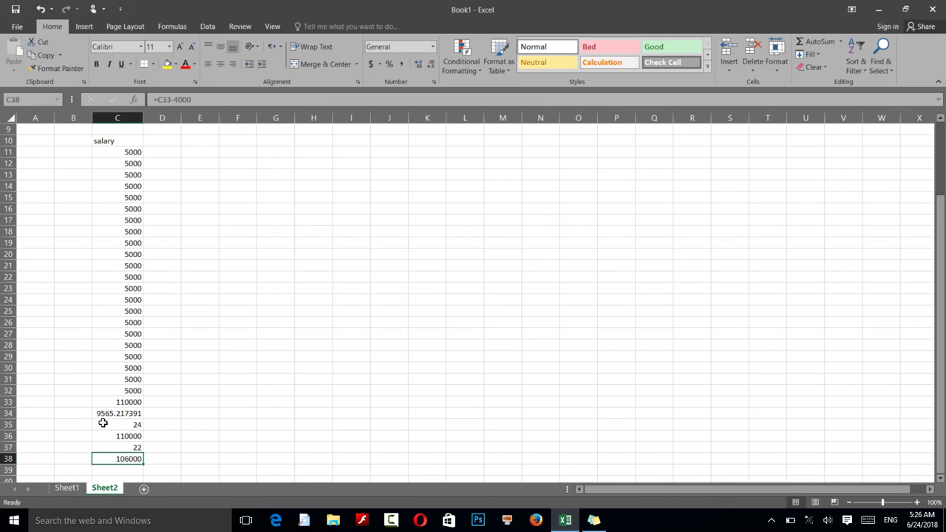
click(840, 43)
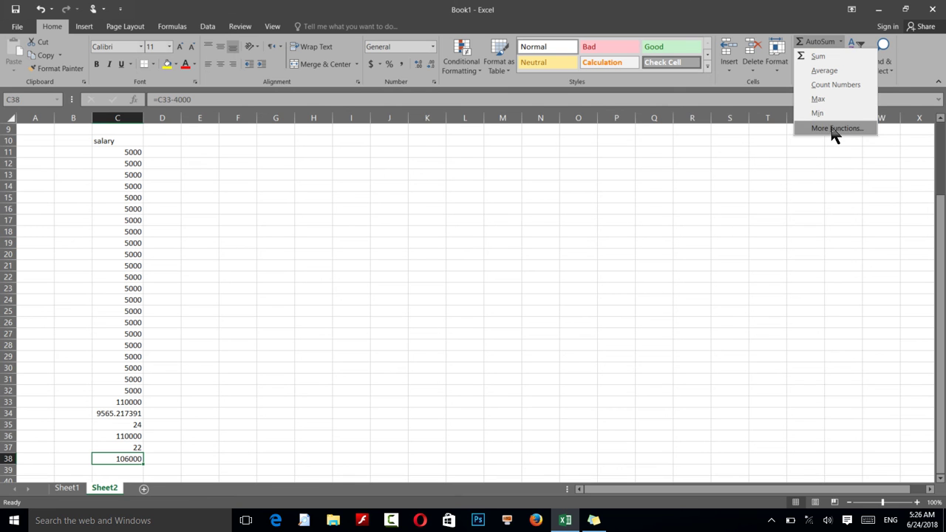
click(620, 206)
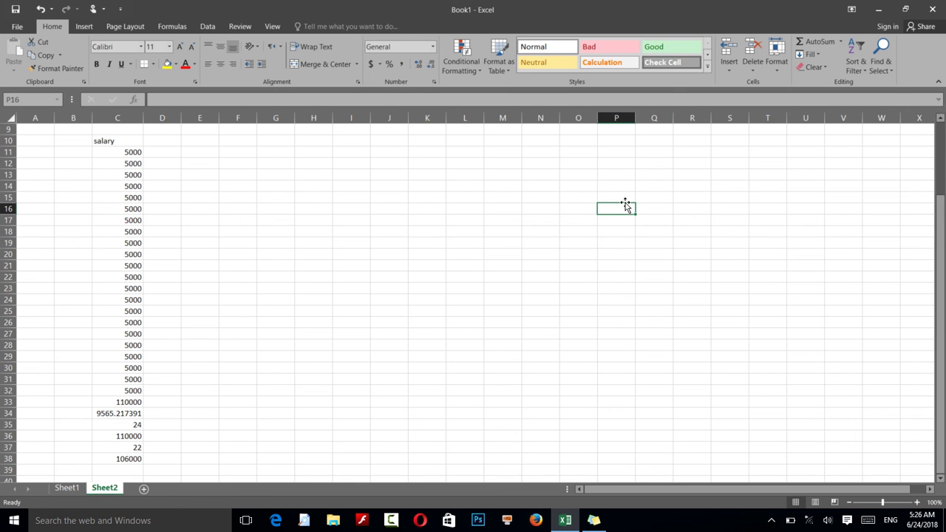
key(shift+F3)
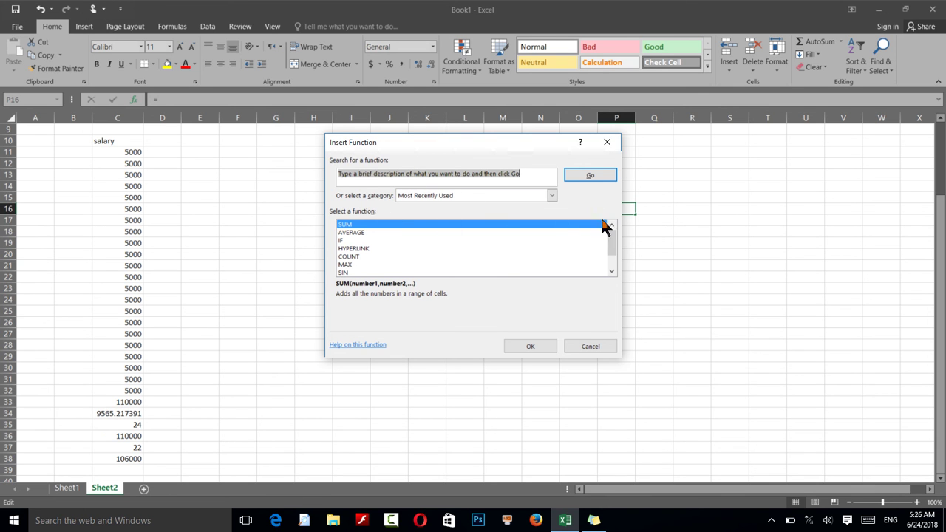
drag(608, 235, 606, 263)
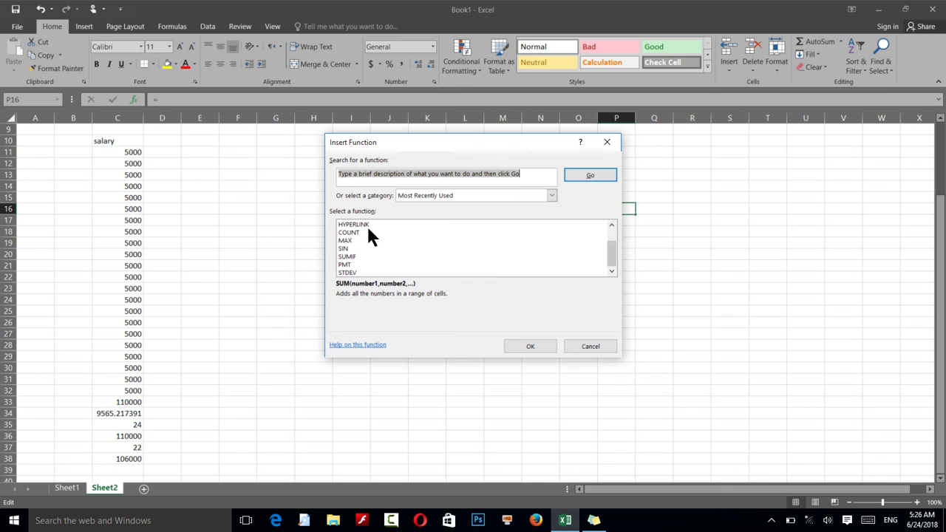
click(357, 224)
click(359, 232)
click(366, 223)
click(359, 232)
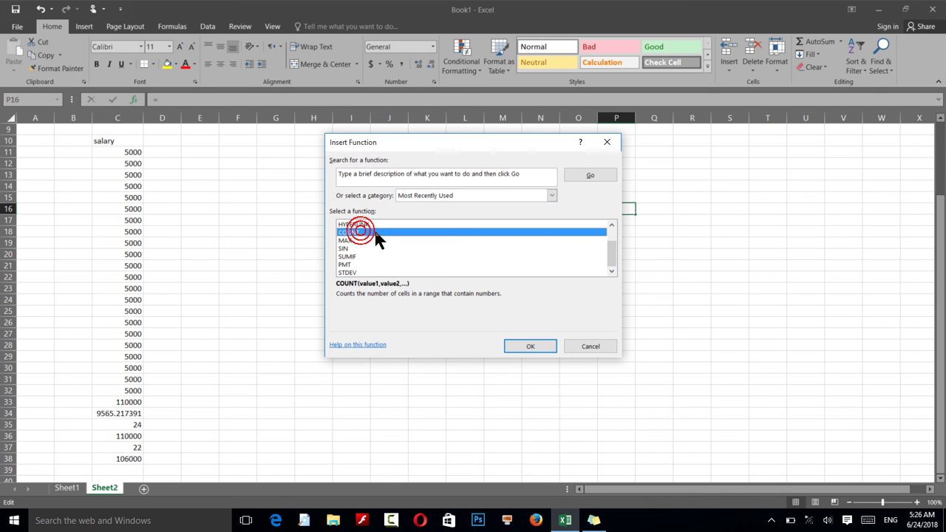
click(355, 240)
click(351, 248)
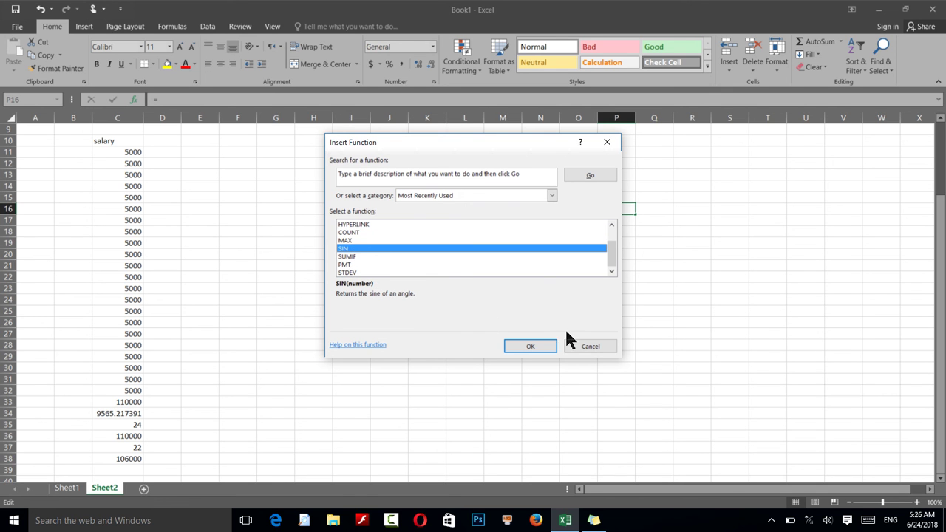
click(579, 348)
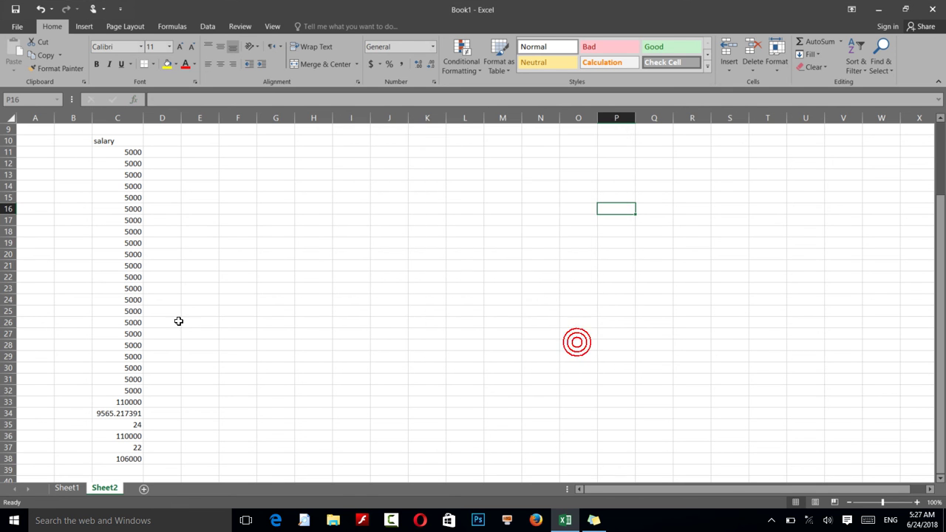
scroll(177, 321, up, 2)
Step: On Sheet1, clear the apsent/present counts in AF7:AG25 and start a function in AF7
click(66, 489)
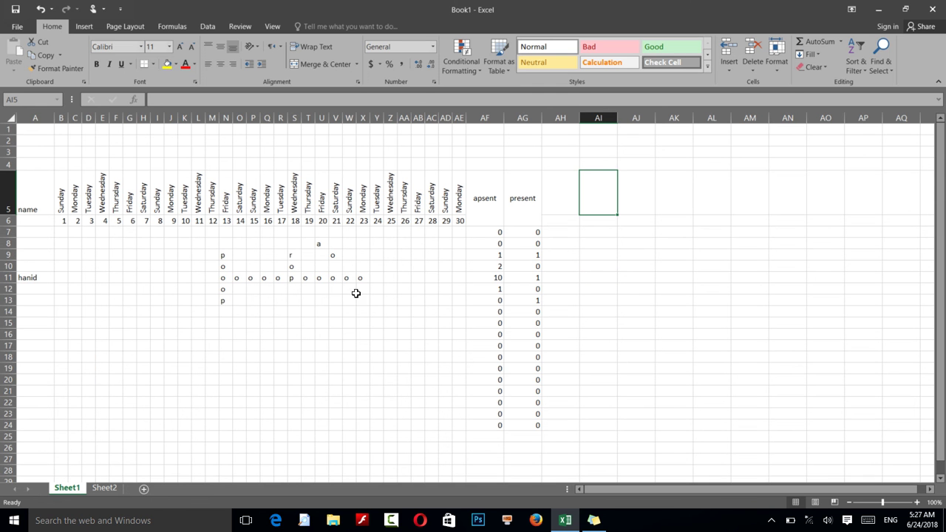
drag(482, 235, 543, 436)
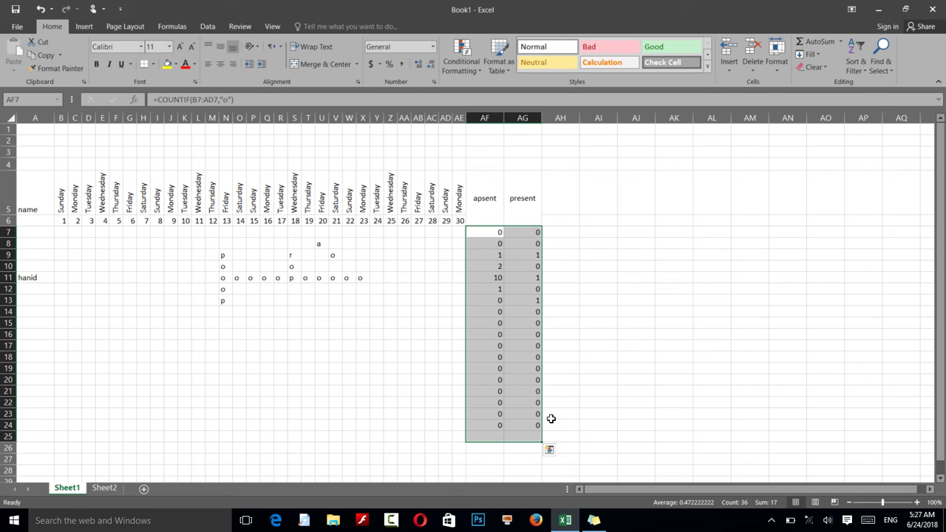
key(Delete)
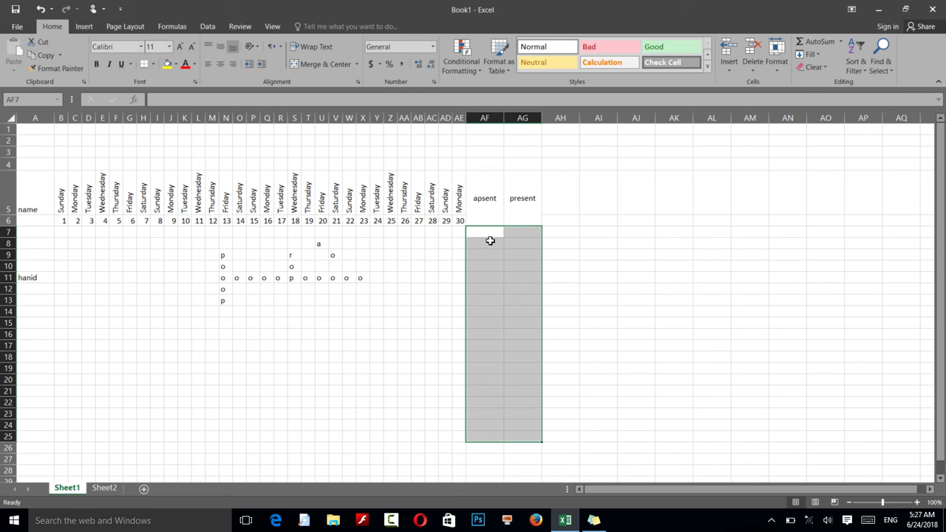
click(489, 235)
key(shift+F3)
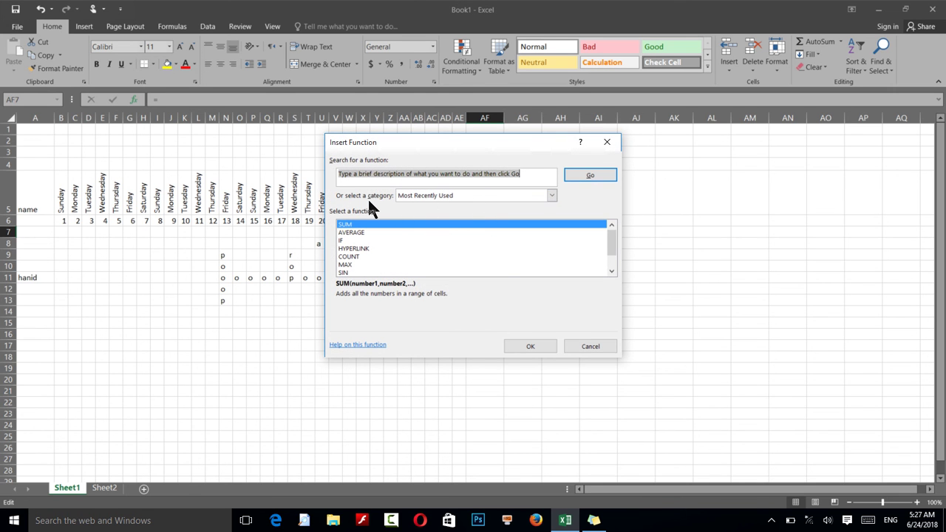
Step: List all functions in Insert Function and choose COUNTIF for AF7
click(415, 197)
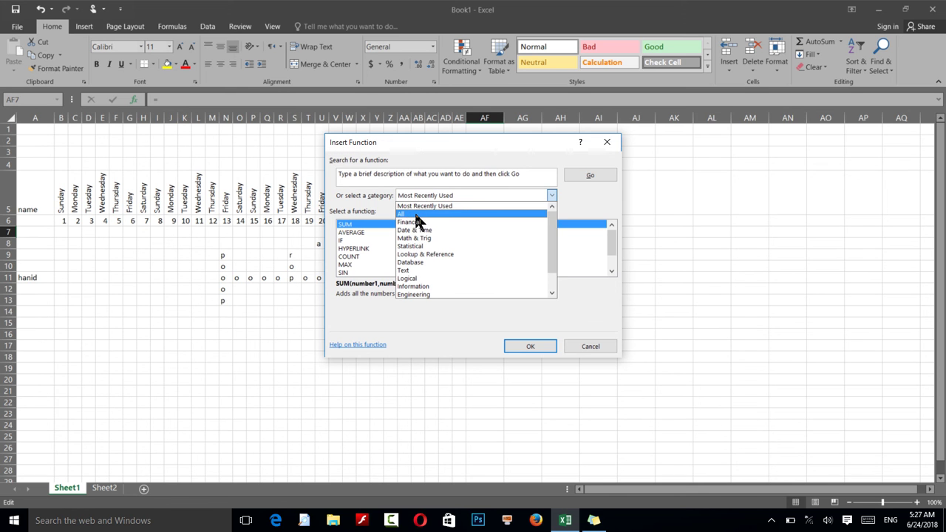
click(416, 214)
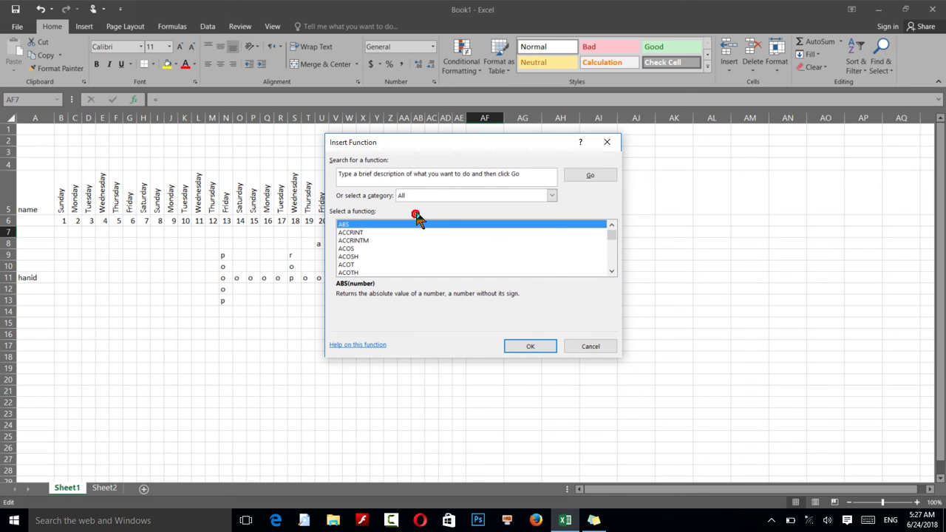
click(363, 240)
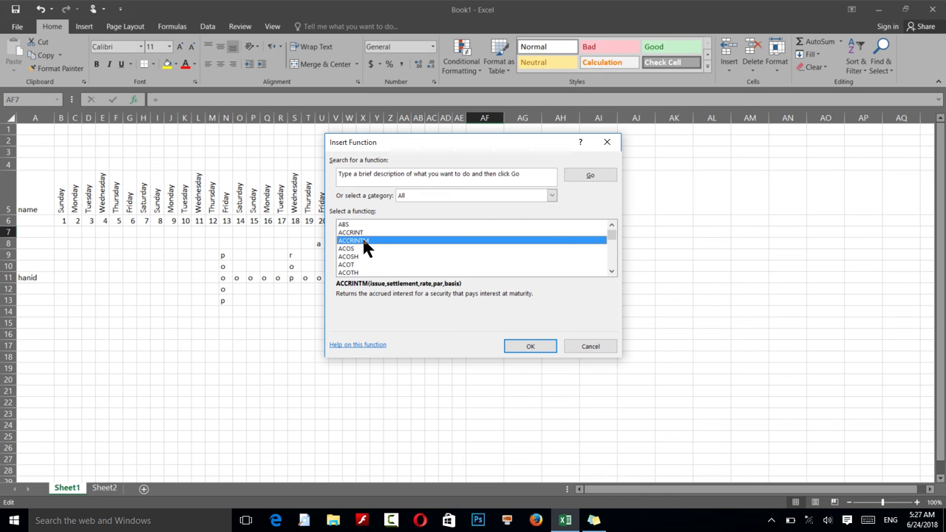
key(c)
key(Down)
key(Down)
key(Down)
key(Down)
key(Down)
key(Down)
key(Down)
key(Down)
key(Down)
key(Down)
key(Down)
key(Down)
key(Down)
key(Down)
key(Down)
key(Down)
key(Down)
key(Down)
key(Down)
key(Down)
key(Down)
key(Down)
key(Down)
key(Down)
key(Down)
key(Down)
key(Down)
key(Down)
key(Down)
key(Down)
key(Down)
key(Down)
key(Down)
key(Down)
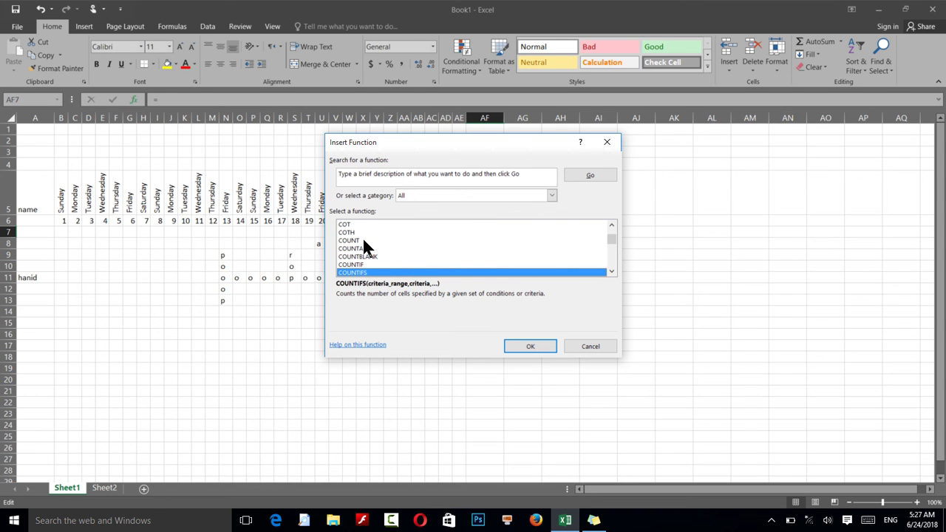
key(Up)
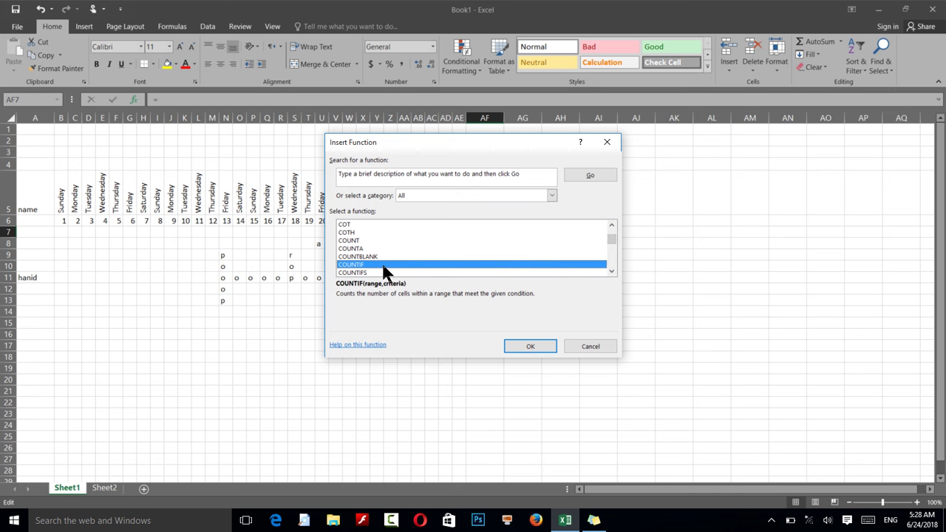
click(530, 348)
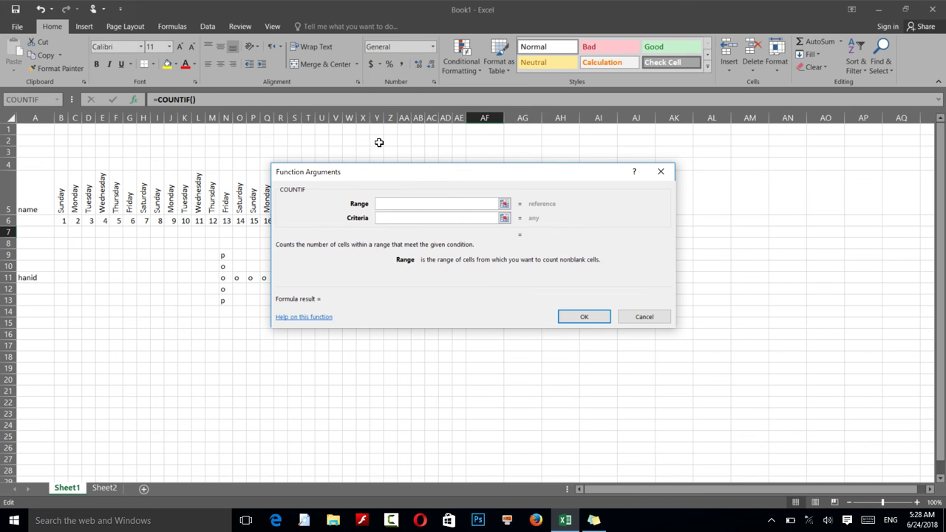
Step: Set COUNTIF's range to B7:AE7 and criteria "o", completing =COUNTIF(B7:AE7,"o") in AF7
click(503, 203)
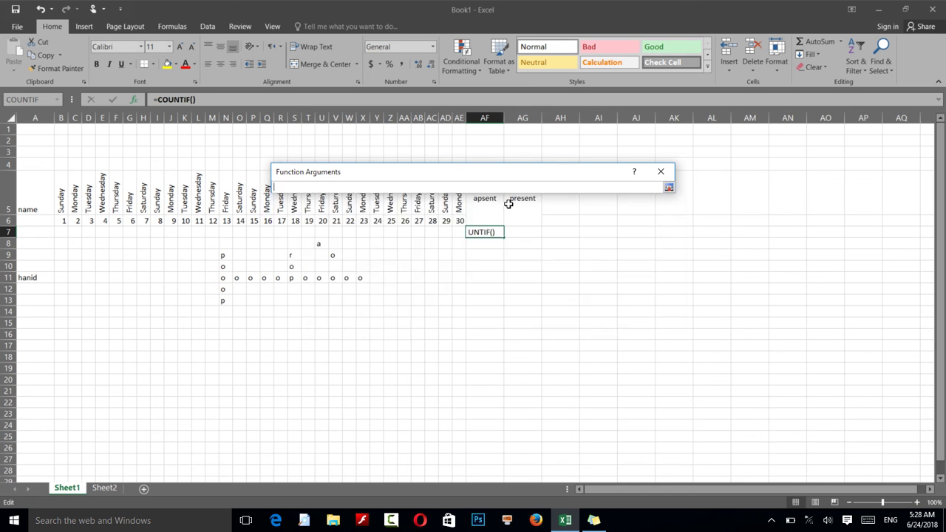
drag(498, 170, 646, 146)
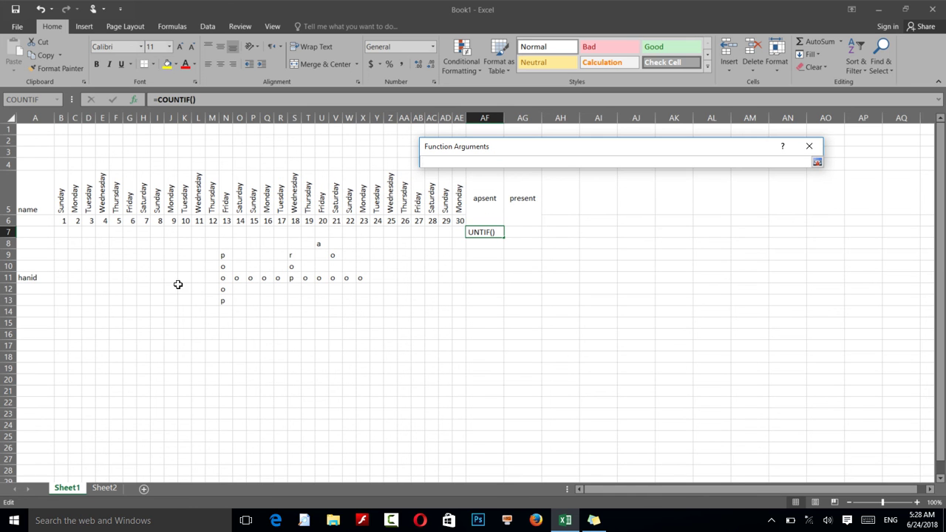
click(65, 230)
drag(65, 230, 447, 229)
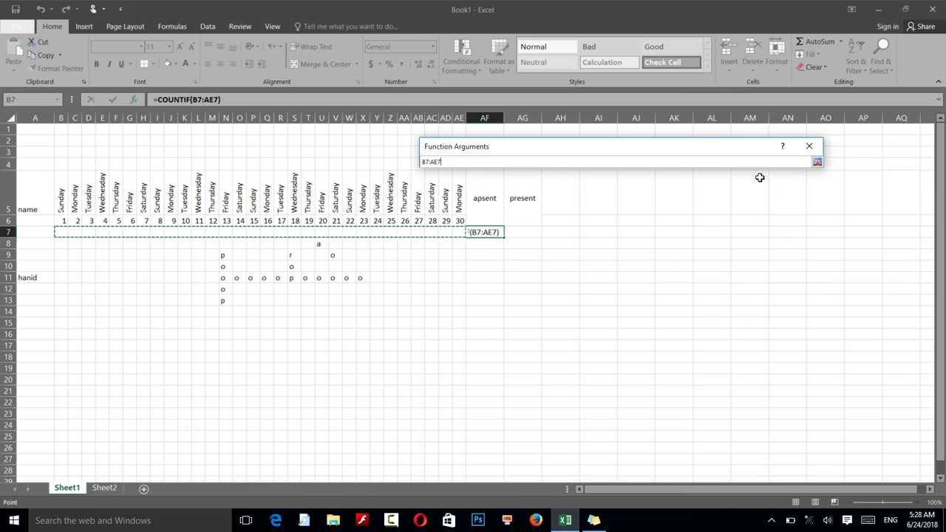
click(817, 162)
click(533, 193)
text(o)
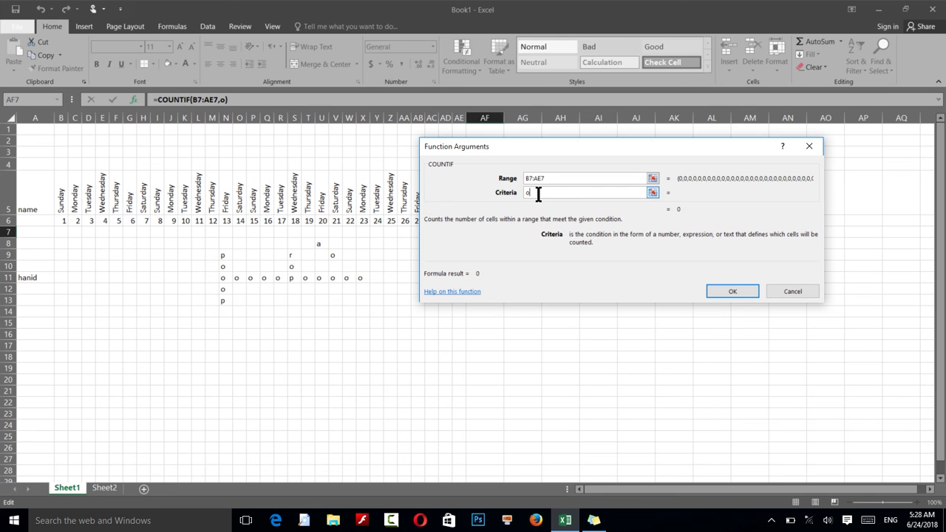
click(718, 289)
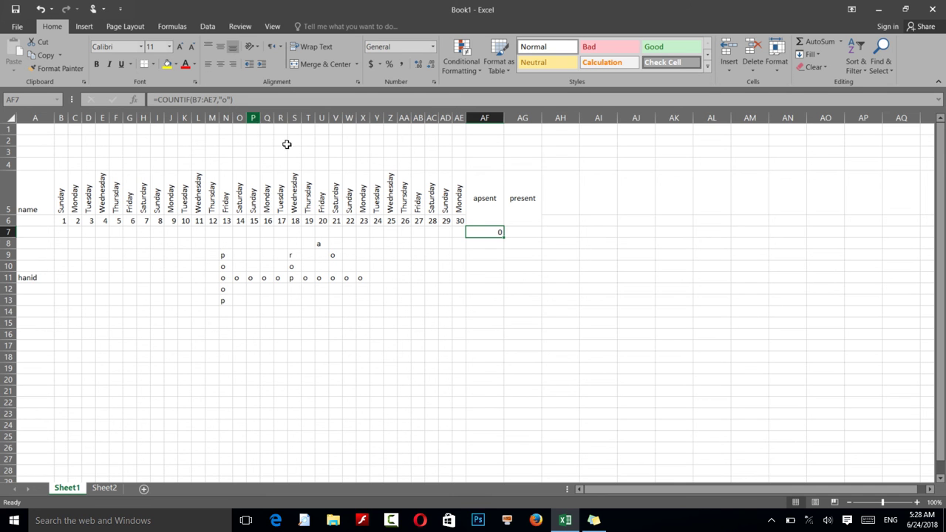
Step: Build =COUNTIF(B7:AE7,"p") in AG7 to count present marks in row 7
click(532, 229)
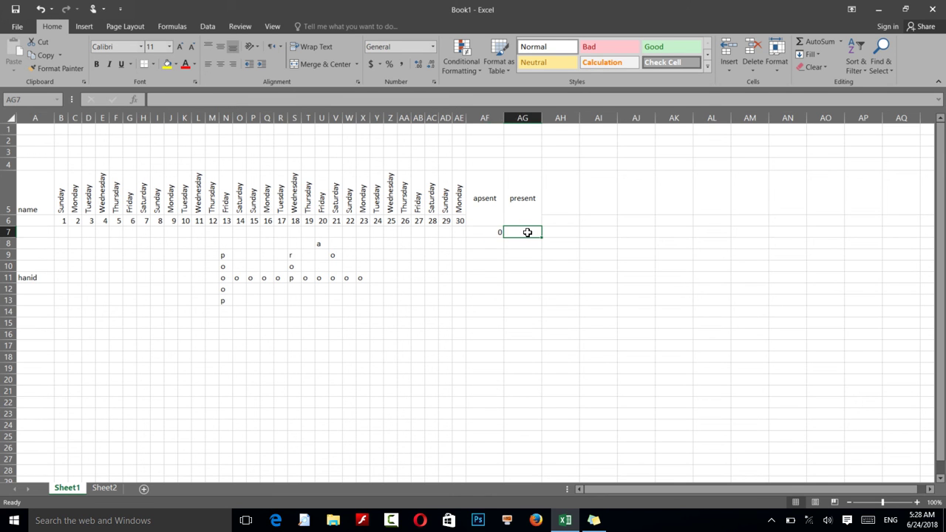
key(shift+F3)
click(507, 214)
key(Down)
key(Down)
key(Down)
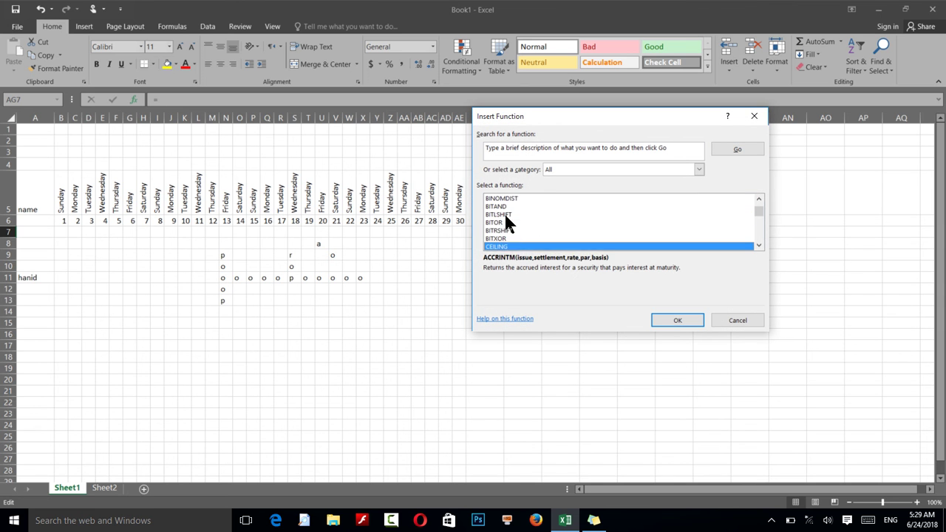
key(Down)
key(Down)
key(Down)
key(Down)
key(Down)
key(Down)
key(Down)
key(Down)
key(Down)
key(Down)
key(Down)
key(Down)
key(Down)
key(Down)
key(Down)
key(Down)
key(Down)
key(Down)
key(Down)
key(Down)
key(Down)
key(Down)
key(Down)
key(Down)
key(Down)
key(Down)
key(Down)
key(Down)
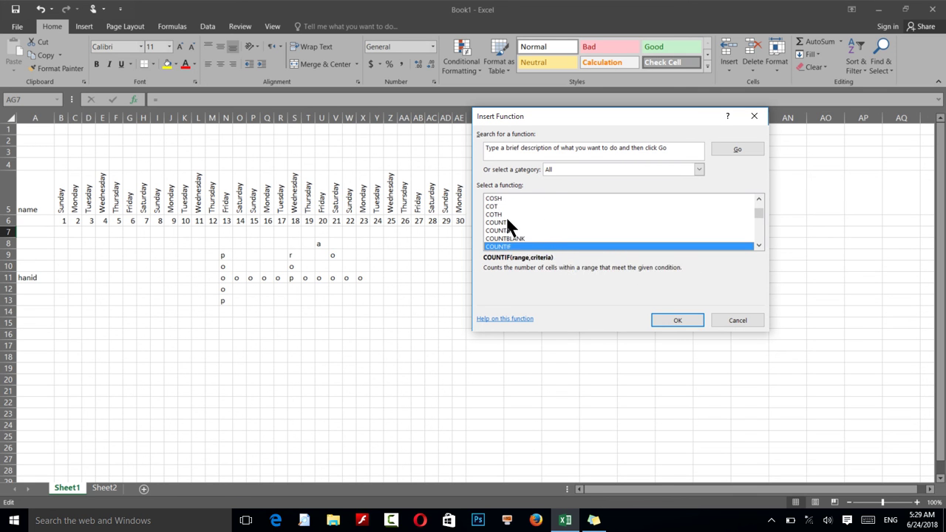
click(673, 322)
drag(65, 232, 453, 231)
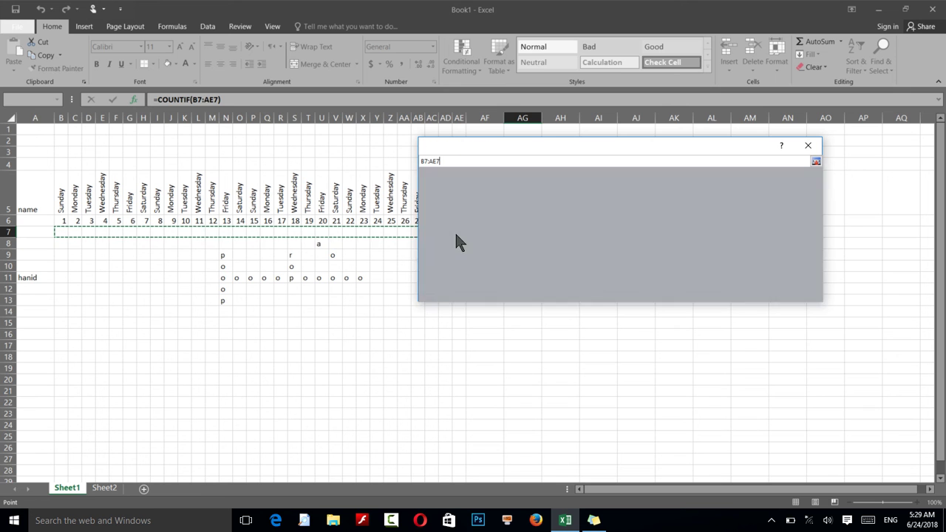
click(557, 193)
text(p)
key(Return)
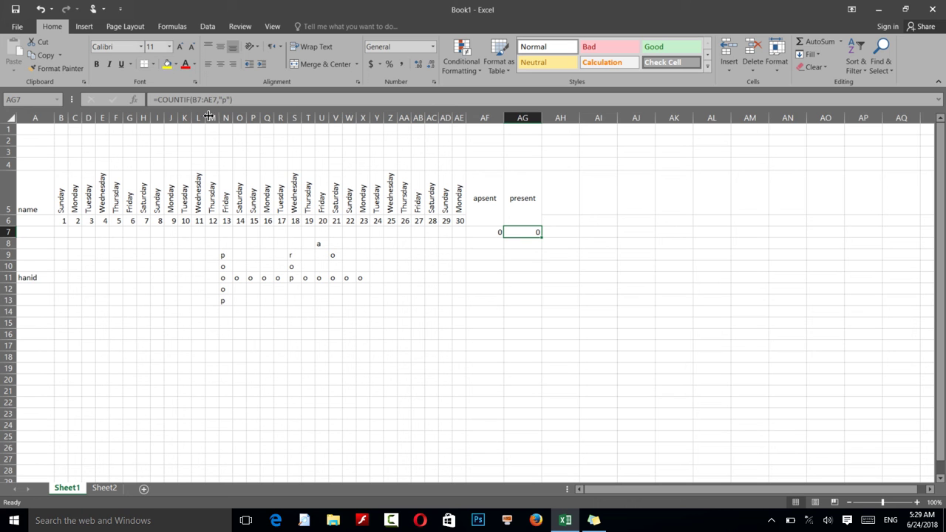
Step: Apply the Wingdings 2 font to the attendance grid B7:AE20
click(65, 233)
drag(65, 233, 459, 378)
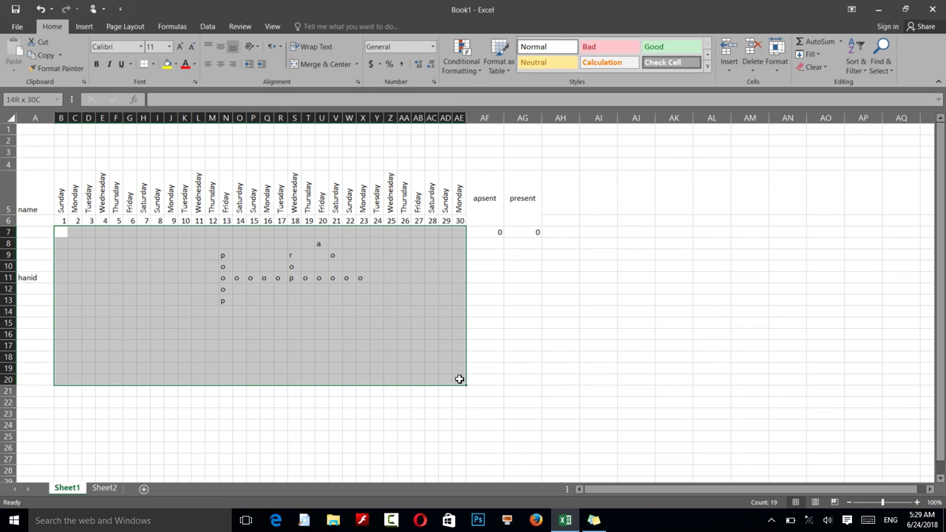
click(140, 46)
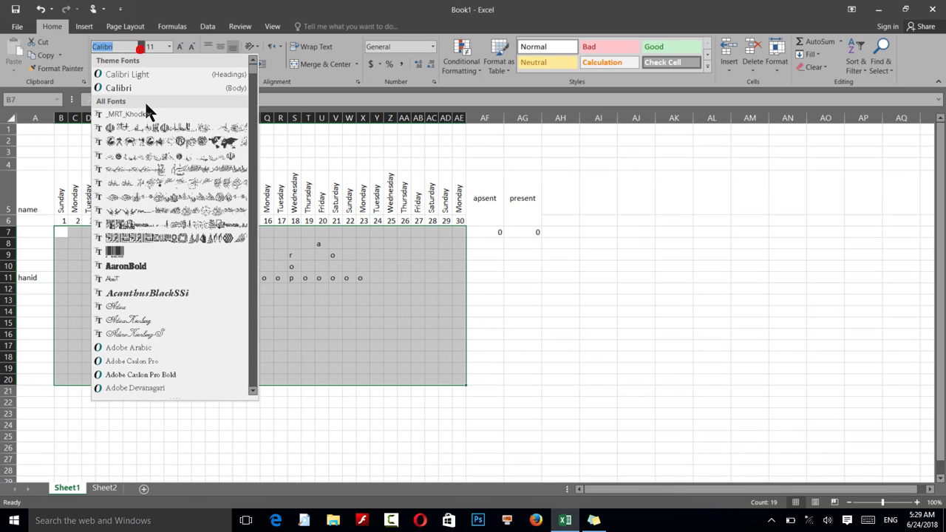
click(251, 164)
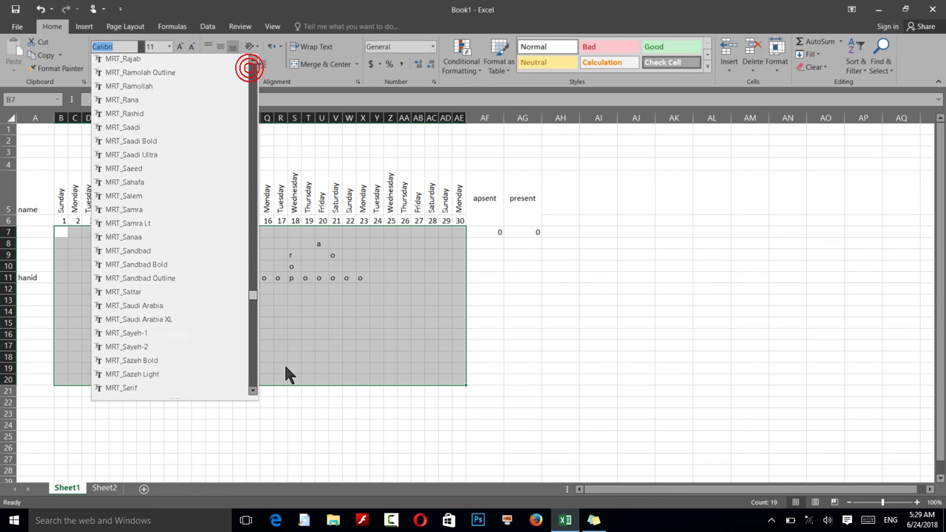
drag(251, 164, 277, 384)
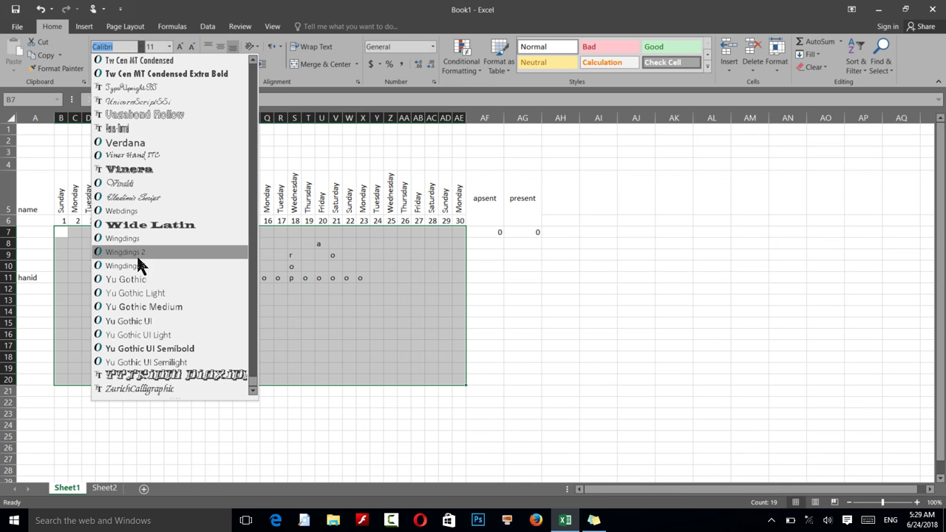
click(136, 253)
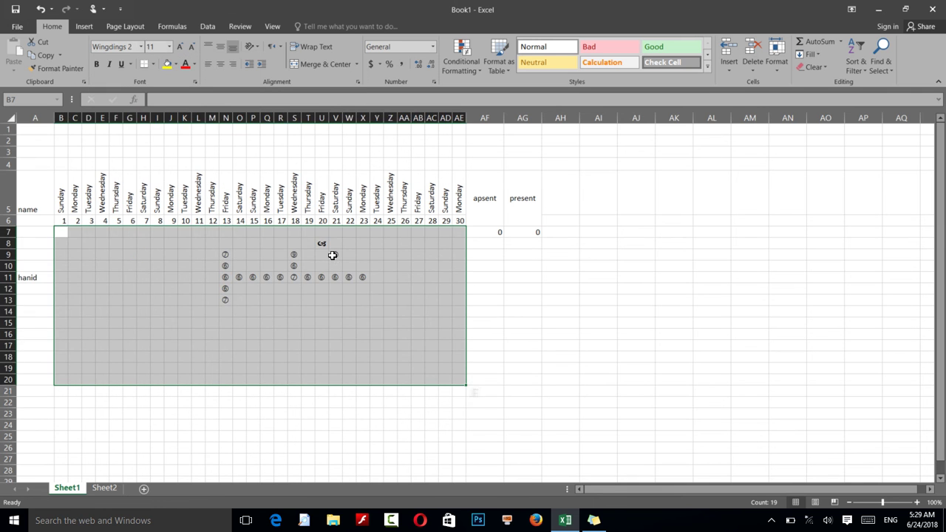
click(333, 255)
Step: Enter P in U7 and V7 for check marks and O in W7 for a cross
click(322, 232)
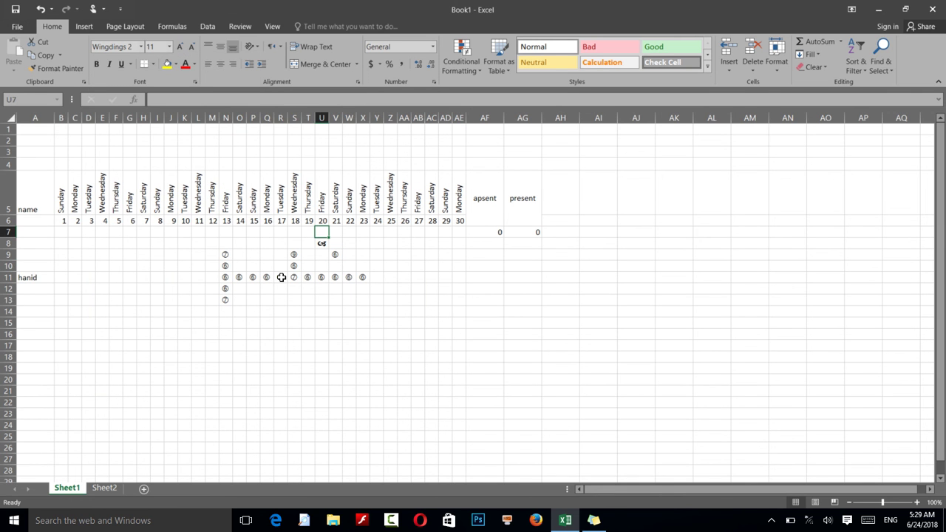
text(P)
key(Return)
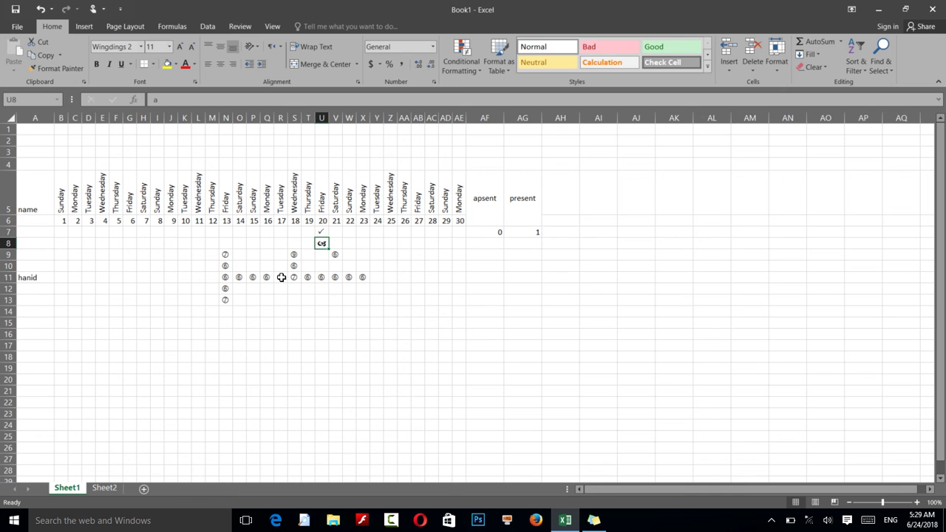
key(Up)
key(Right)
text(P)
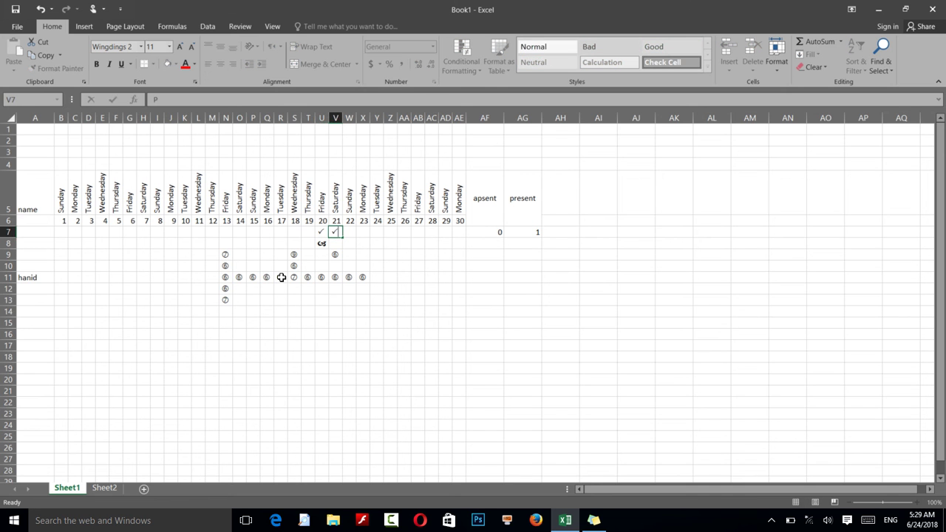
key(Return)
key(Right)
key(Up)
text(O)
key(Return)
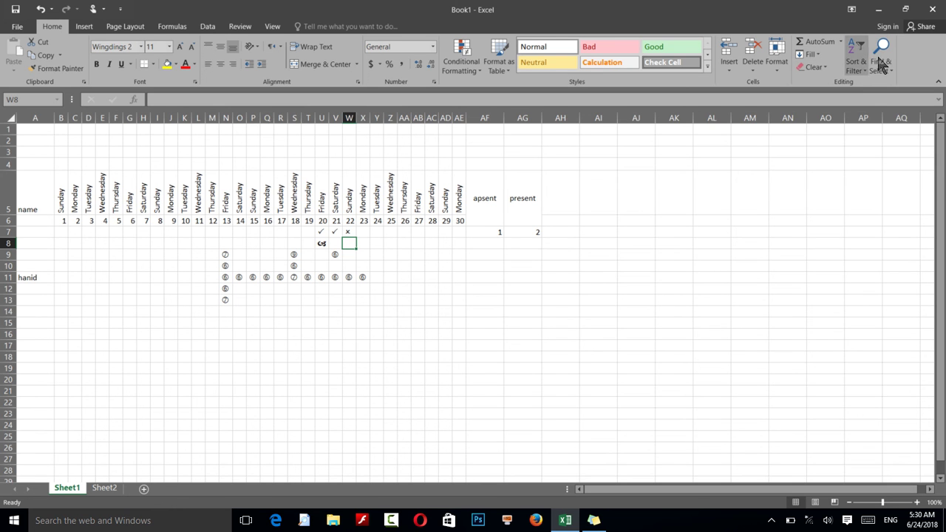
Step: Browse the Insert, Home, Data and Formulas ribbon tabs
click(84, 26)
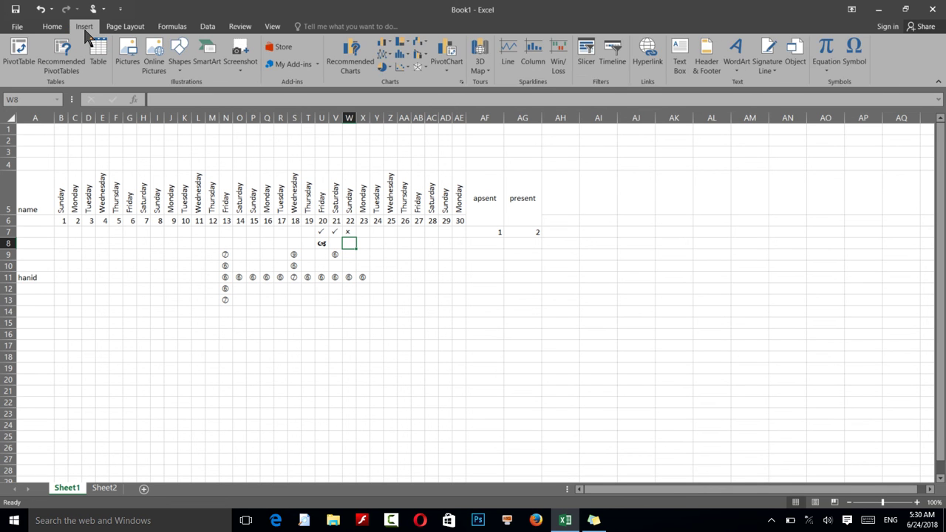
click(53, 27)
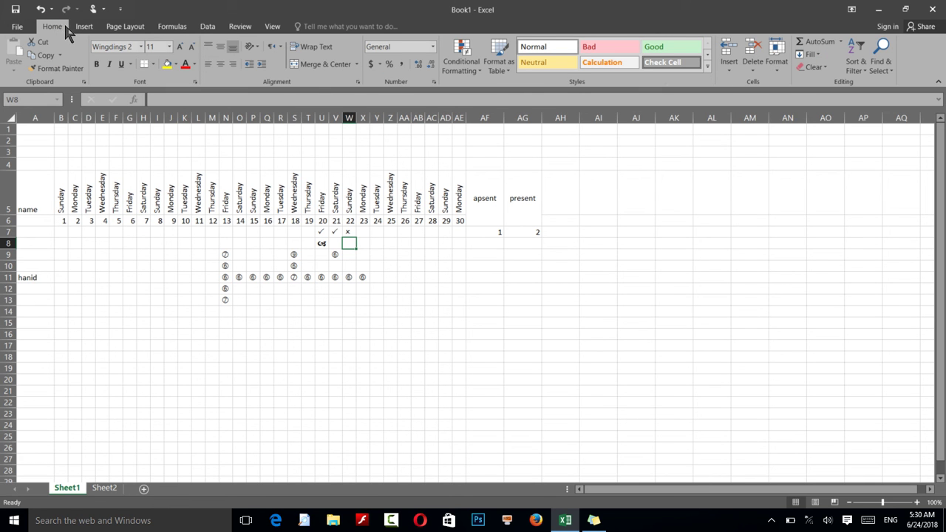
click(75, 30)
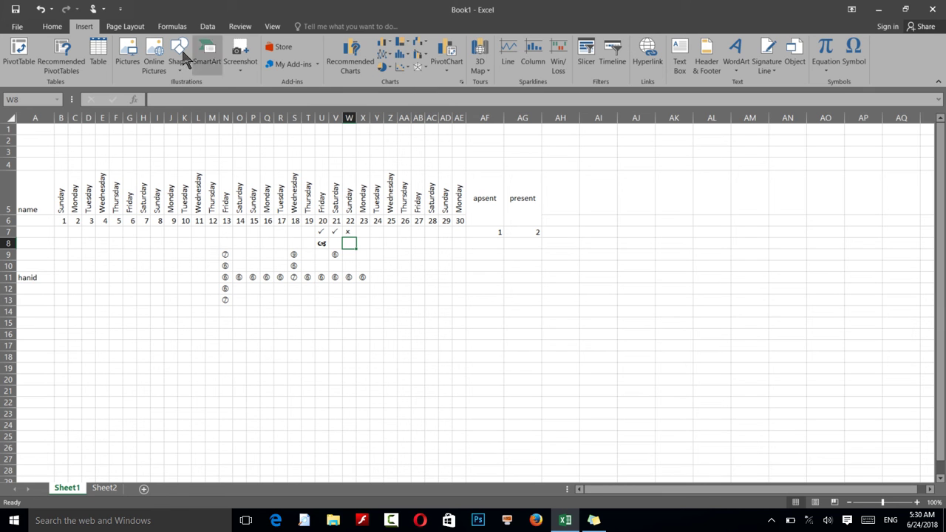
click(206, 36)
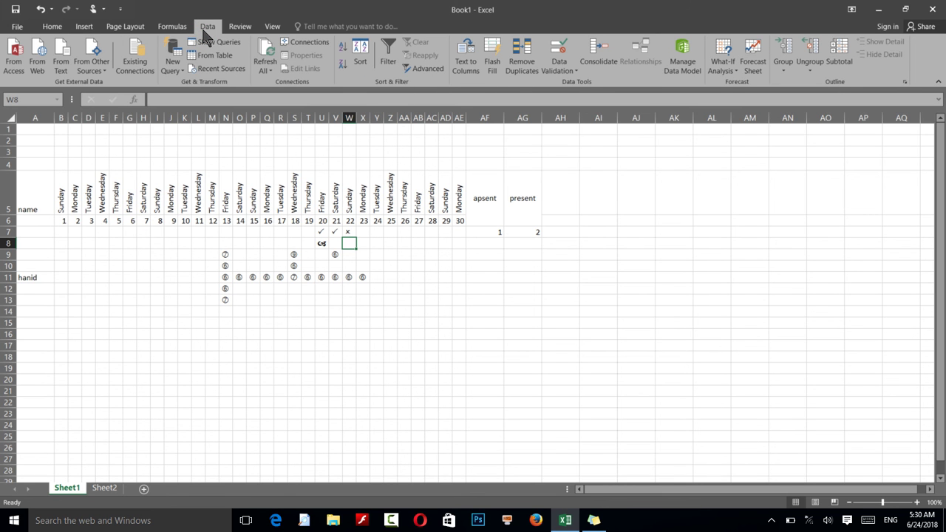
click(178, 30)
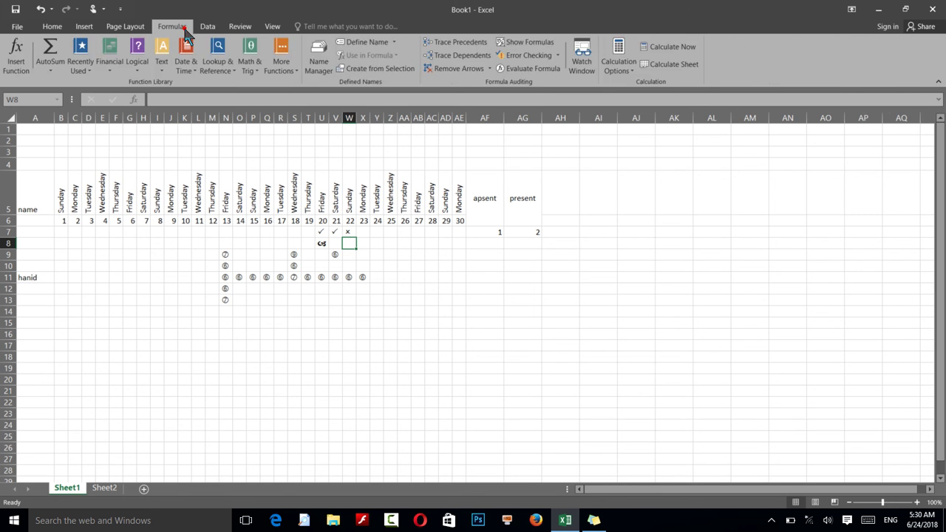
click(206, 31)
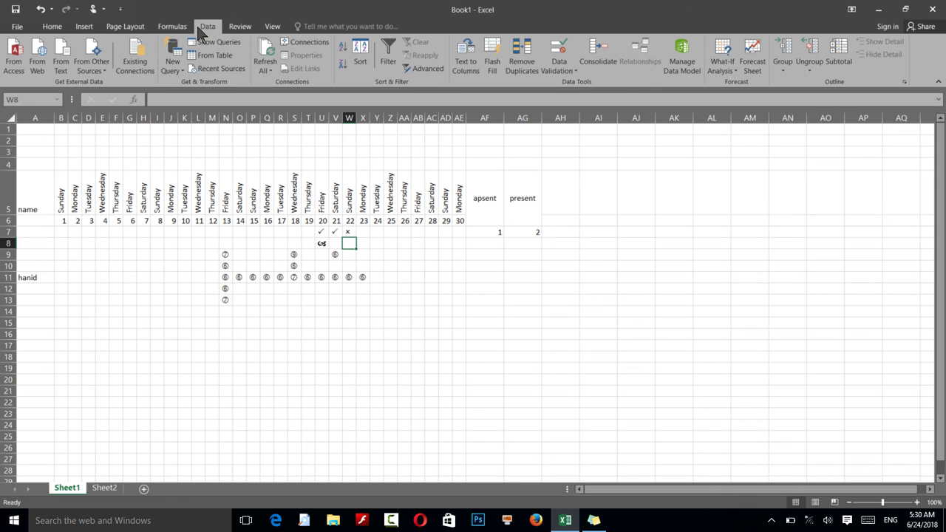
Step: Close Excel without saving the workbook, then refresh the desktop
click(933, 9)
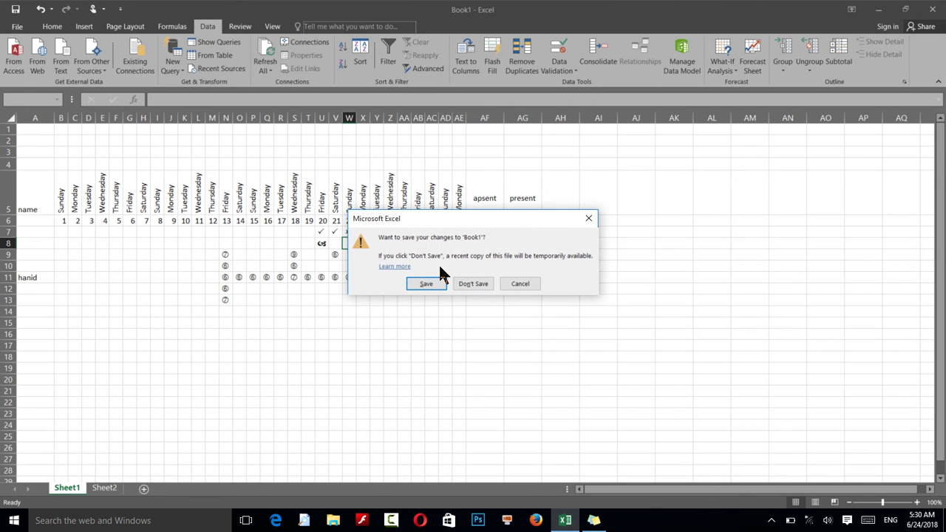
click(473, 284)
right_click(596, 160)
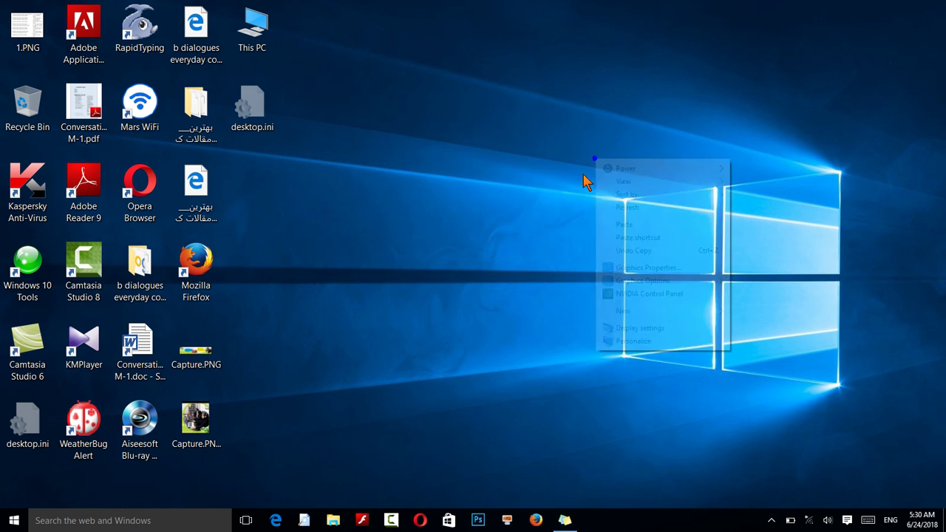